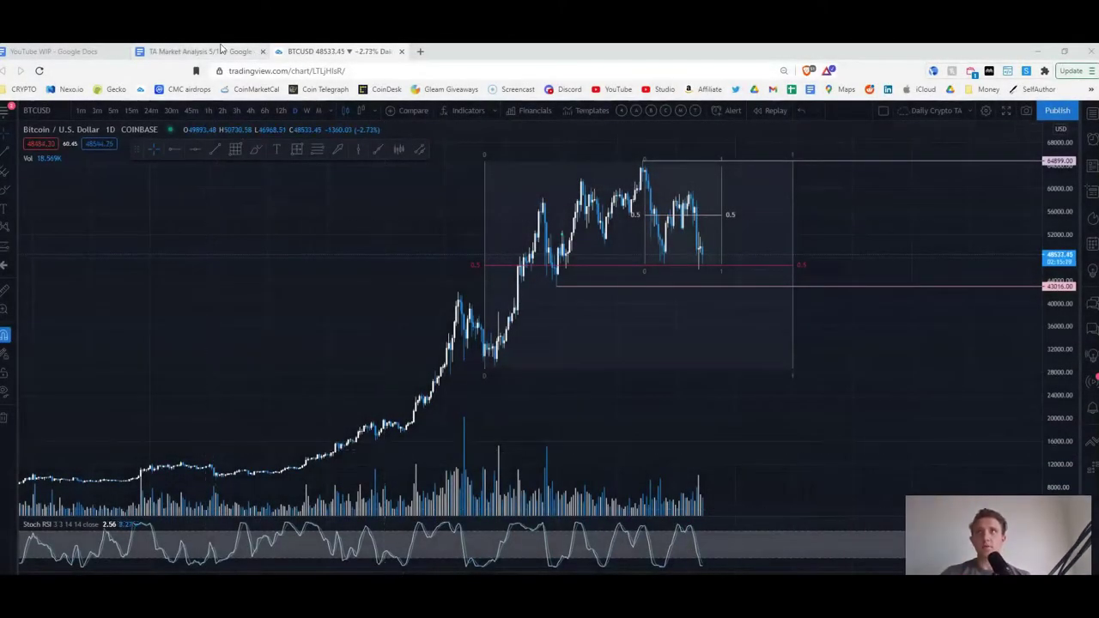
# Open the TA Market Analysis notes, move its tab to the front, then switch to Twitter.
pyautogui.click(220, 49)
pyautogui.moveTo(221, 49); pyautogui.dragTo(150, 59)
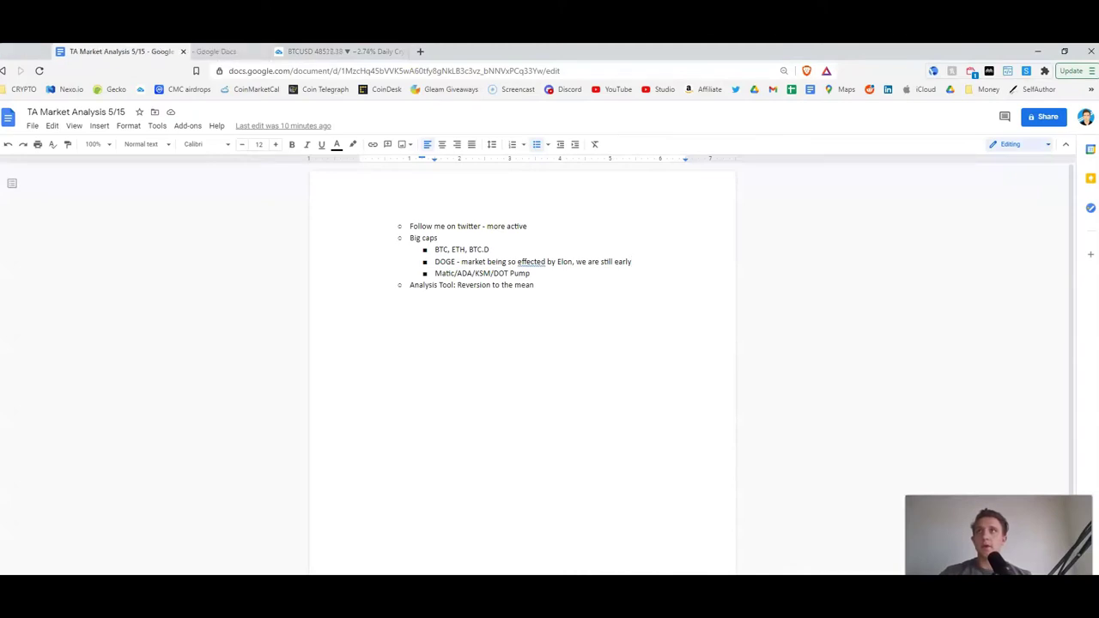
pyautogui.hotkey('alt', 'Tab')
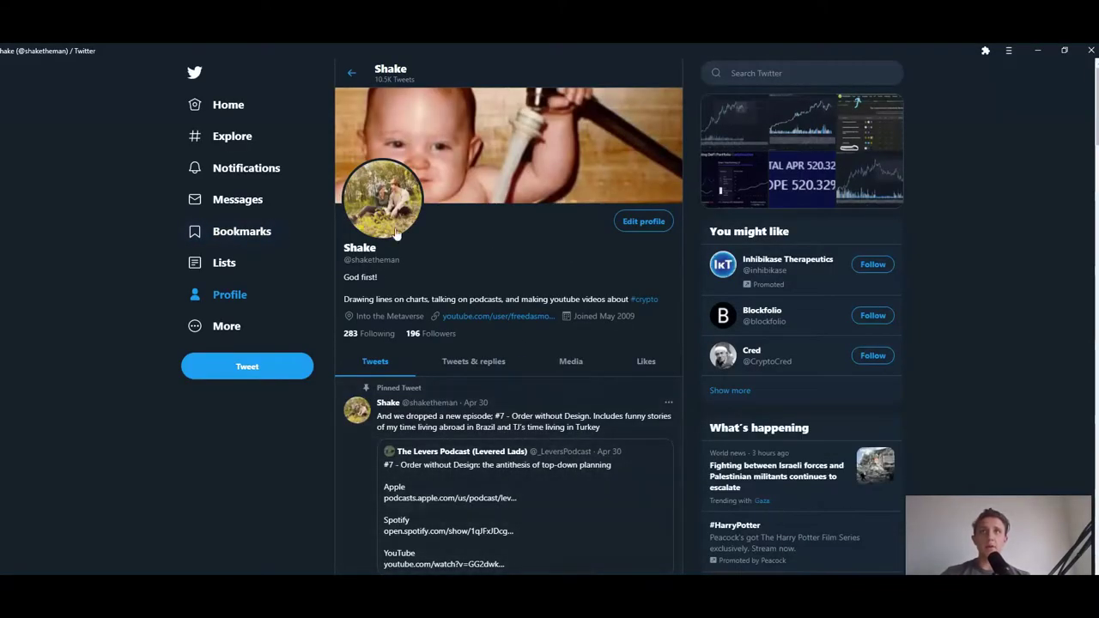
# Minimize the Twitter profile, detach the notes tab, and return to the BTCUSD daily chart.
pyautogui.moveTo(423, 270); pyautogui.dragTo(423, 270)
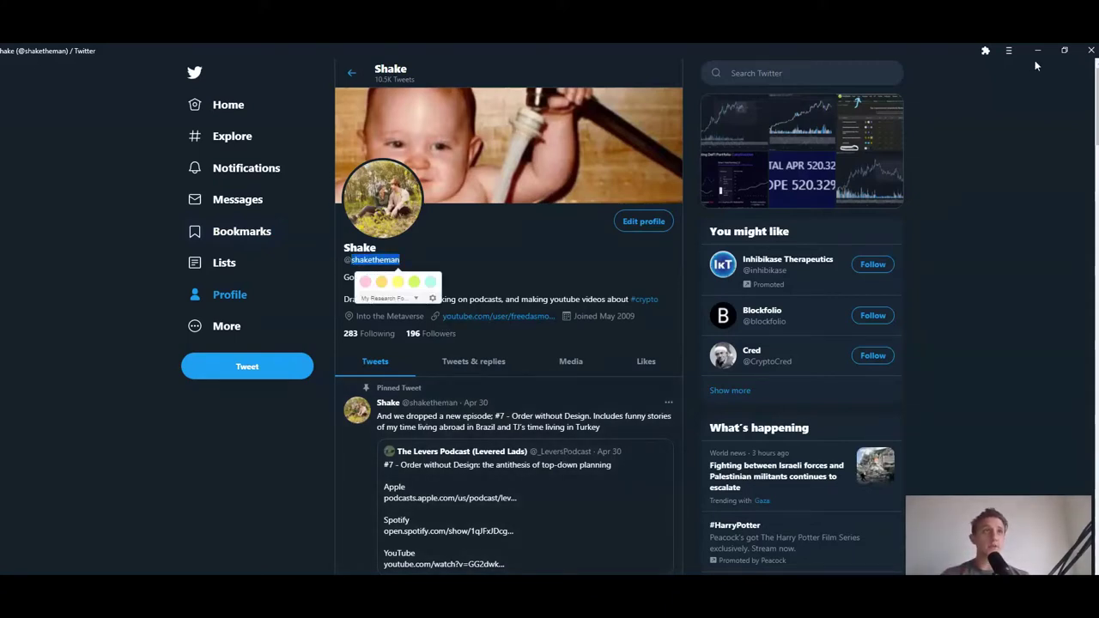
pyautogui.scroll(-15, 623, 341)
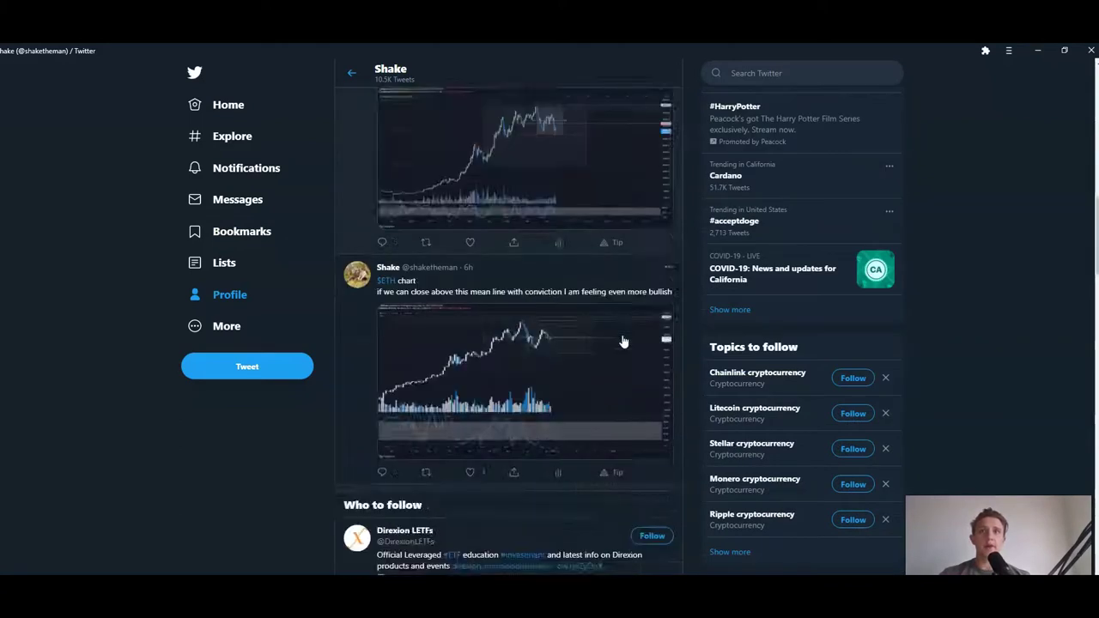
pyautogui.click(1037, 50)
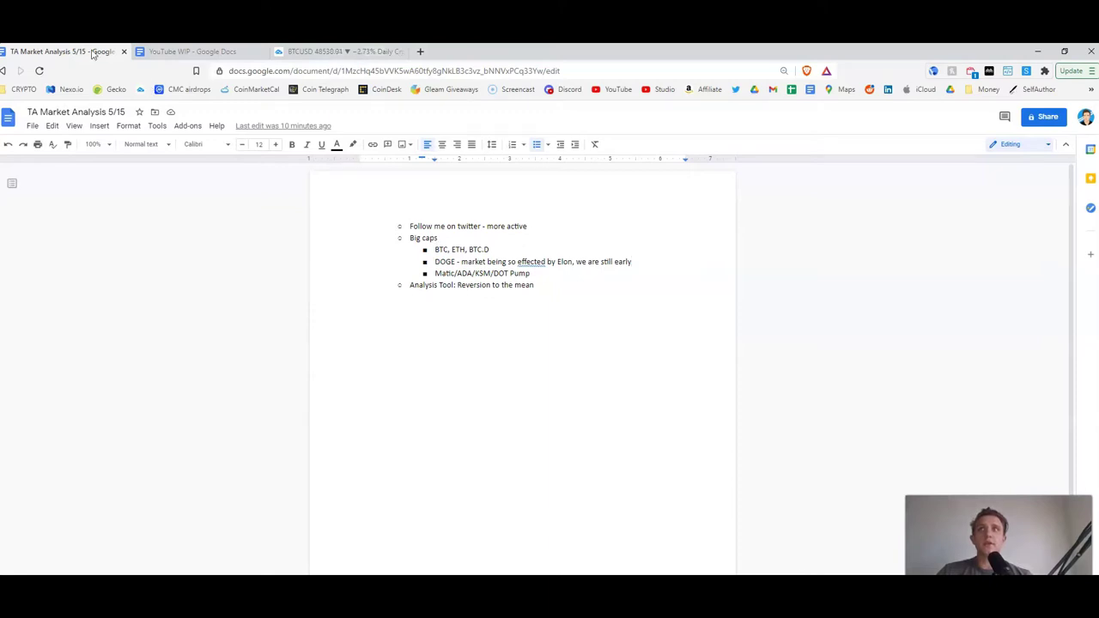
pyautogui.moveTo(93, 53); pyautogui.dragTo(0, 78)
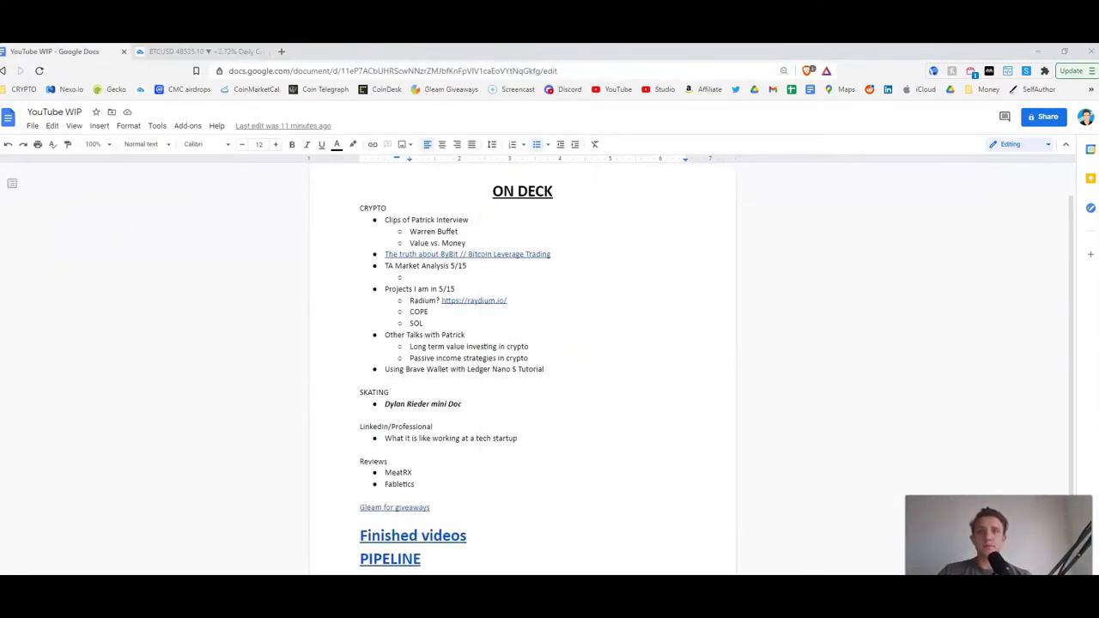
pyautogui.hotkey('ctrl', 'Tab')
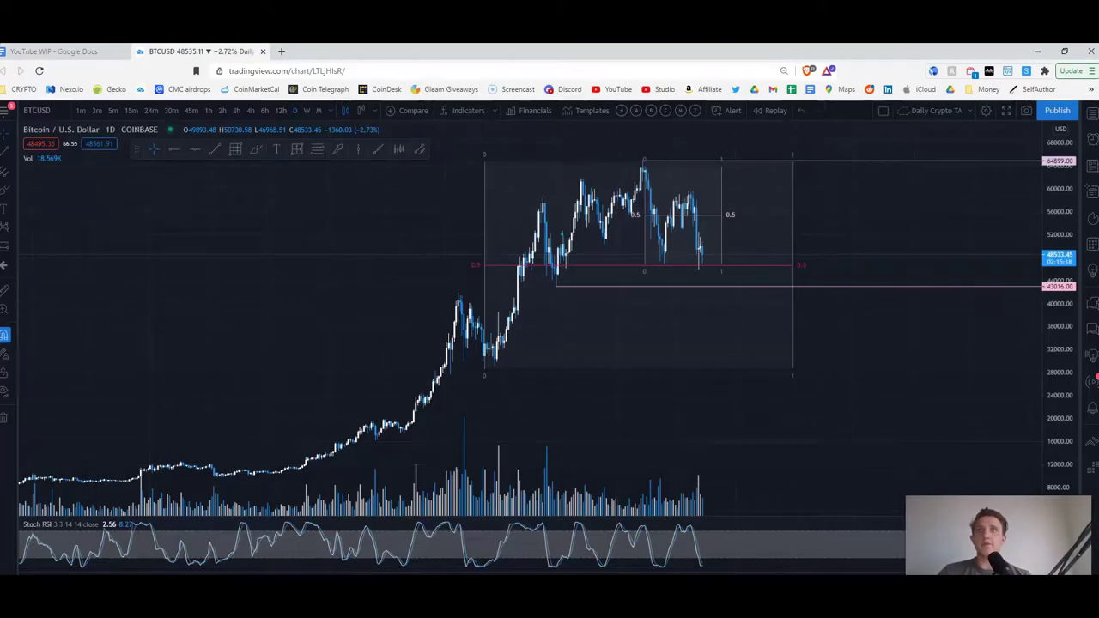
# Measure Bitcoin's rally from the dip to the all-time high: about 118.74% over 76 bars.
pyautogui.click(1090, 115)
pyautogui.click(1091, 116)
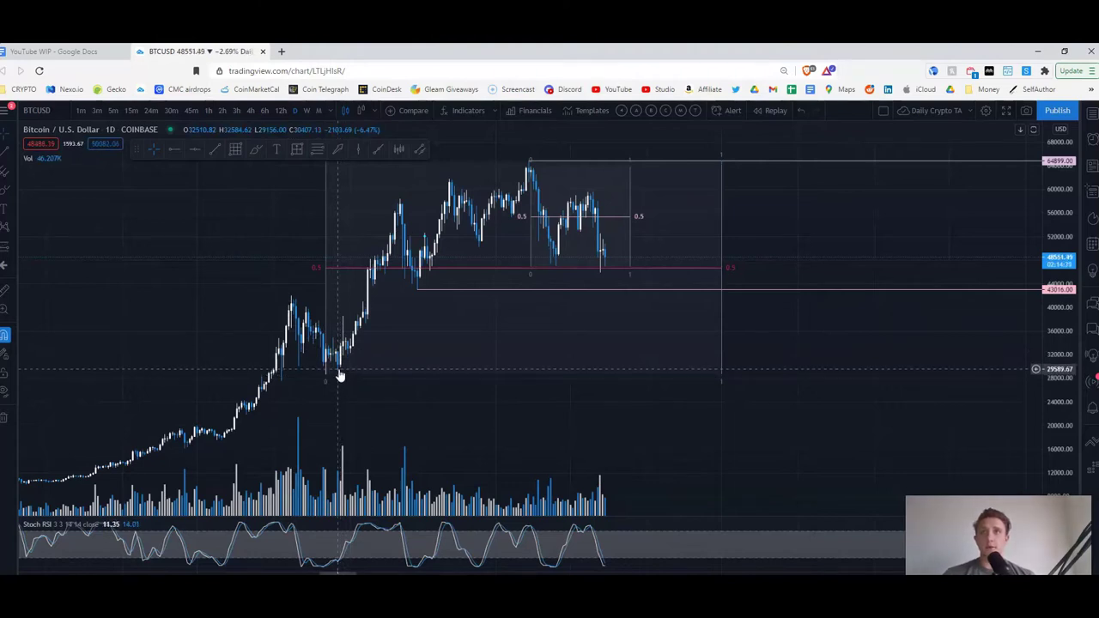
pyautogui.moveTo(340, 375)
pyautogui.mouseDown()
pyautogui.moveTo(422, 233)
pyautogui.moveTo(528, 163)
pyautogui.mouseUp()
# Move the floating drawing-style toolbar down, away from the price action.
pyautogui.moveTo(126, 152)
pyautogui.mouseDown()
pyautogui.moveTo(67, 204)
pyautogui.moveTo(60, 196)
pyautogui.mouseUp()
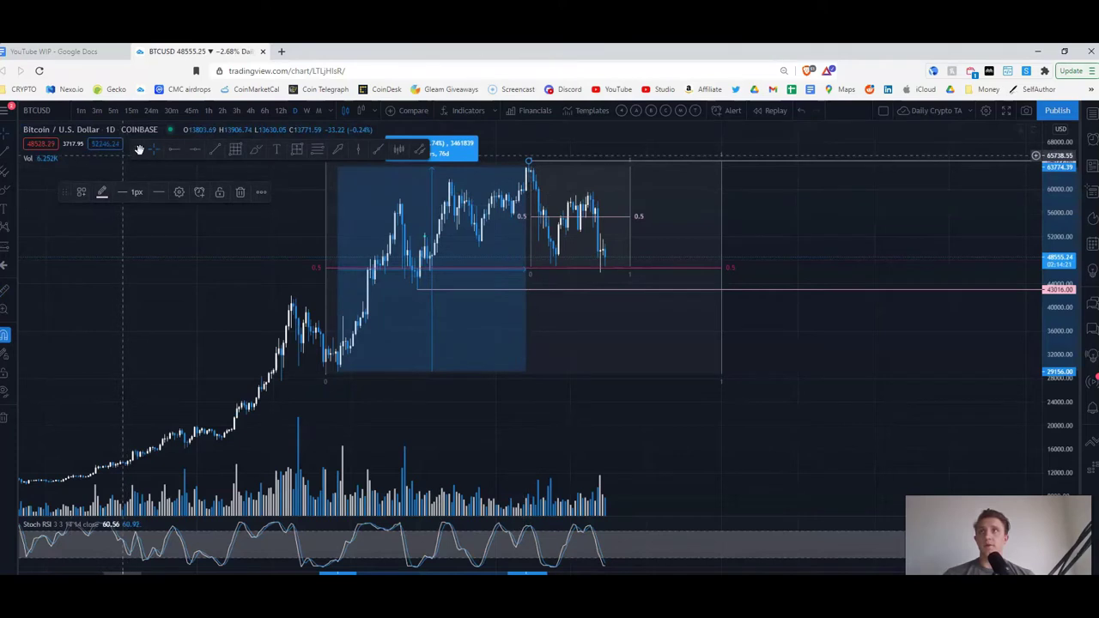
pyautogui.moveTo(139, 150)
pyautogui.mouseDown()
pyautogui.moveTo(89, 228)
pyautogui.moveTo(46, 250)
pyautogui.mouseUp()
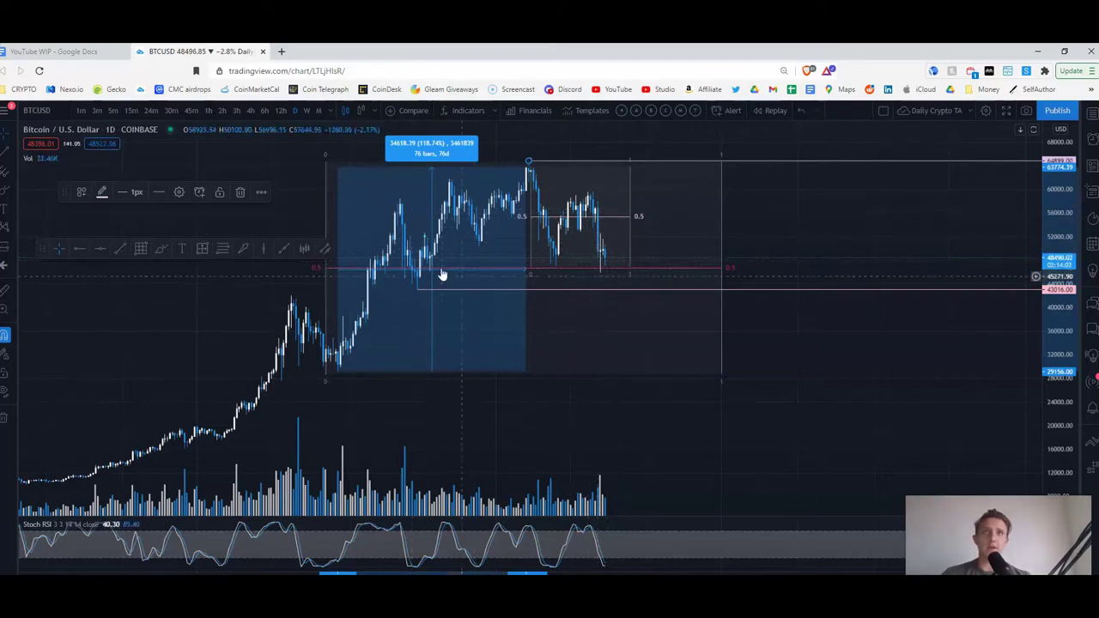
pyautogui.scroll(3, 442, 274)
pyautogui.scroll(3, 300, 335)
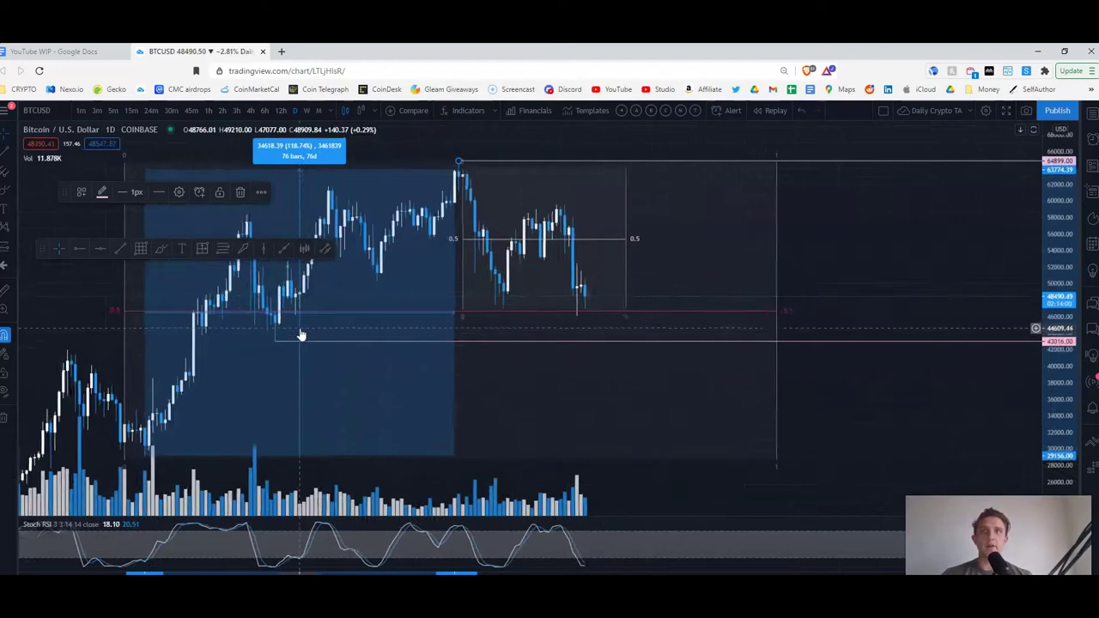
# Clear the measure box and look back over Bitcoin's earlier history around the range boxes.
pyautogui.click(68, 304)
pyautogui.scroll(1, 144, 307)
pyautogui.moveTo(144, 308); pyautogui.dragTo(214, 306)
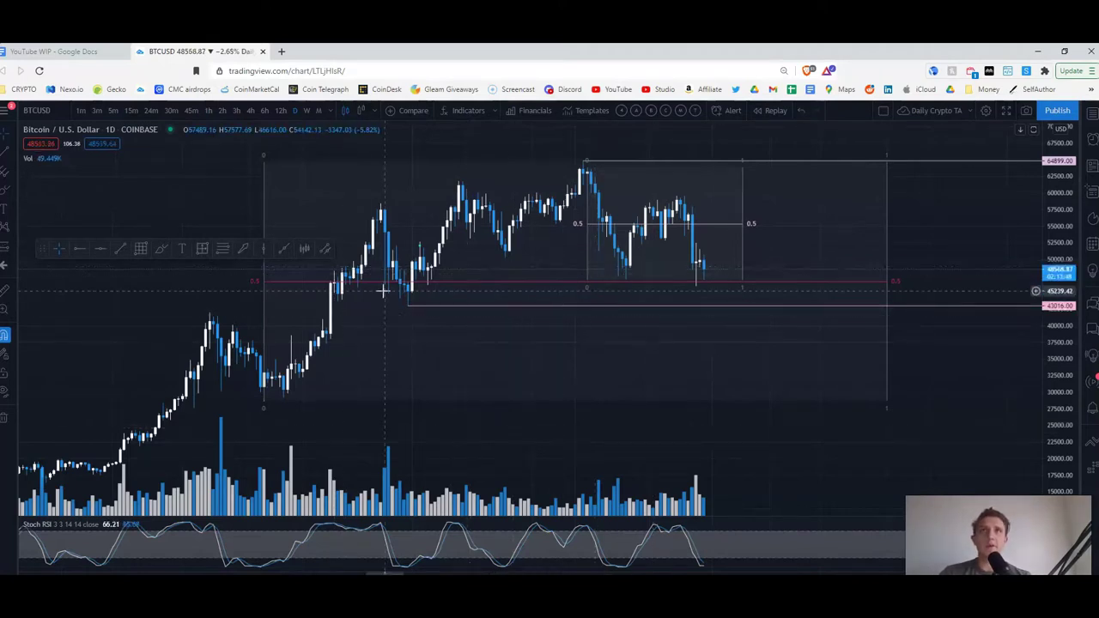
pyautogui.scroll(-5, 380, 290)
pyautogui.hscroll(3, 533, 383)
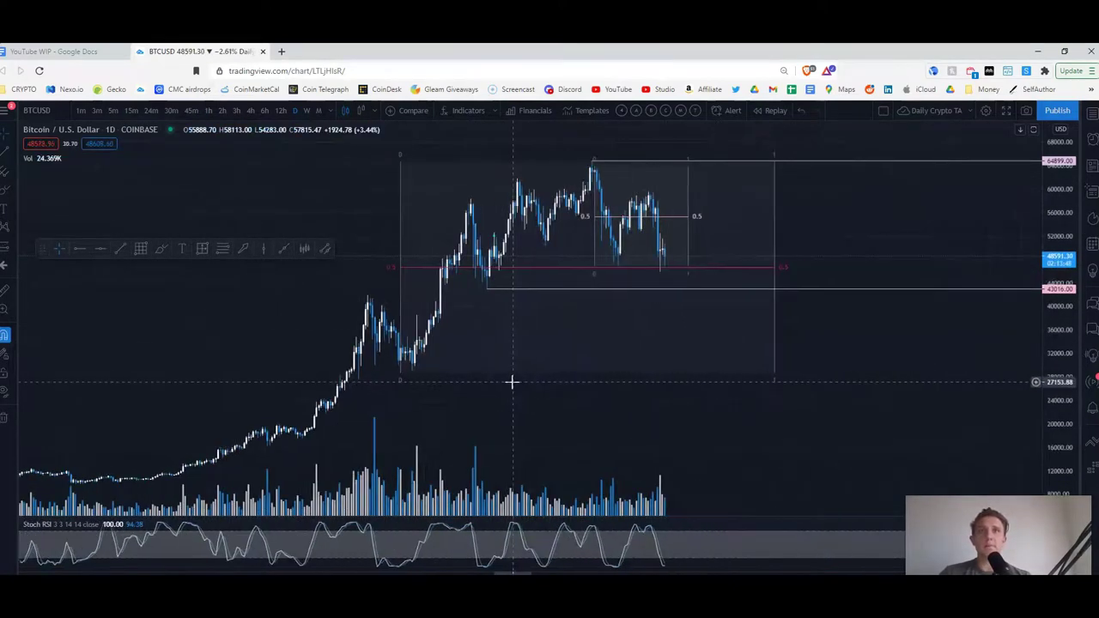
pyautogui.scroll(-2, 510, 383)
pyautogui.moveTo(721, 410); pyautogui.dragTo(393, 421)
pyautogui.scroll(-2, 358, 444)
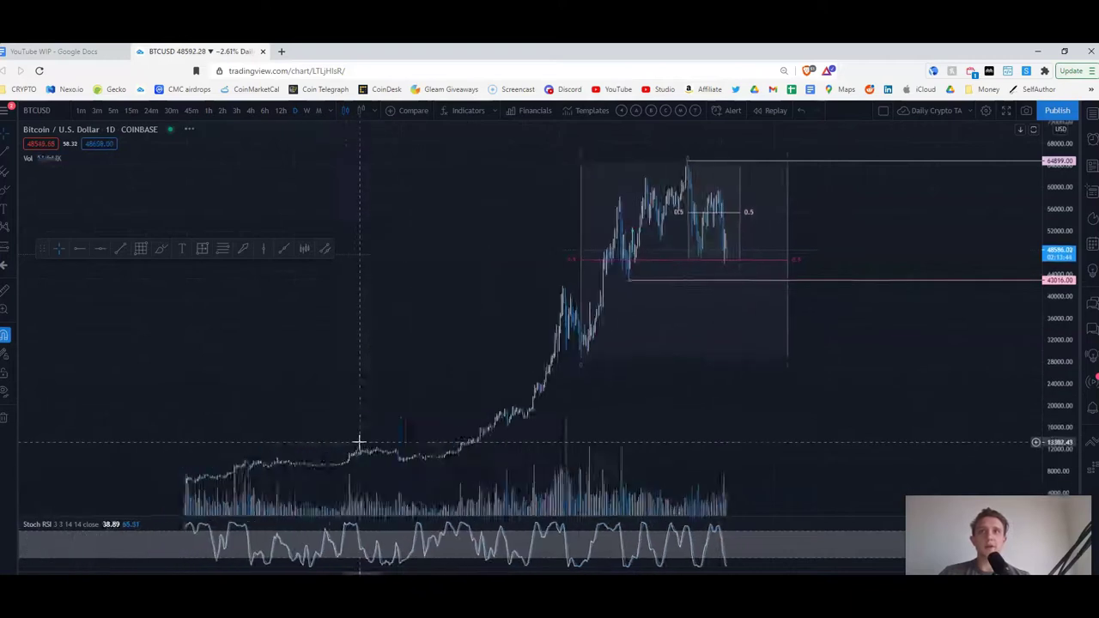
pyautogui.moveTo(312, 366); pyautogui.dragTo(636, 332)
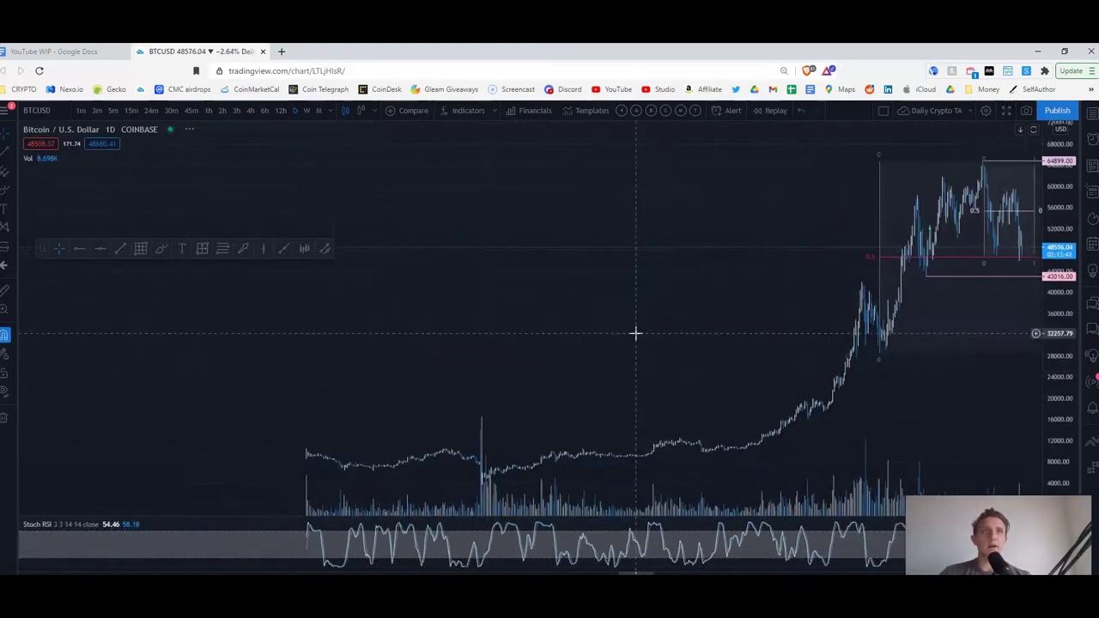
pyautogui.moveTo(969, 409); pyautogui.dragTo(562, 420)
pyautogui.scroll(5, 575, 368)
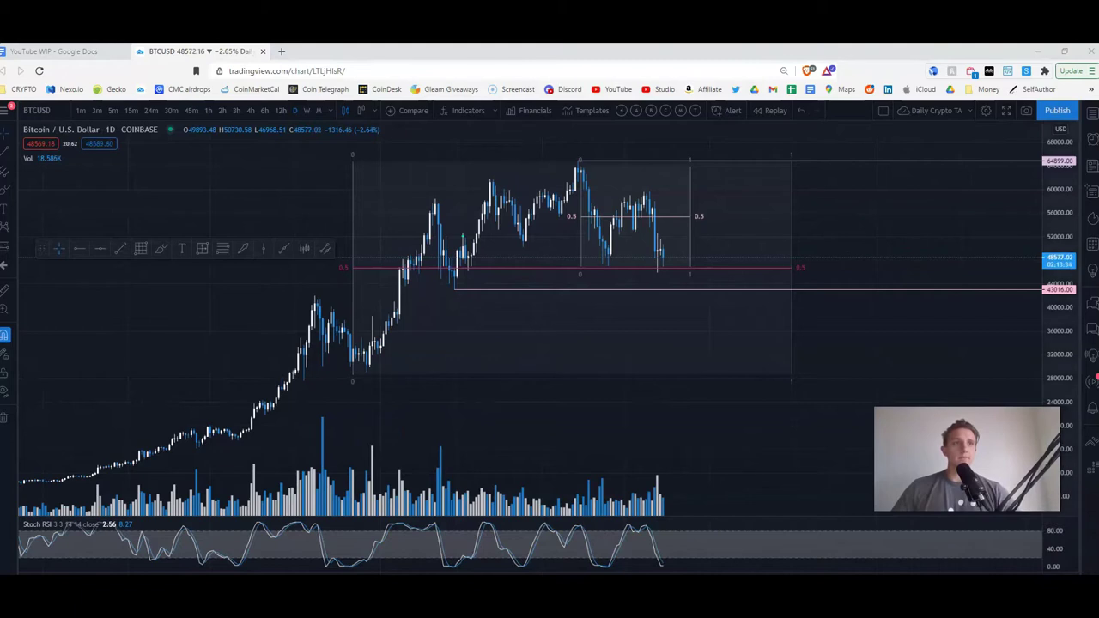
# Switch to monthly candles and load the BraveNewCoin Liquid Index for Bitcoin (BLX) via 'BRAVEN'.
pyautogui.click(317, 110)
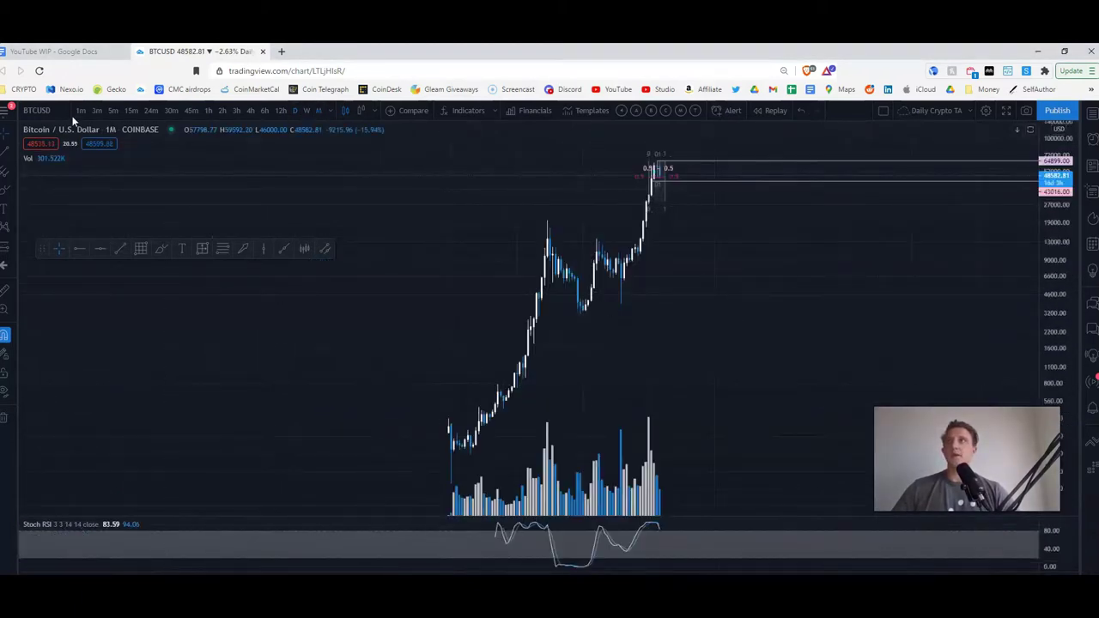
pyautogui.click(44, 109)
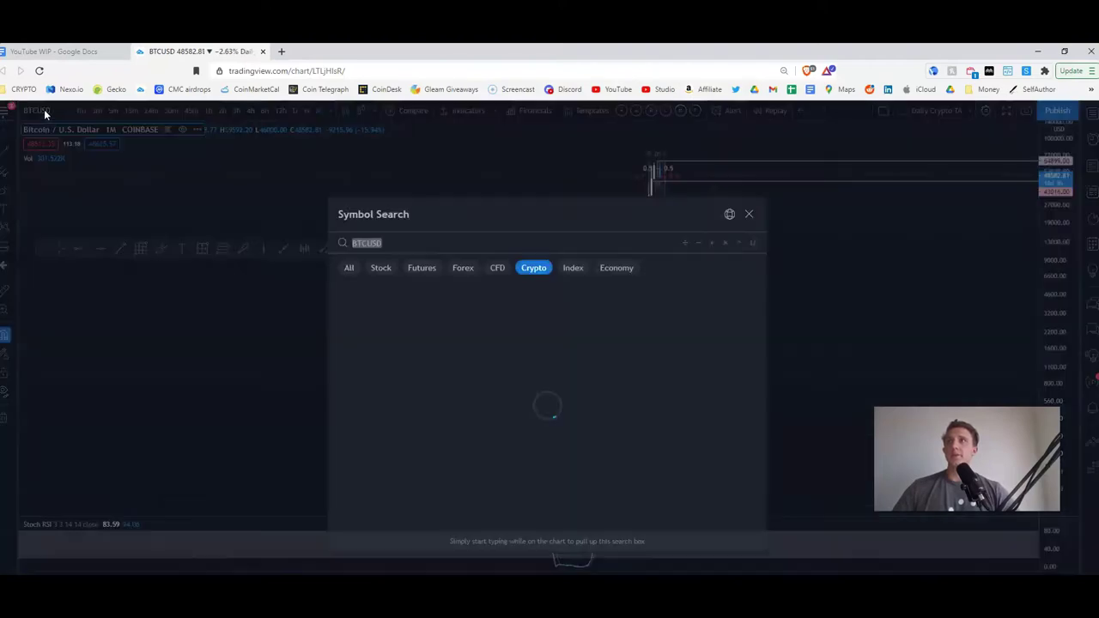
pyautogui.write('BRAVEN')
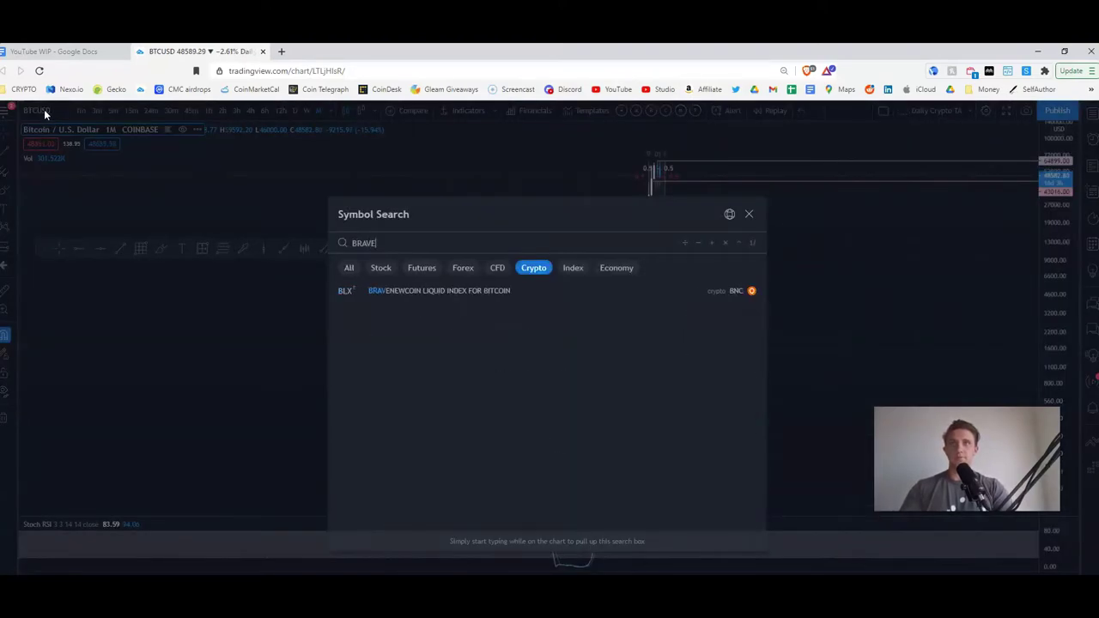
pyautogui.click(470, 293)
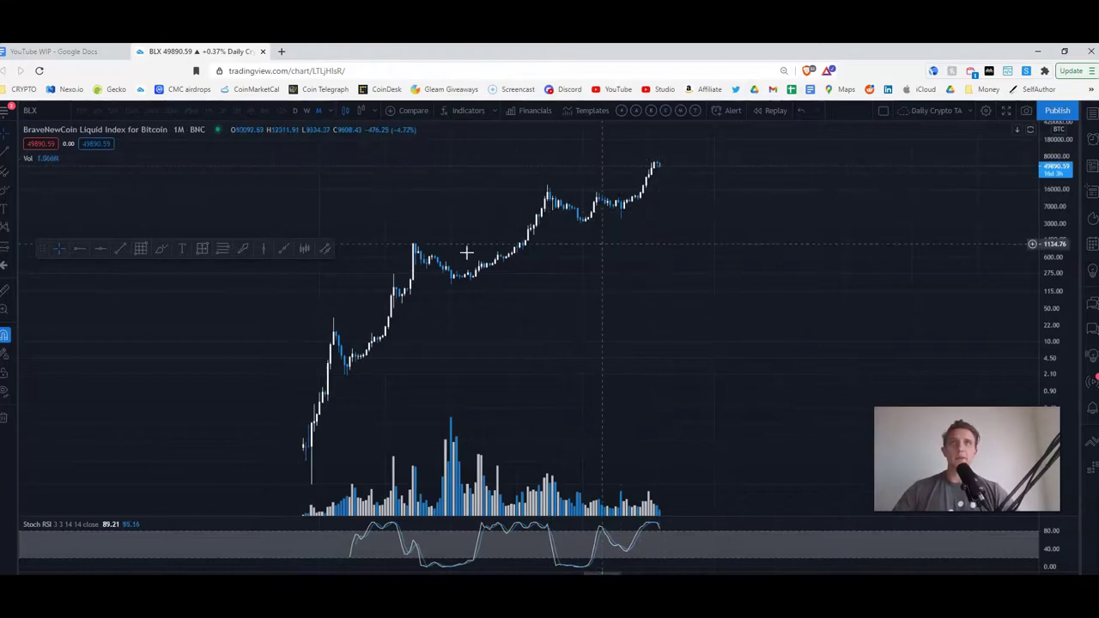
# In Twitter, search 'pl' and open the Bitcoin analyst's profile.
pyautogui.hotkey('alt', 'Tab')
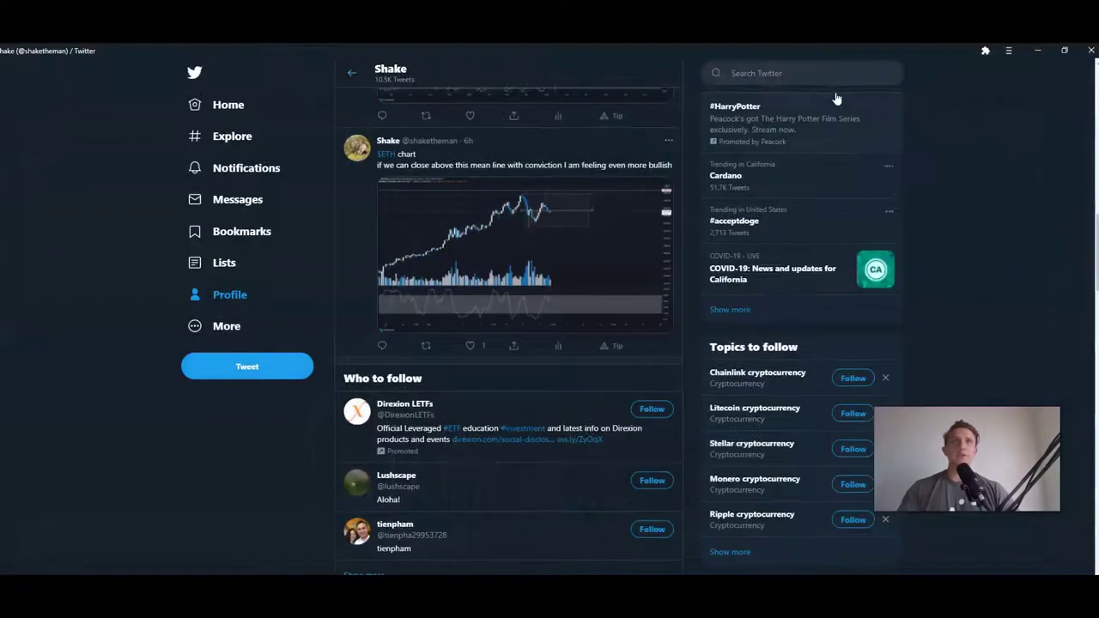
pyautogui.click(806, 77)
pyautogui.write('plan')
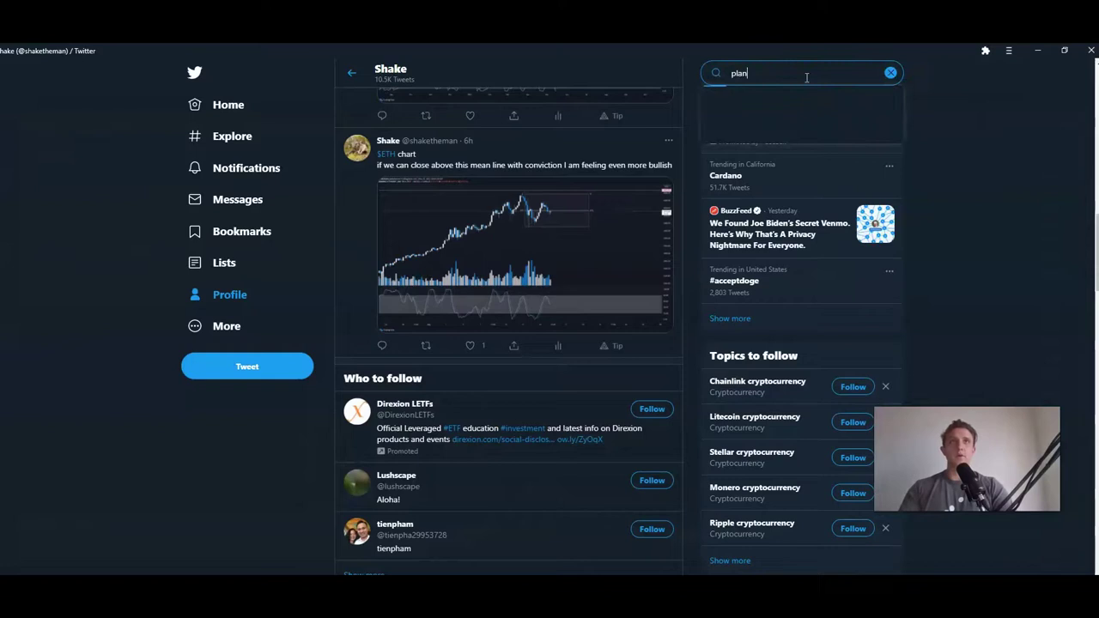
pyautogui.click(767, 115)
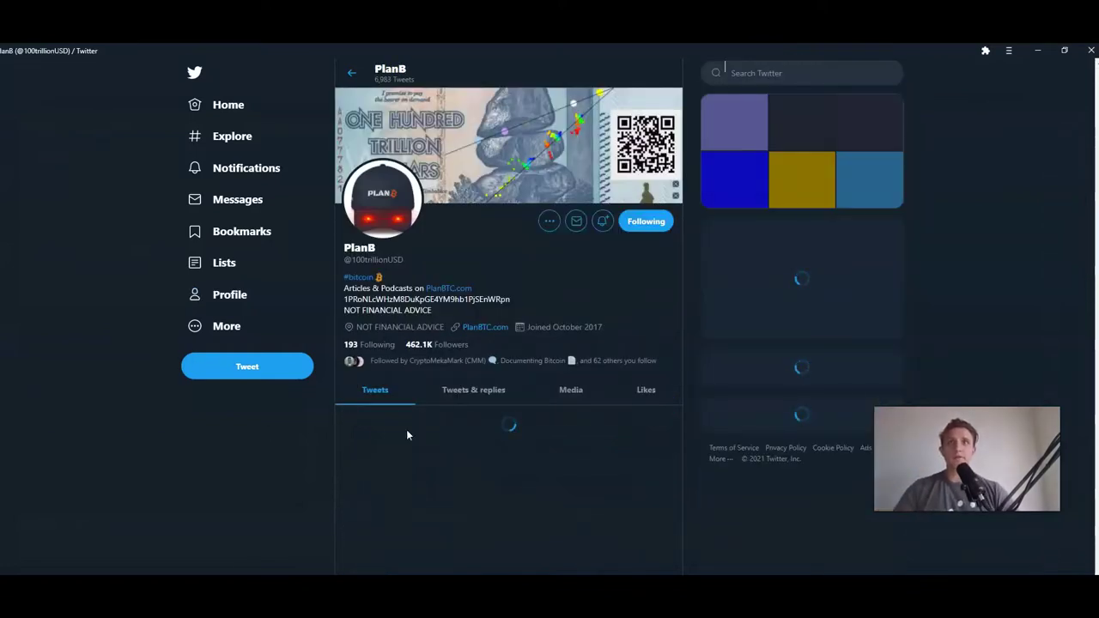
# Enlarge the 'Bitcoin: Up and Onward!' stock-to-flow chart image, then return to the BLX chart.
pyautogui.scroll(-2, 243, 434)
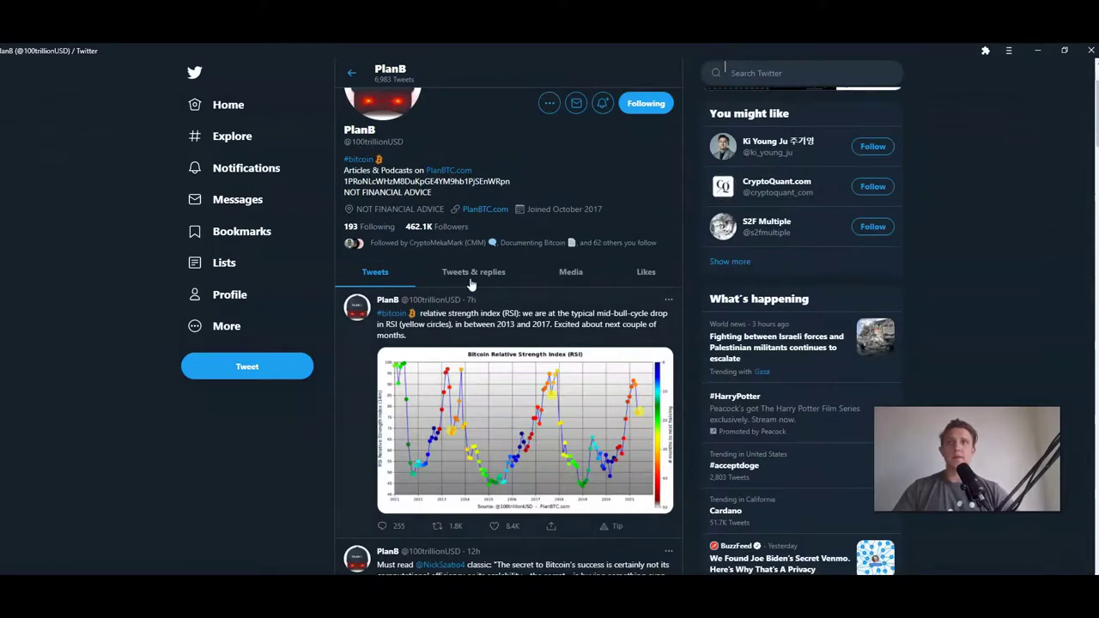
pyautogui.scroll(1, 347, 371)
pyautogui.scroll(-1, 341, 407)
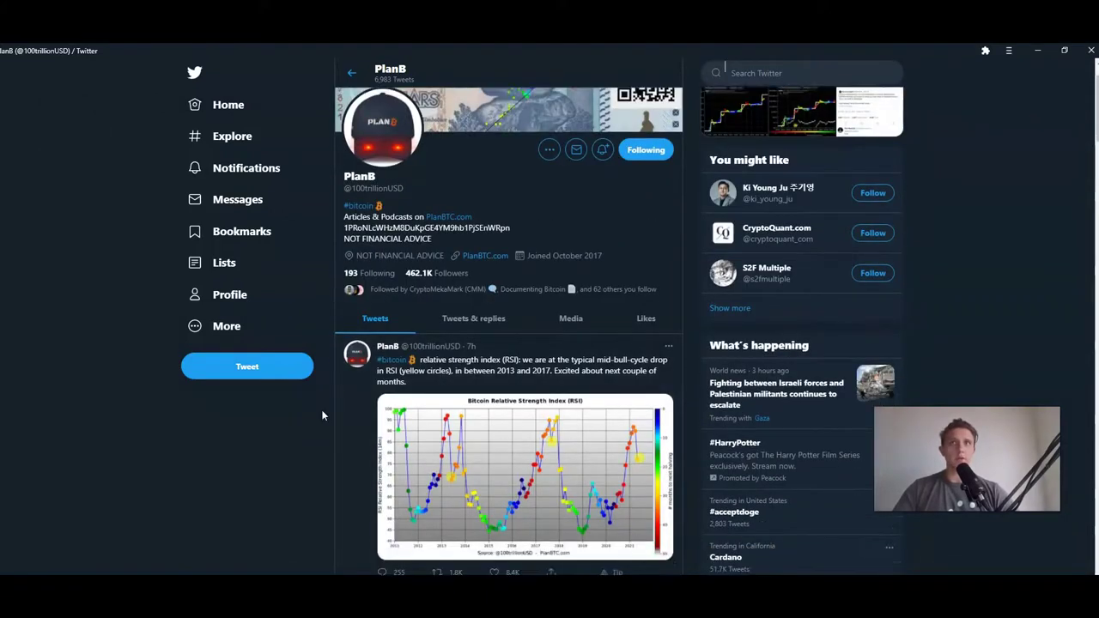
pyautogui.scroll(-12, 428, 434)
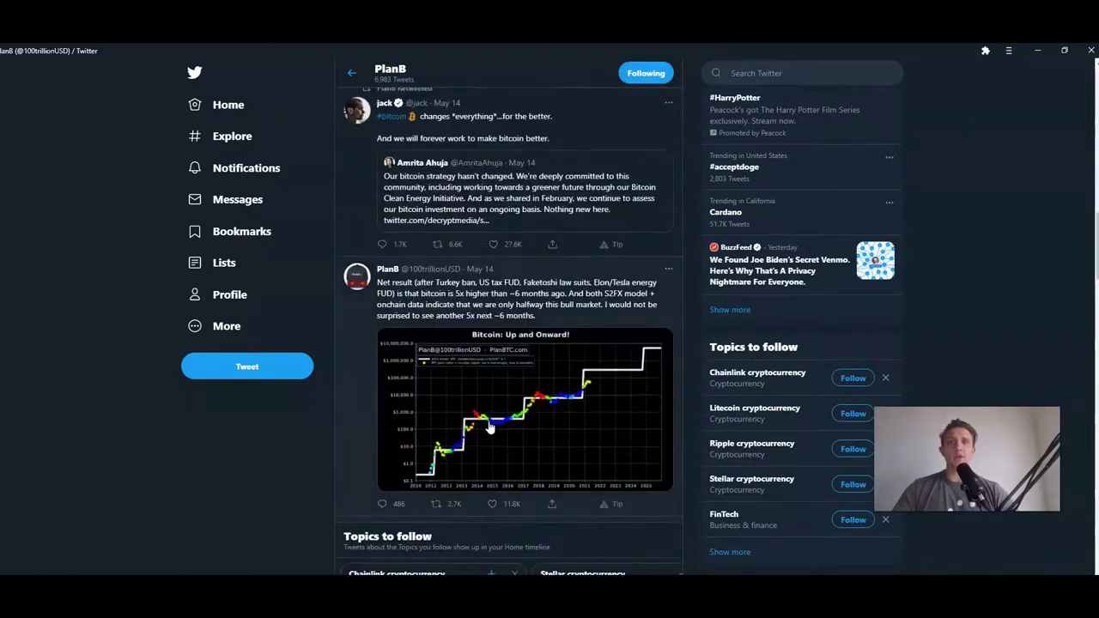
pyautogui.click(490, 427)
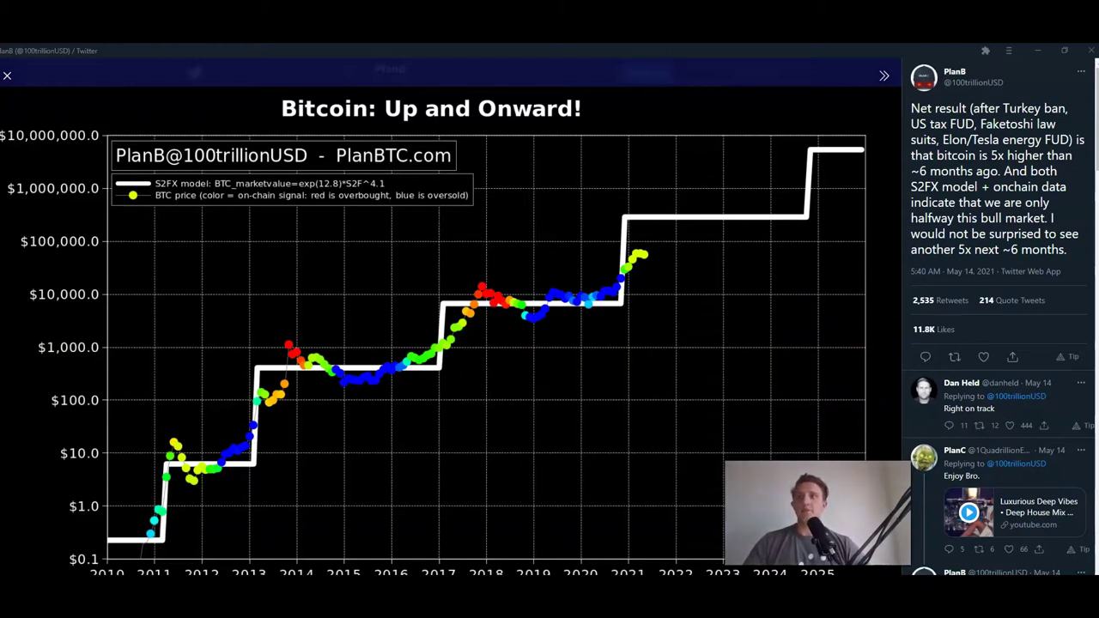
pyautogui.click(129, 568)
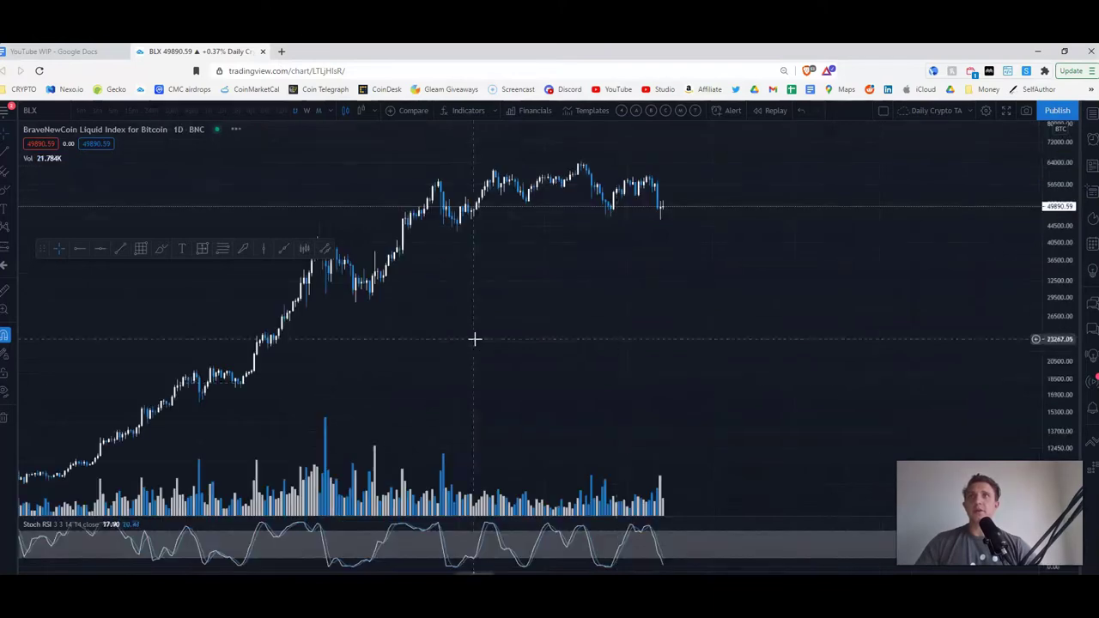
# Put the BLX chart on a linear price axis and open the watchlist's saved-lists dropdown.
pyautogui.scroll(-3, 596, 304)
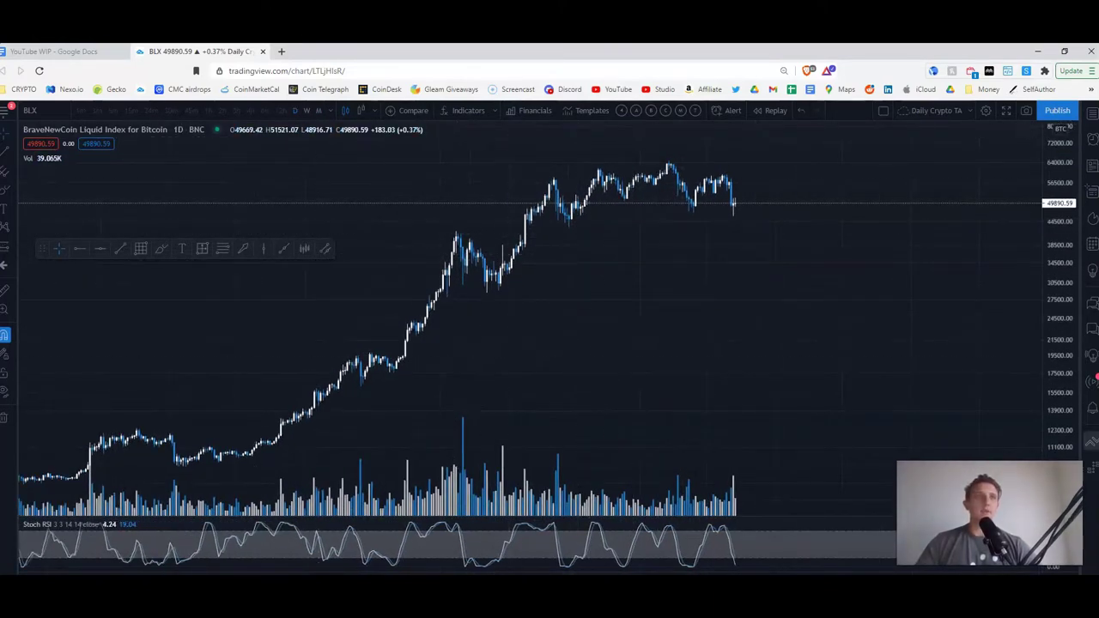
pyautogui.hotkey('alt', 'l')
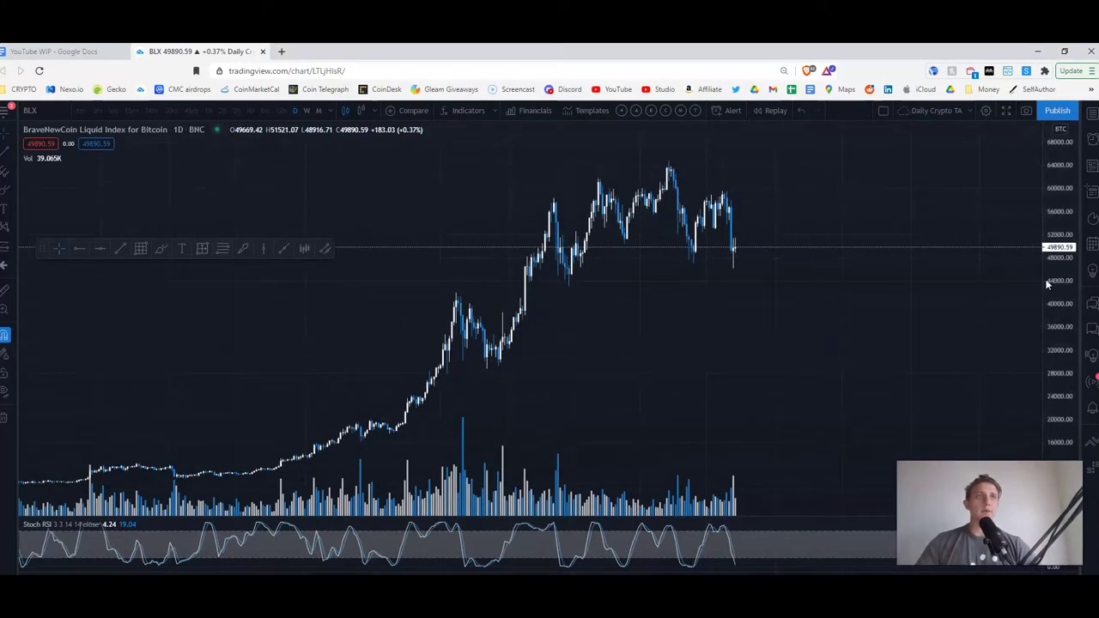
pyautogui.click(1092, 114)
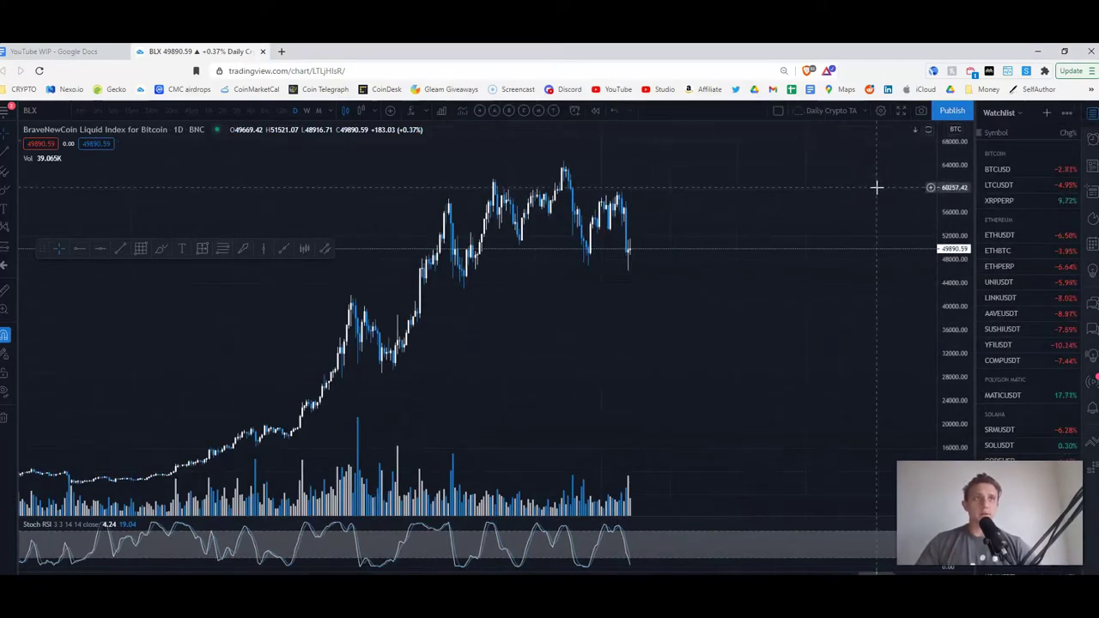
pyautogui.click(1017, 115)
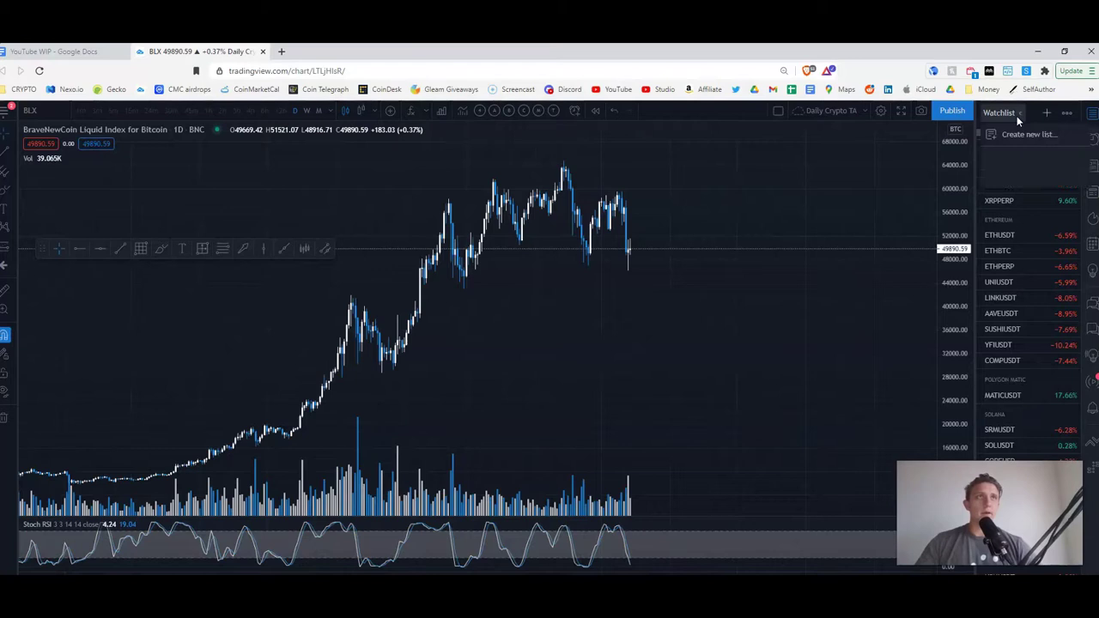
# Choose the MACRO watchlist and chart Bitcoin dominance (BTC.D) on weekly candles.
pyautogui.click(1006, 189)
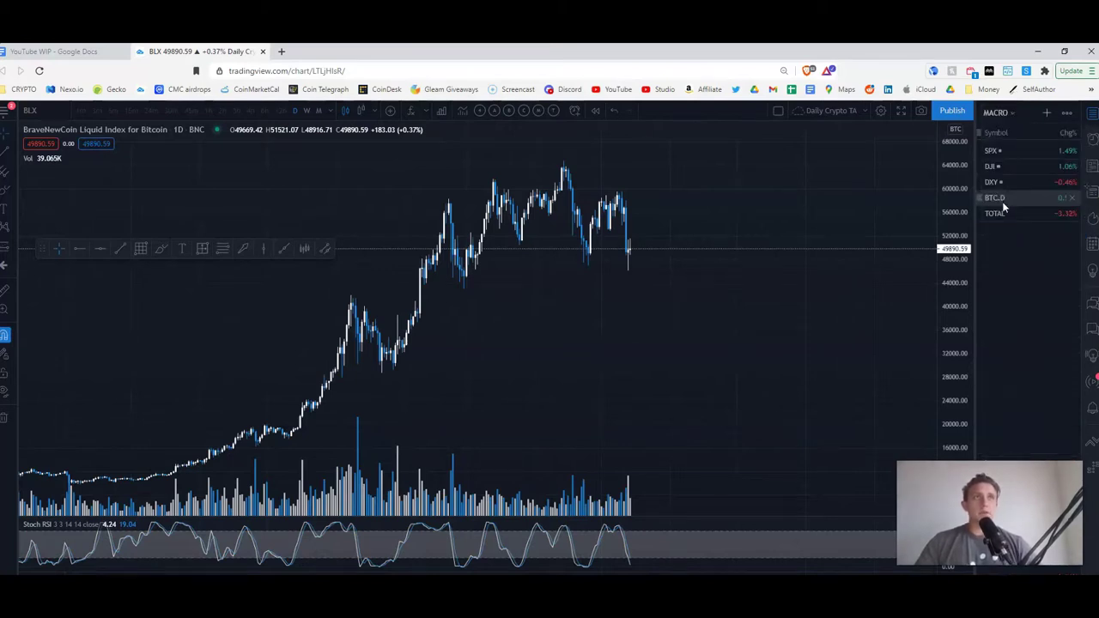
pyautogui.click(1001, 201)
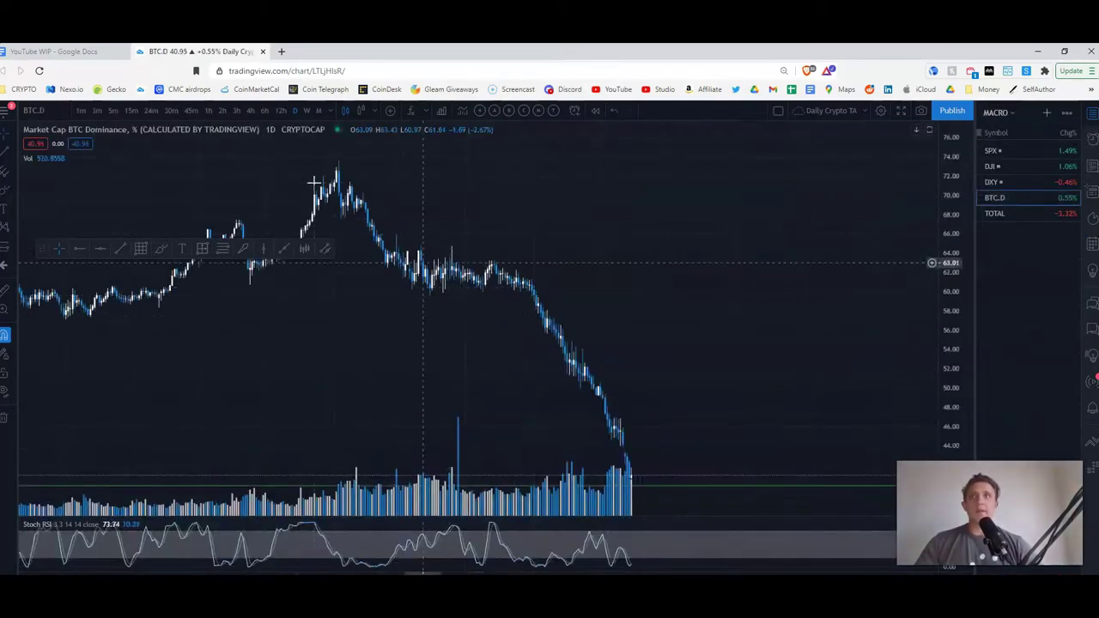
pyautogui.click(307, 110)
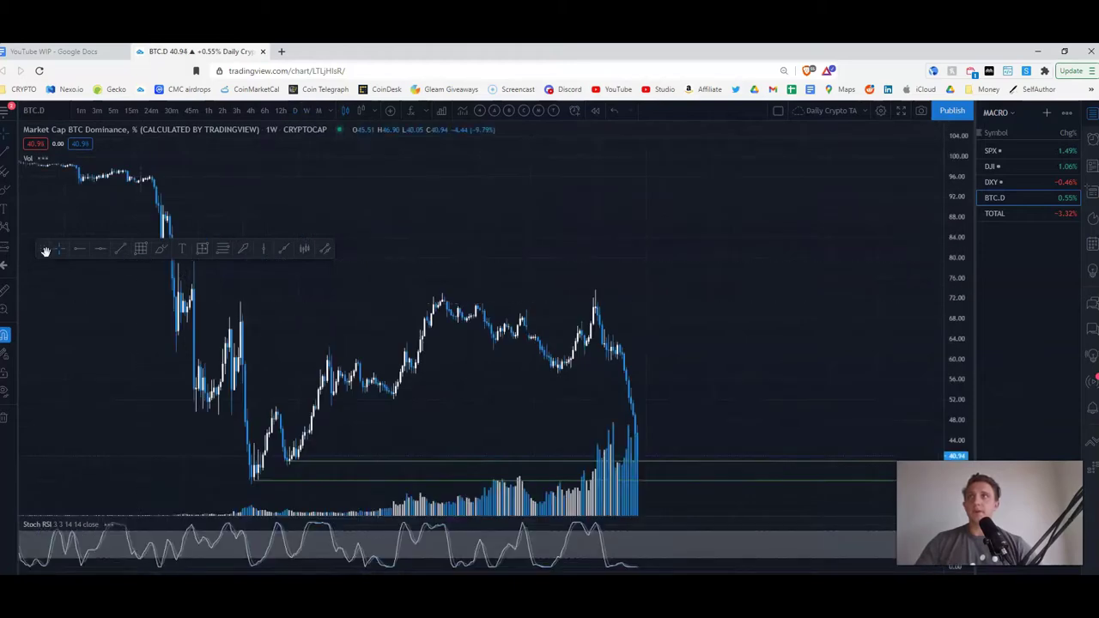
# Move the drawing toolbar aside, pan the dominance history left, then go to CoinGecko.
pyautogui.moveTo(42, 251); pyautogui.dragTo(180, 171)
pyautogui.scroll(-3, 138, 297)
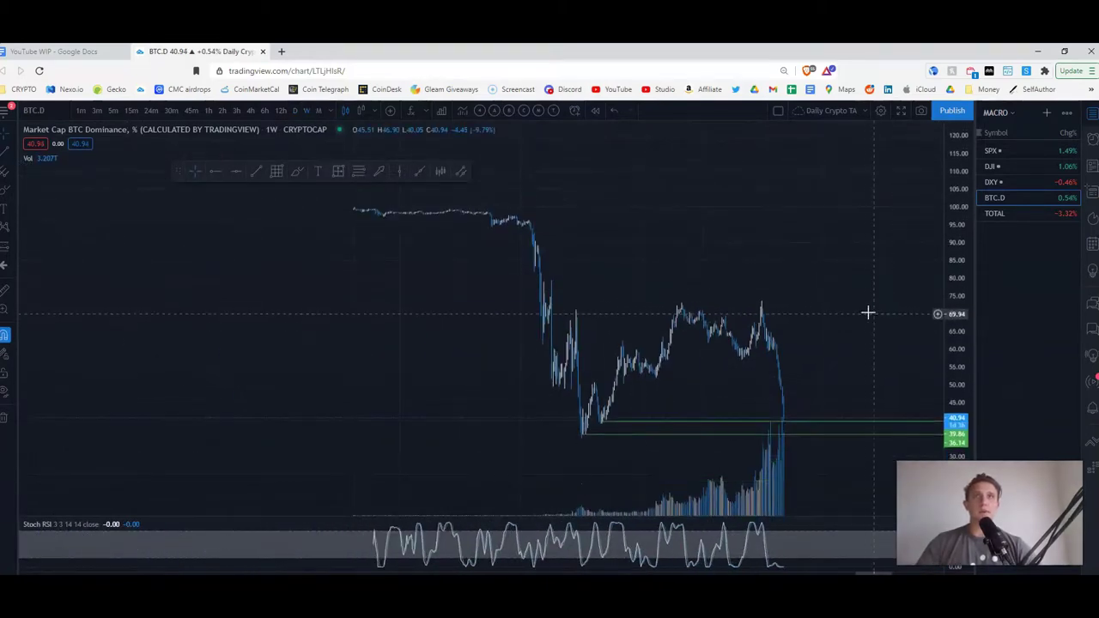
pyautogui.moveTo(868, 312); pyautogui.dragTo(501, 267)
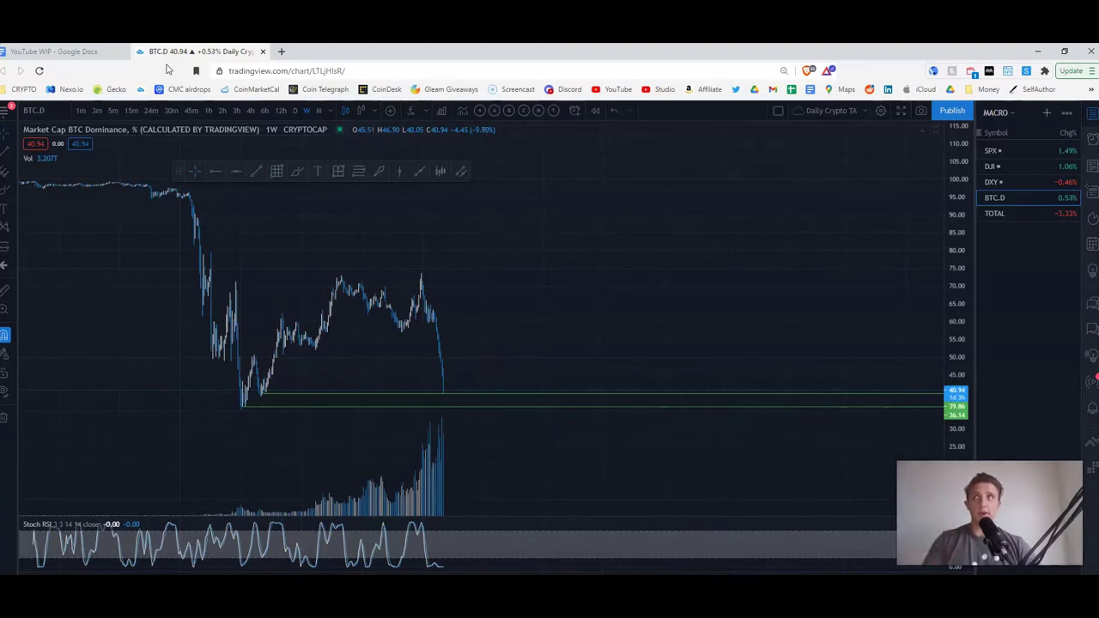
pyautogui.click(346, 51)
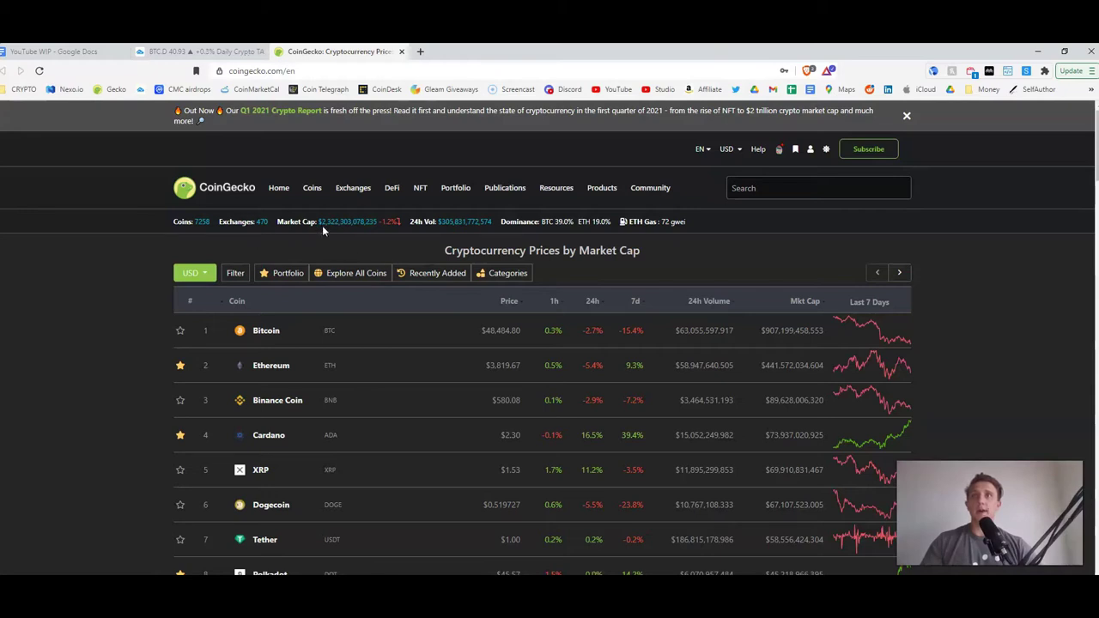
# Back in TradingView, select a horizontal level and switch BTC.D to daily candles.
pyautogui.click(214, 54)
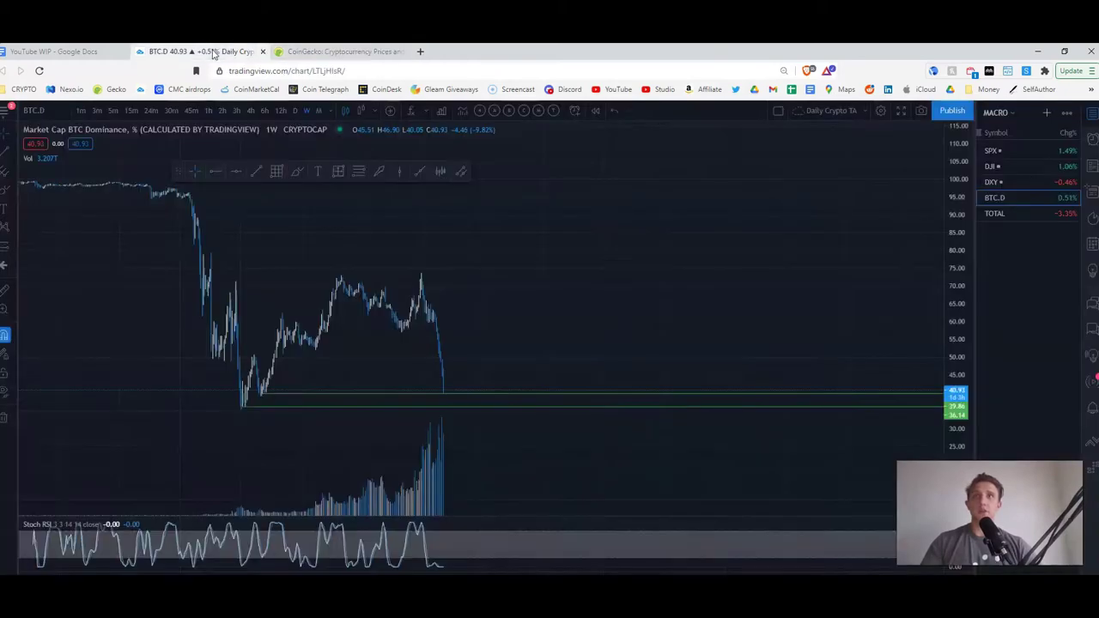
pyautogui.scroll(-4, 555, 332)
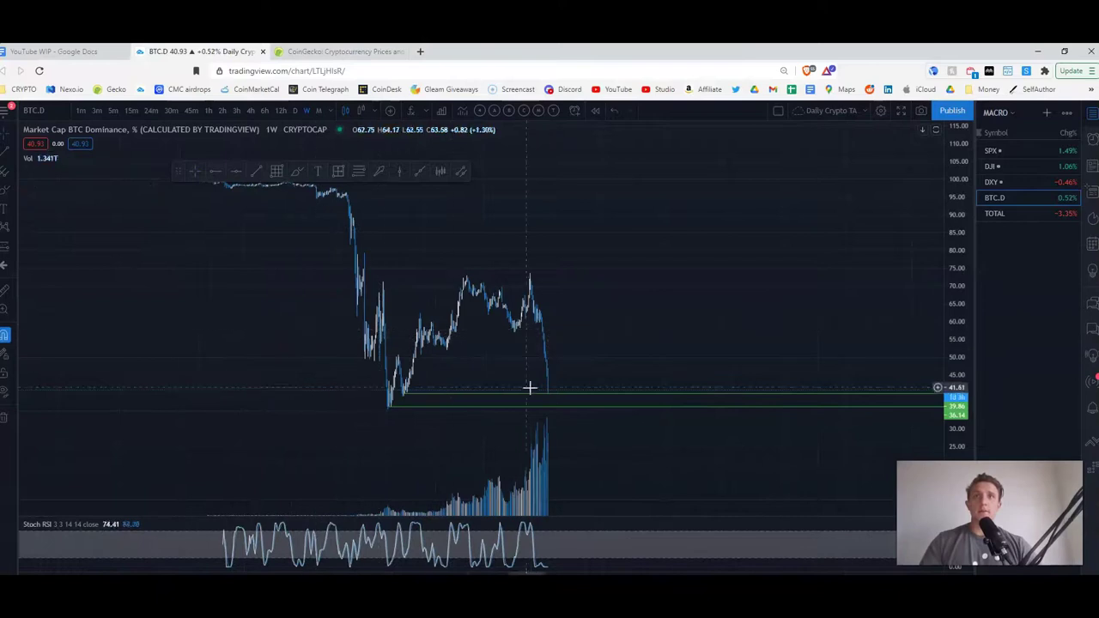
pyautogui.scroll(5, 567, 400)
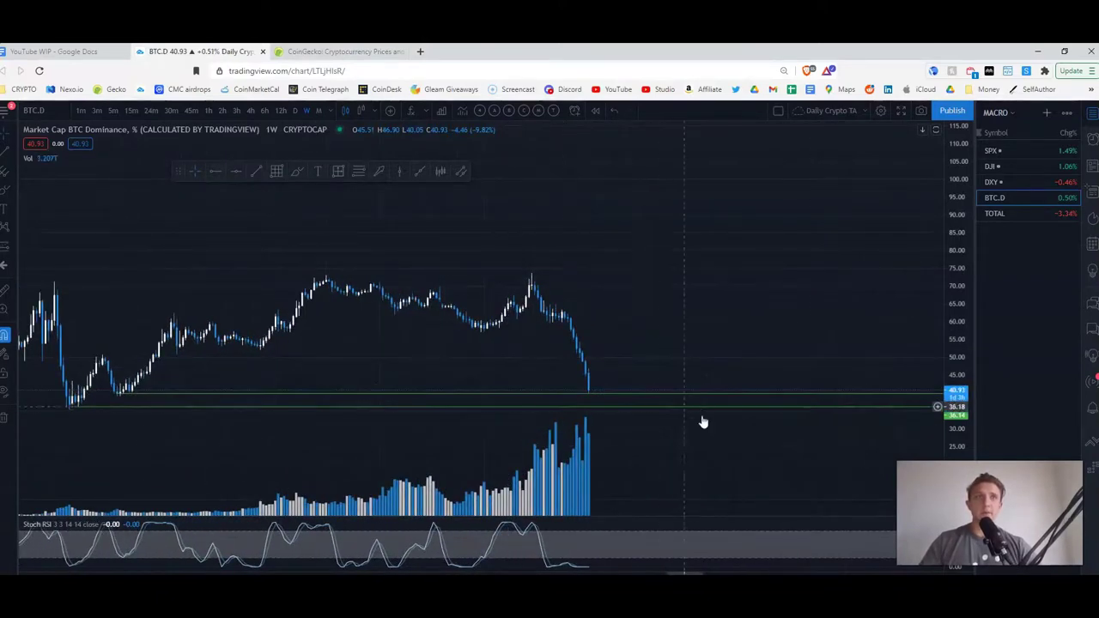
pyautogui.click(442, 415)
pyautogui.scroll(-5, 442, 413)
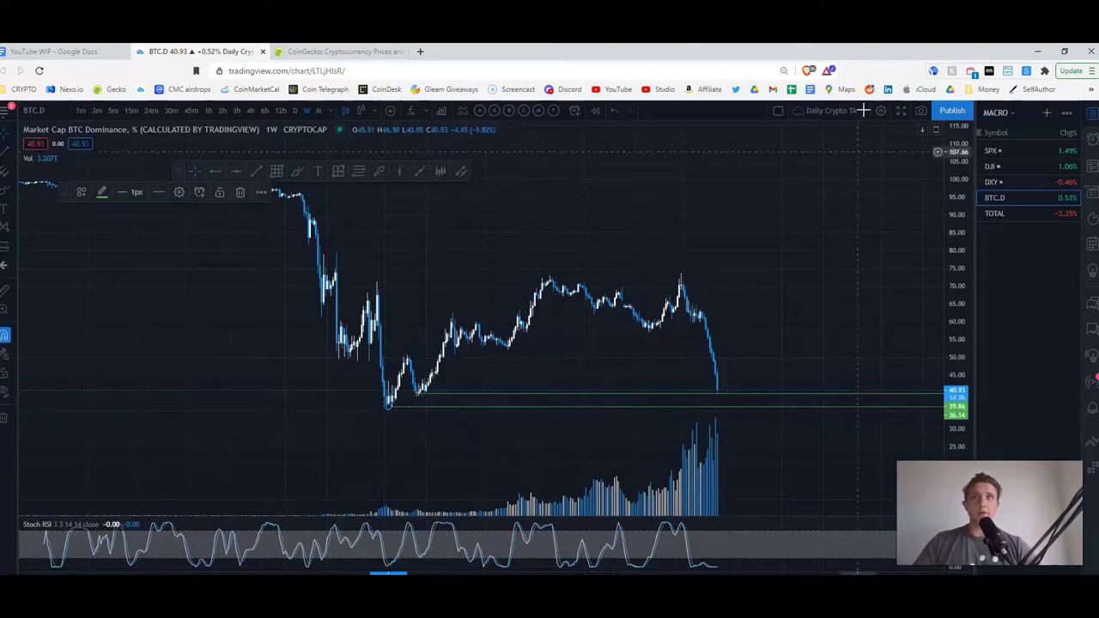
pyautogui.scroll(3, 618, 363)
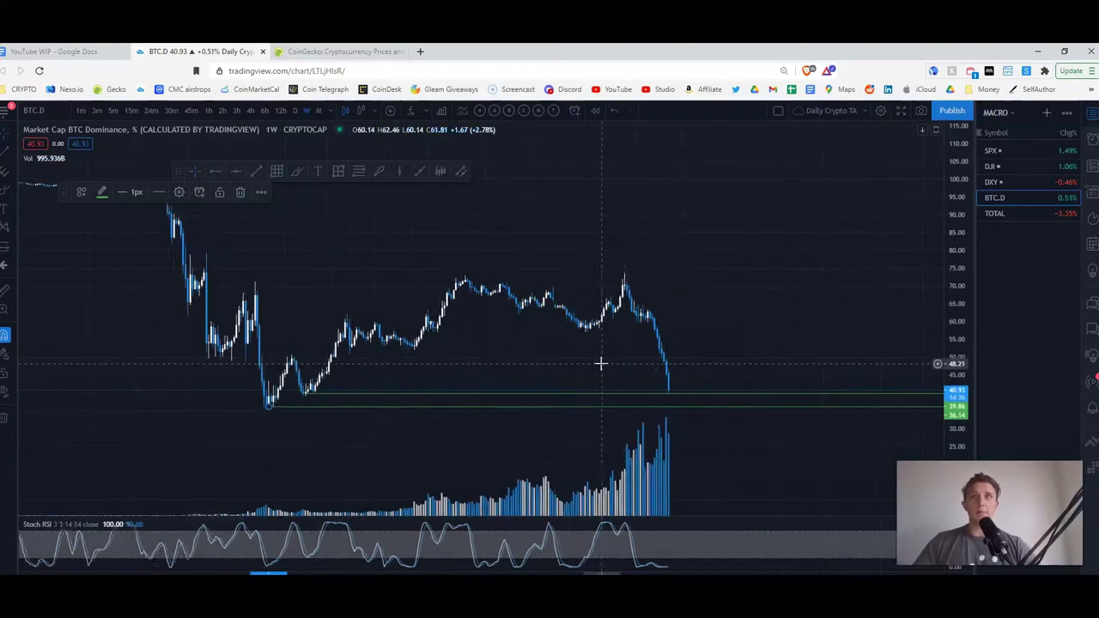
pyautogui.click(293, 110)
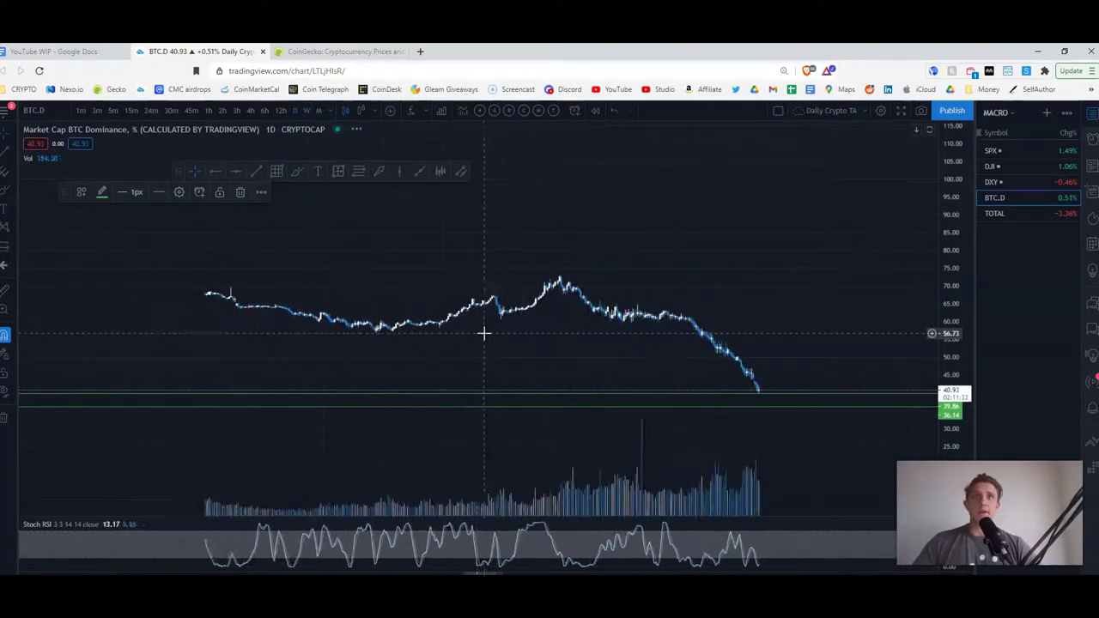
pyautogui.scroll(-2, 483, 333)
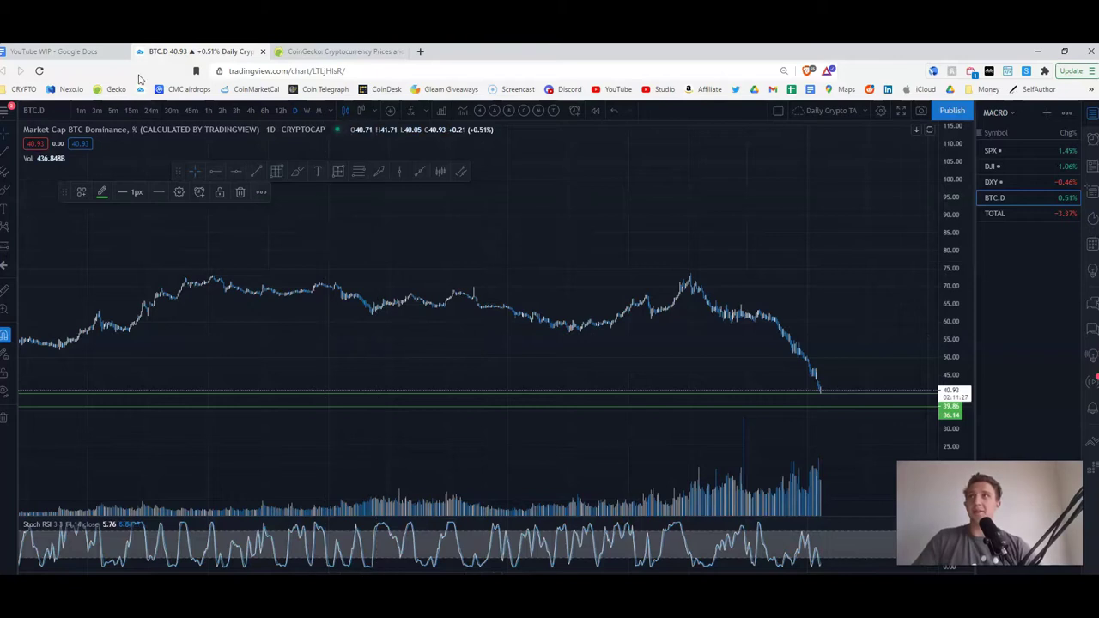
# Glance at the notes tab, then switch the watchlist to the TOP 10 list.
pyautogui.click(60, 52)
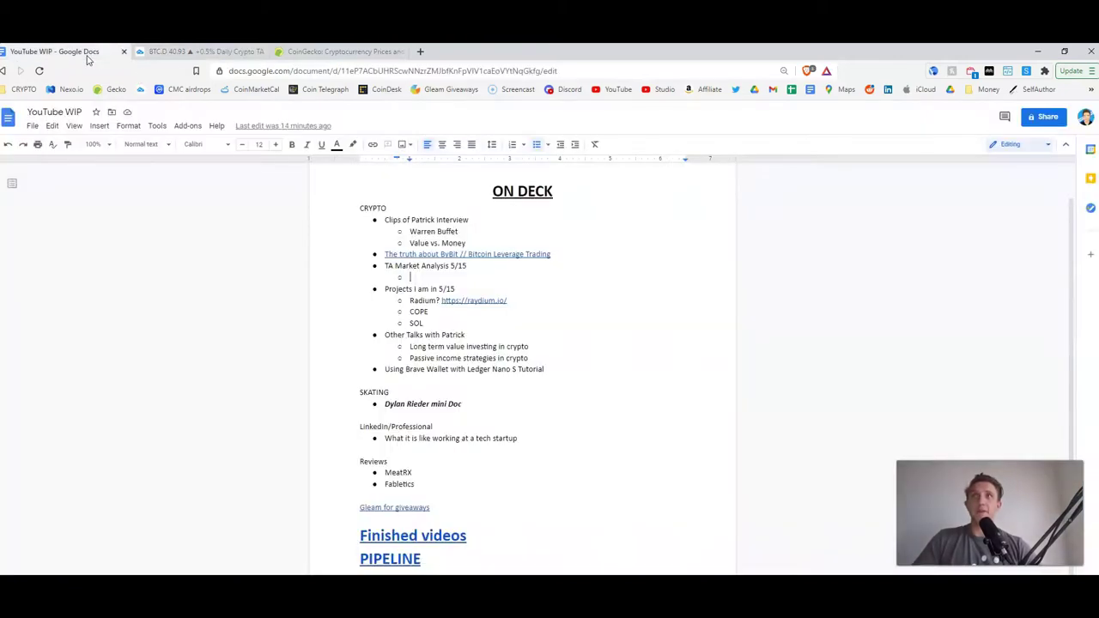
pyautogui.click(188, 54)
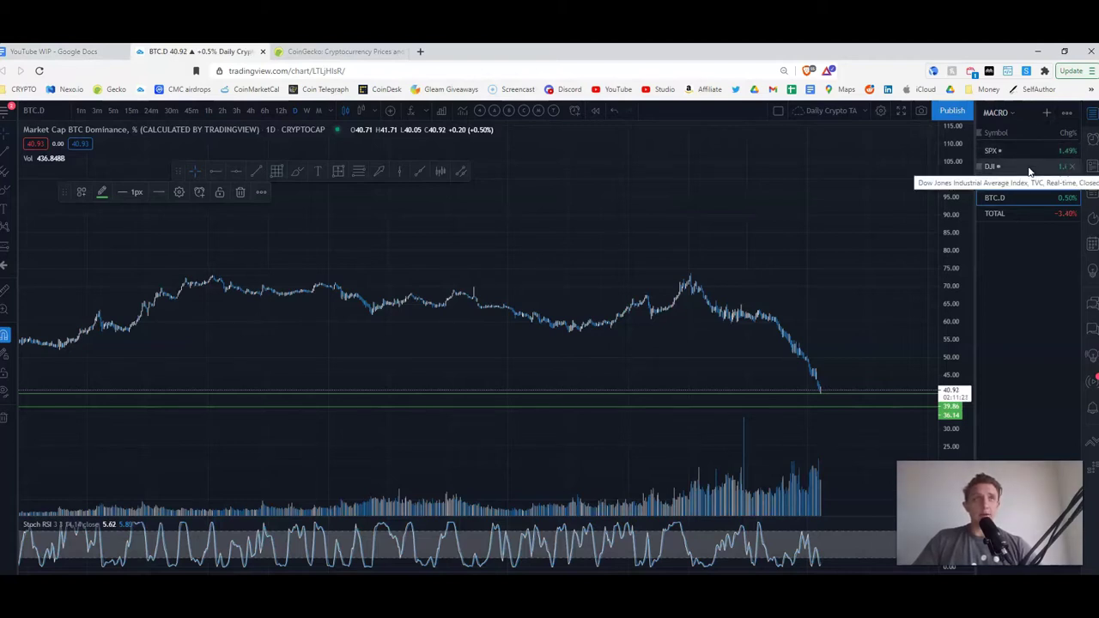
pyautogui.click(1006, 112)
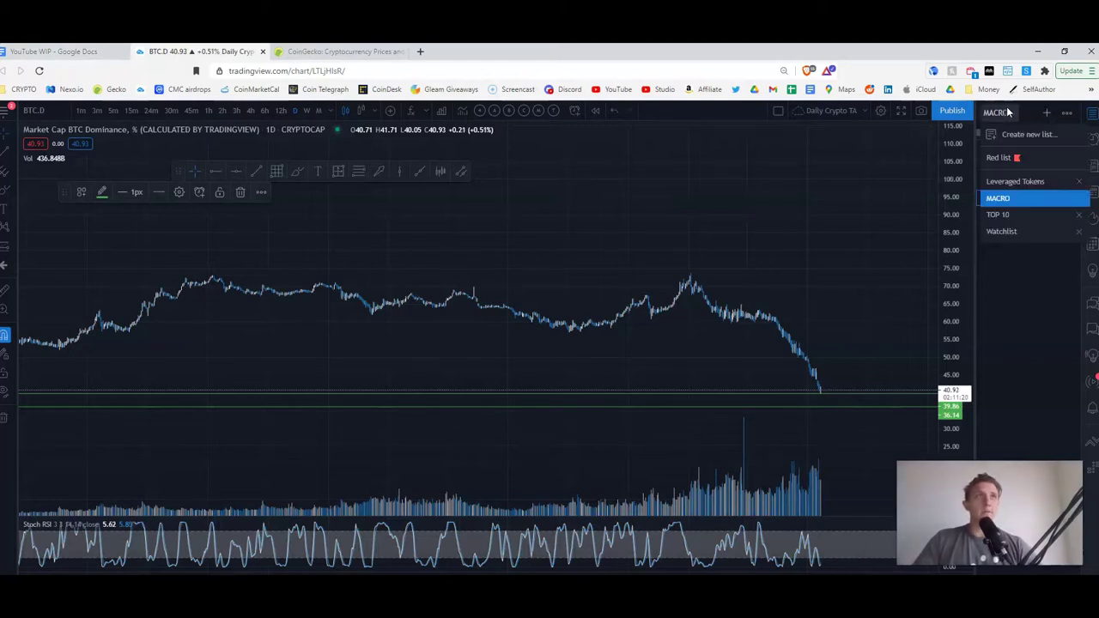
pyautogui.click(999, 216)
# Chart ETHUSDT from the TOP 10 list, comparing 4-hour and daily candles.
pyautogui.click(1012, 165)
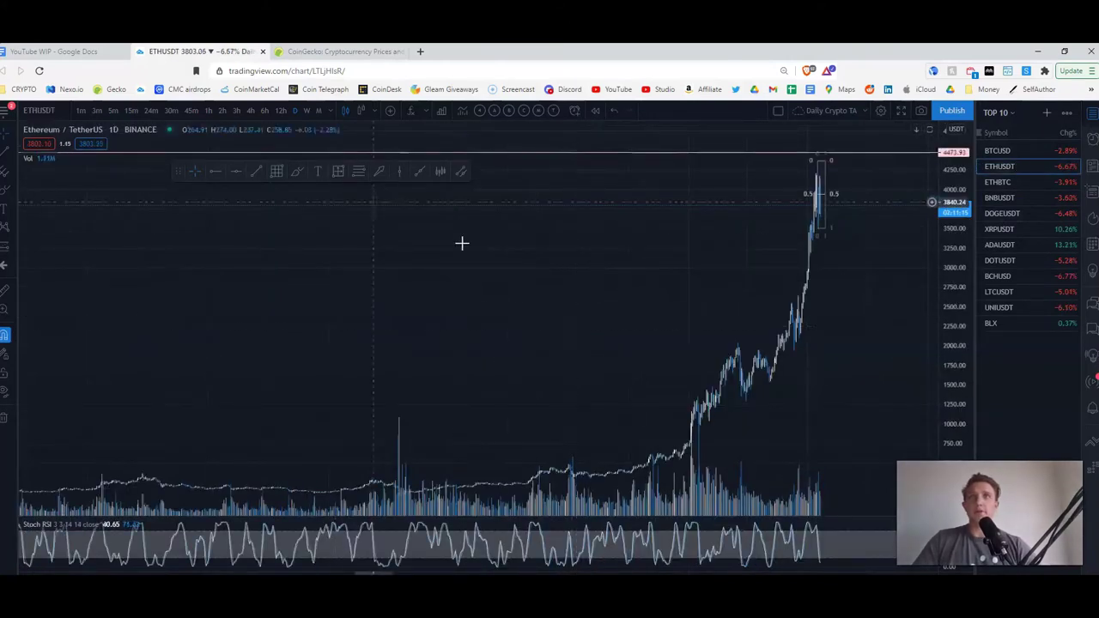
pyautogui.click(249, 111)
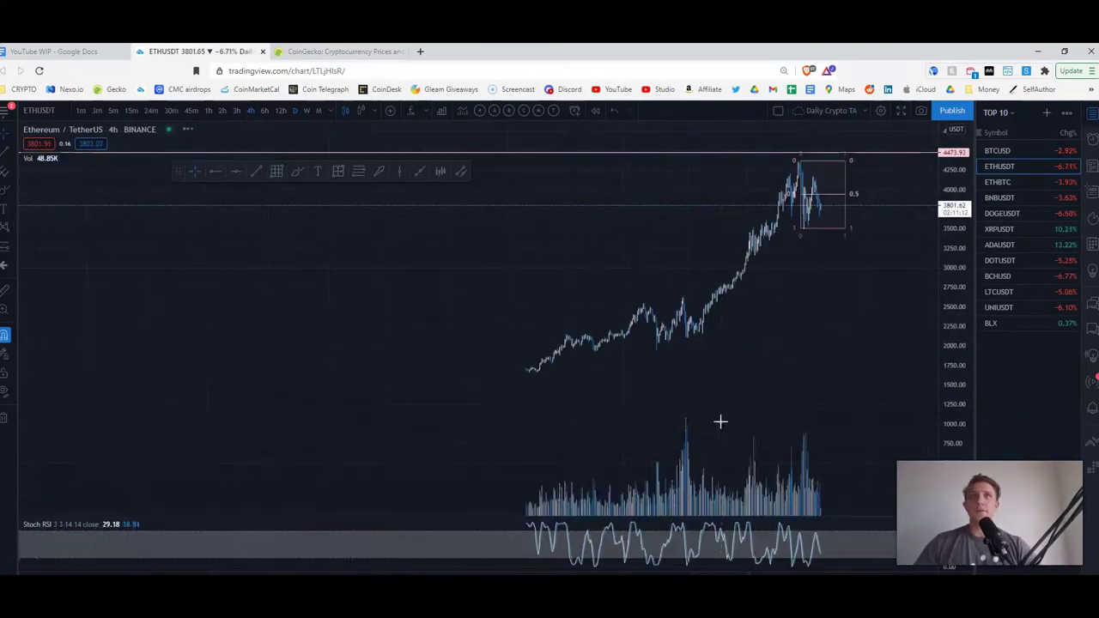
pyautogui.scroll(5, 663, 376)
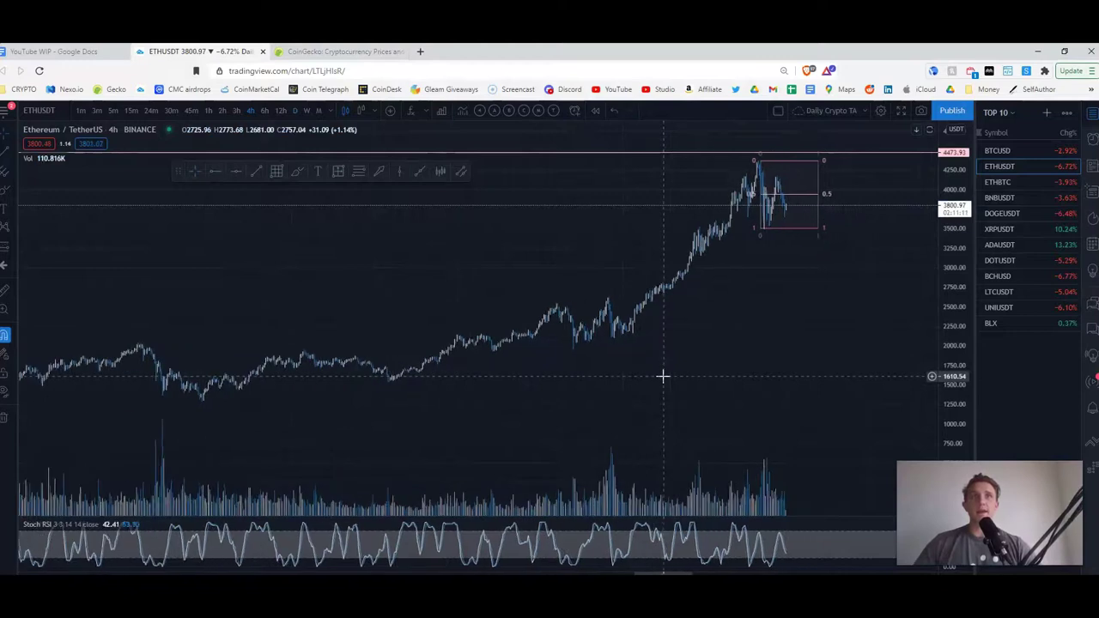
pyautogui.click(297, 110)
pyautogui.scroll(4, 712, 358)
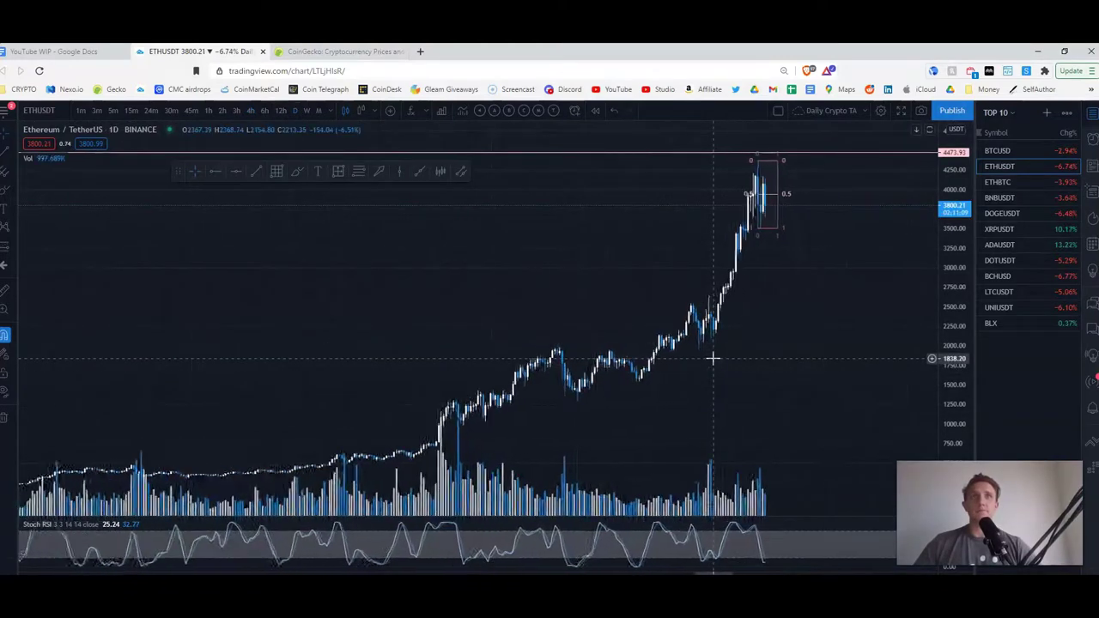
# Measure Ethereum's rally from about 2100 to the recent high, then clear the measurement.
pyautogui.moveTo(826, 361); pyautogui.dragTo(702, 381)
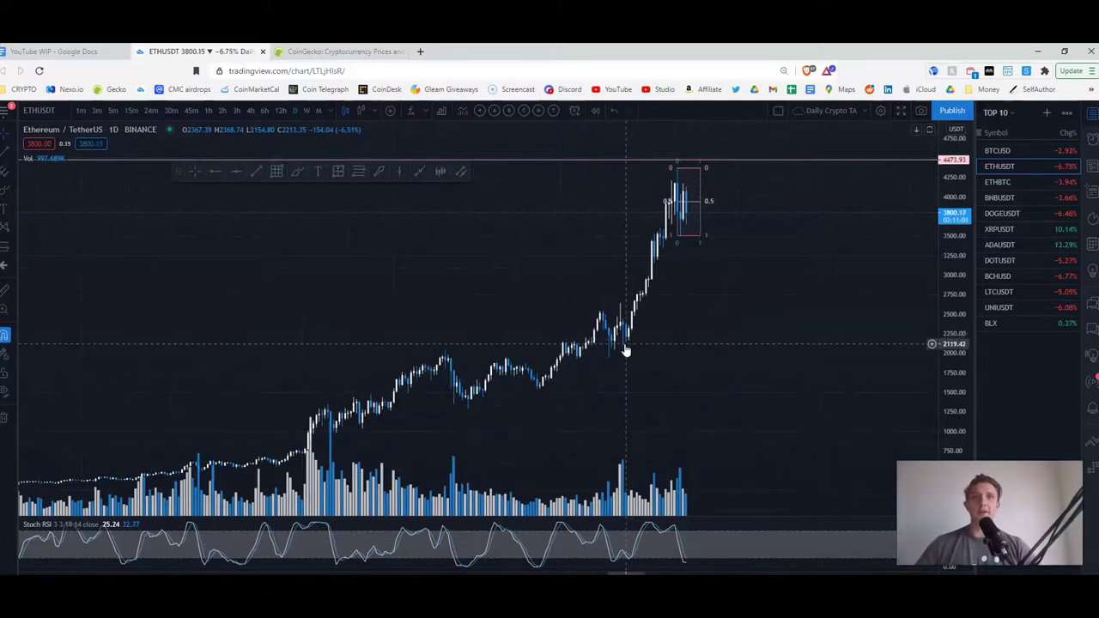
pyautogui.moveTo(623, 344)
pyautogui.mouseDown()
pyautogui.moveTo(628, 353)
pyautogui.moveTo(650, 233)
pyautogui.moveTo(695, 166)
pyautogui.moveTo(677, 167)
pyautogui.mouseUp()
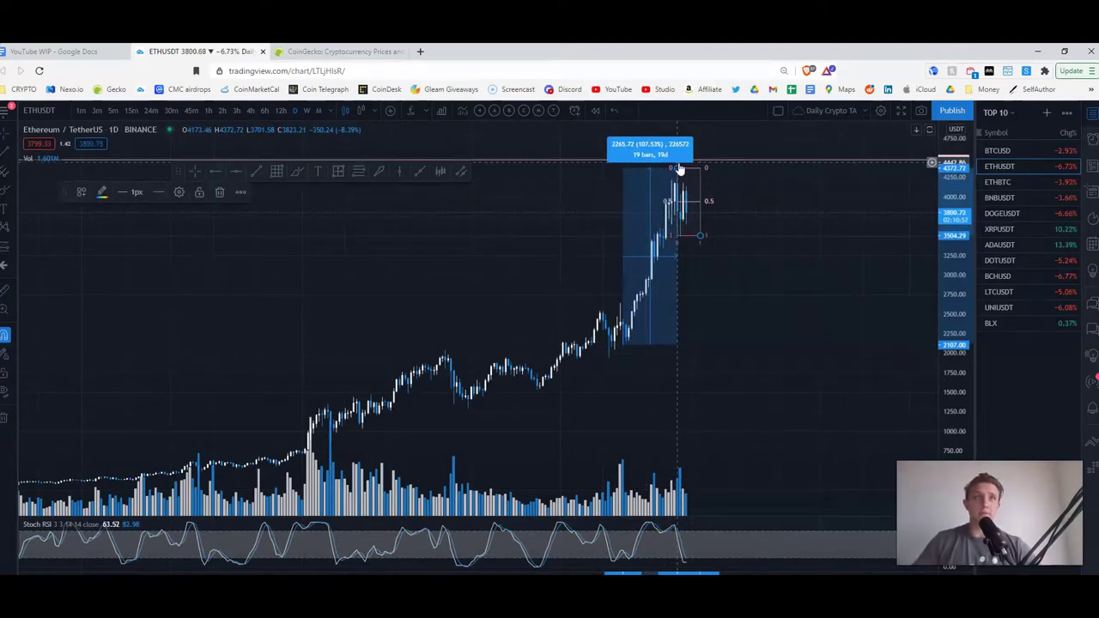
pyautogui.click(749, 366)
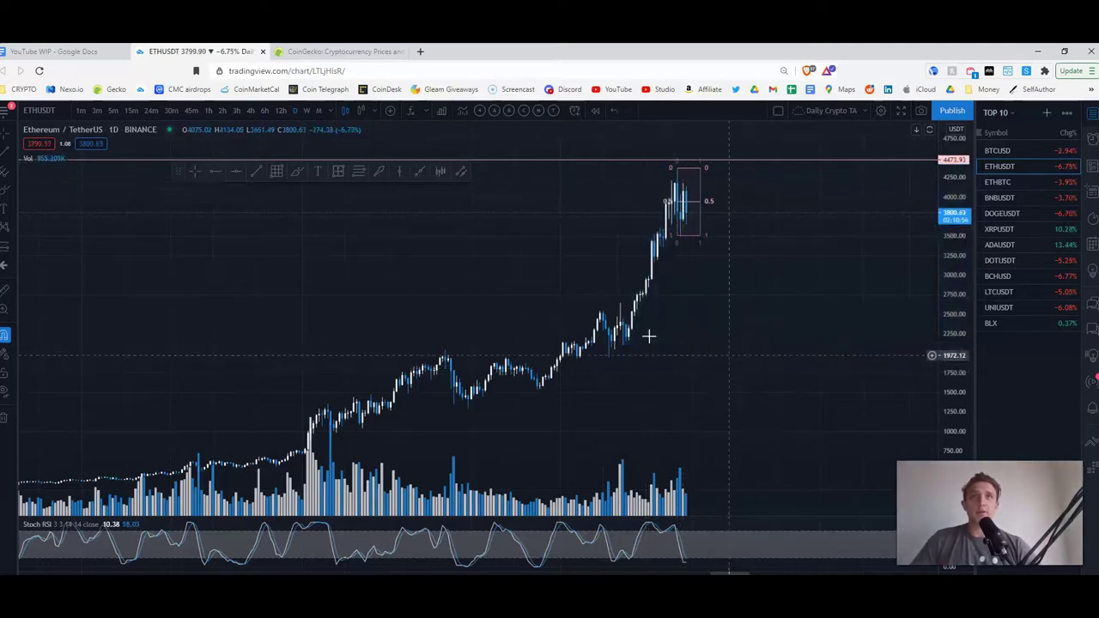
# Return ETHUSDT to 4-hour candles, framing the recent range box with space on the right.
pyautogui.click(252, 110)
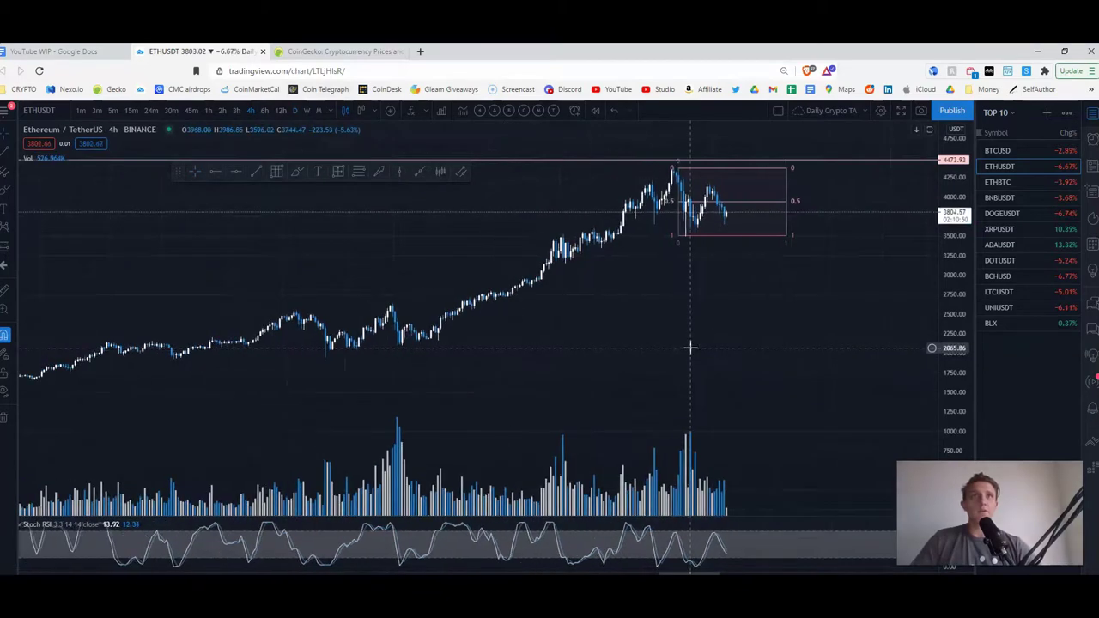
pyautogui.moveTo(690, 348); pyautogui.dragTo(586, 358)
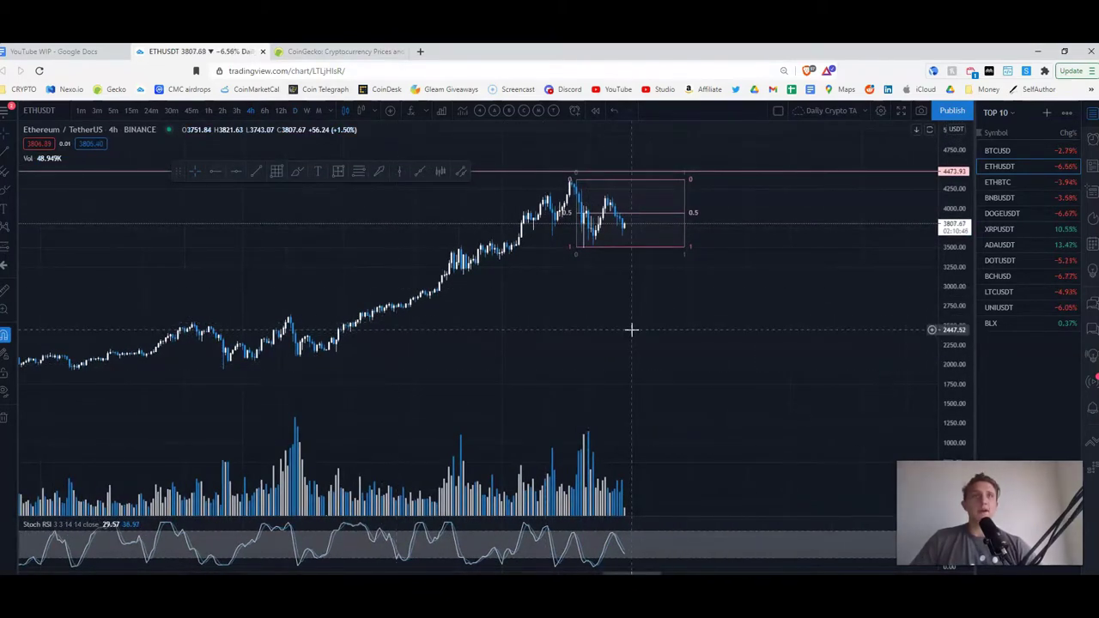
pyautogui.scroll(-3, 687, 387)
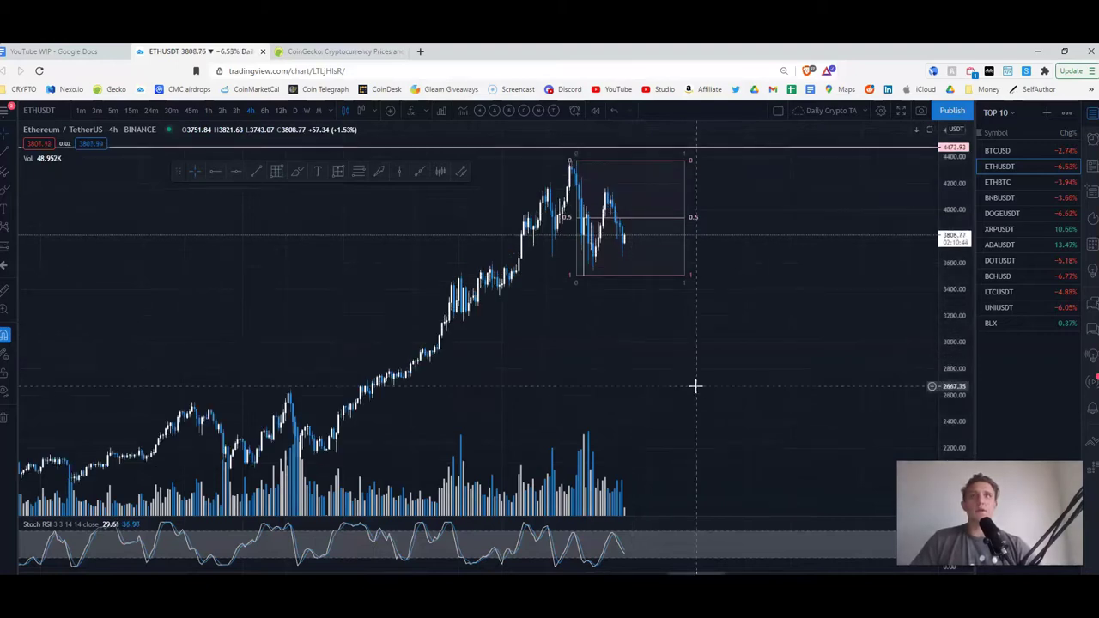
pyautogui.hscroll(3, 675, 386)
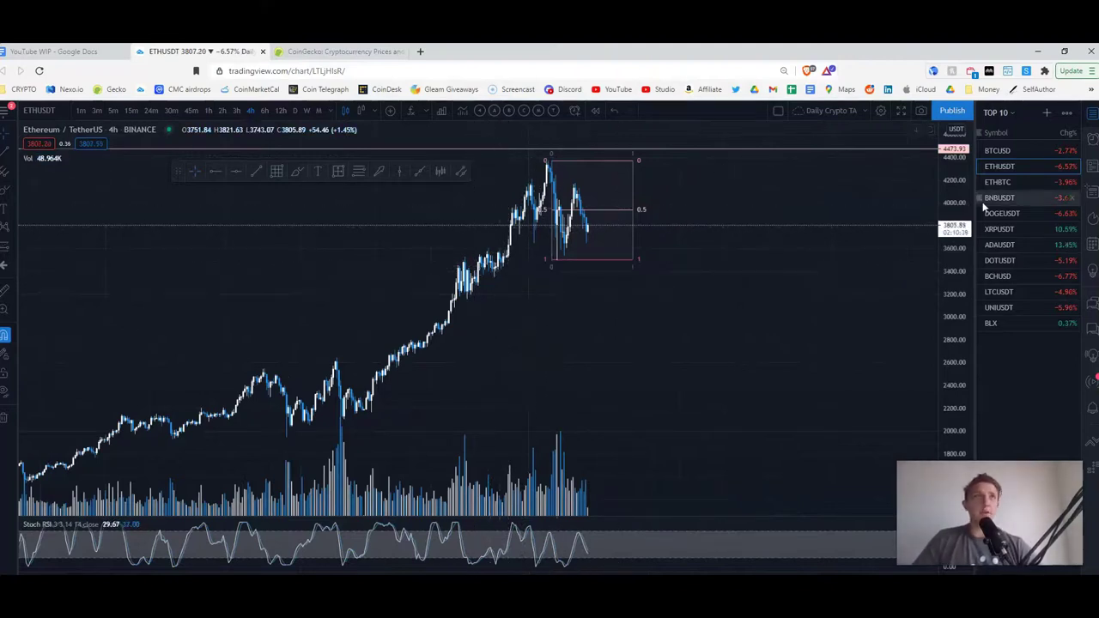
# Chart BTCUSD on daily candles and measure its drop from the range high to the latest low.
pyautogui.click(1014, 151)
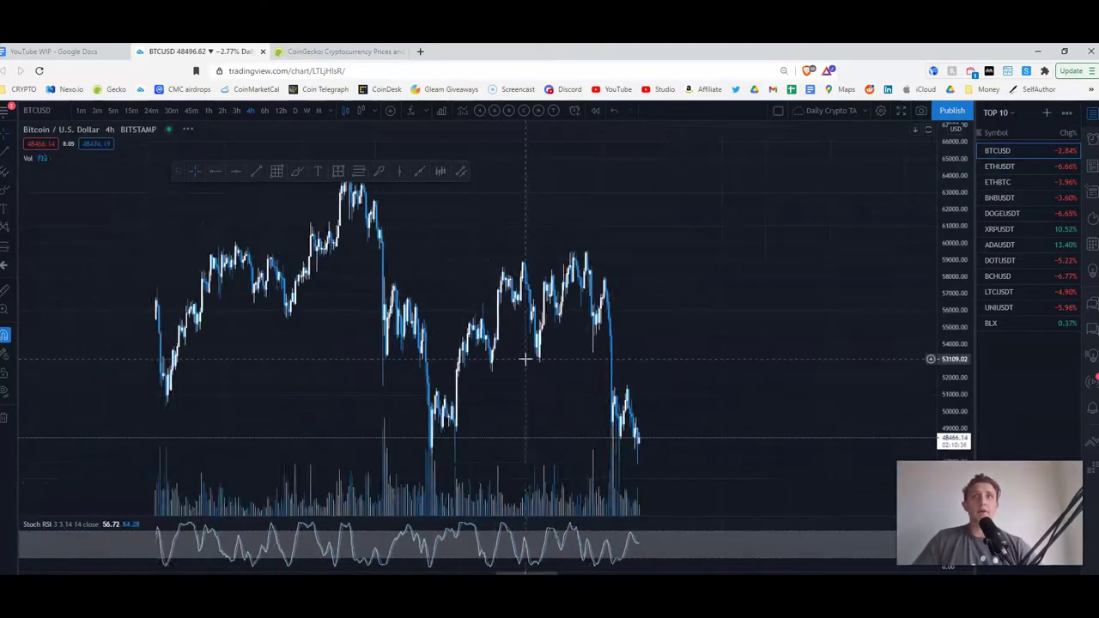
pyautogui.click(294, 110)
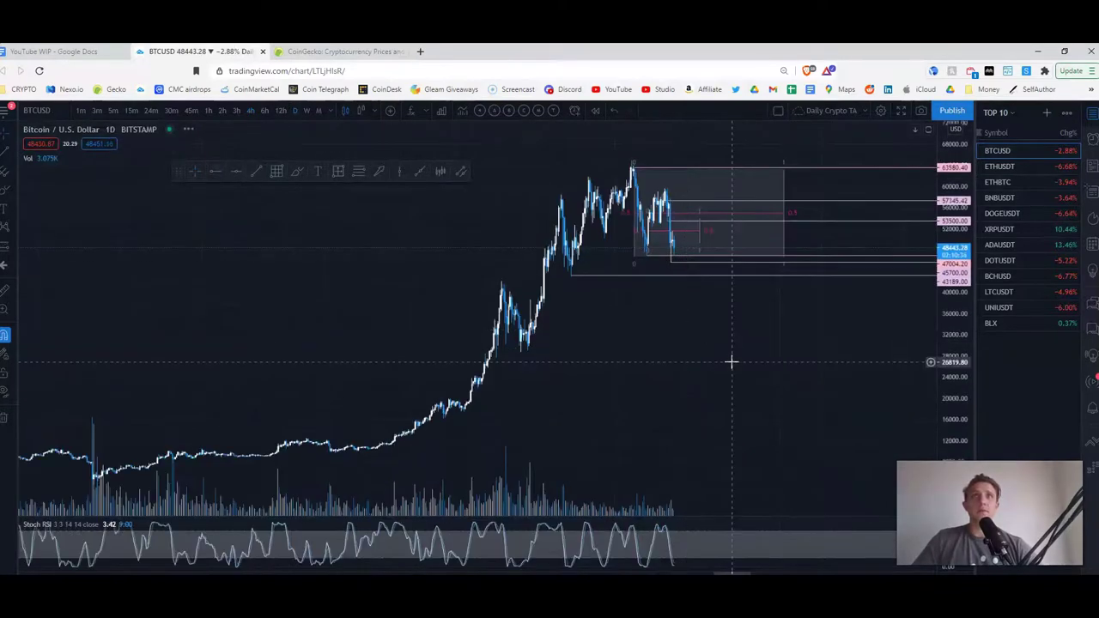
pyautogui.scroll(1, 622, 320)
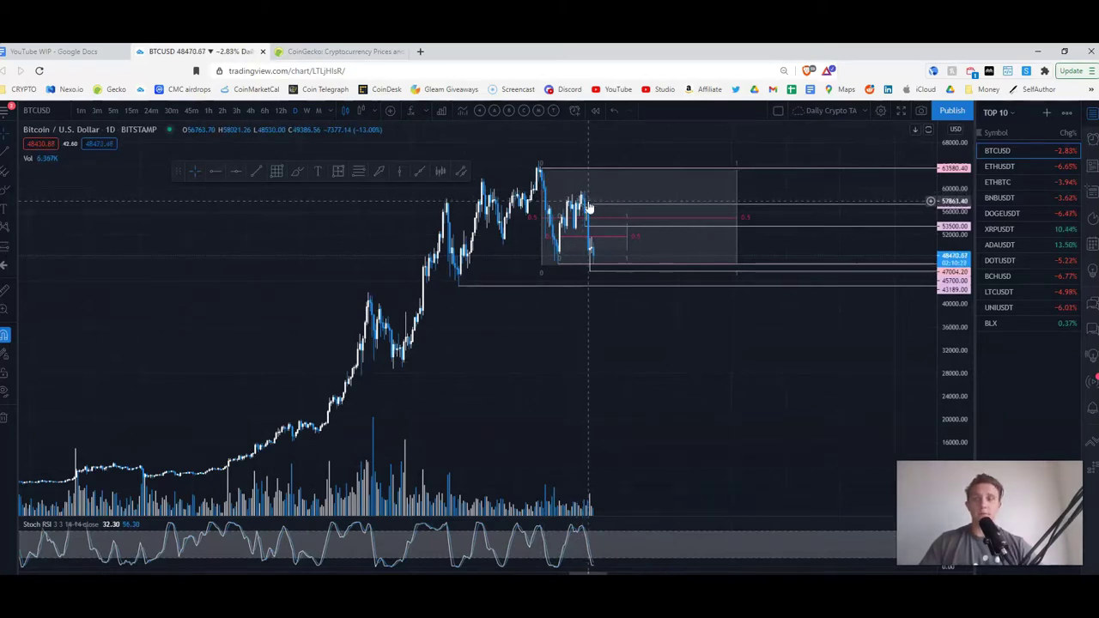
pyautogui.keyDown('shift'); pyautogui.click(589, 206); pyautogui.keyUp('shift')
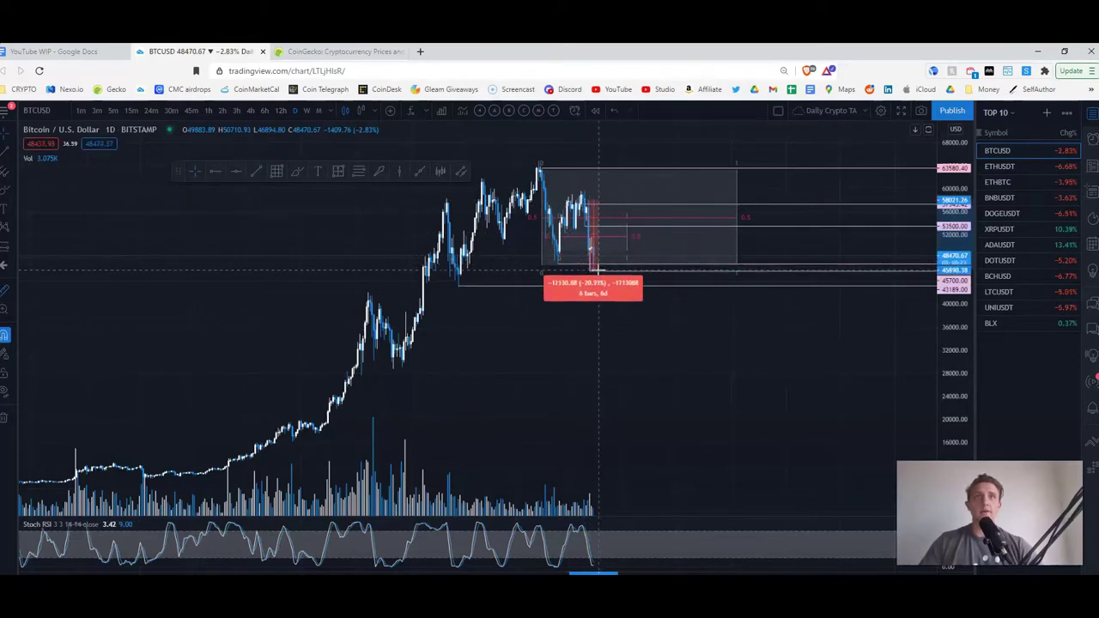
pyautogui.click(690, 431)
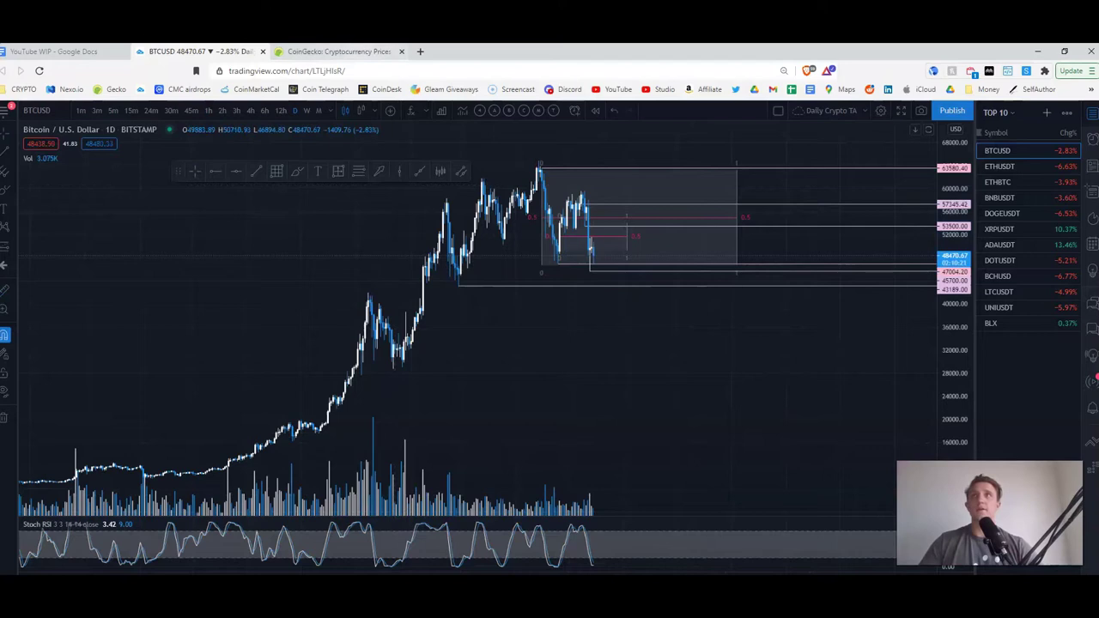
# Zoom into ETHUSDT daily and measure the -872.72 (-19.96%) drop from the fib range top.
pyautogui.click(1016, 166)
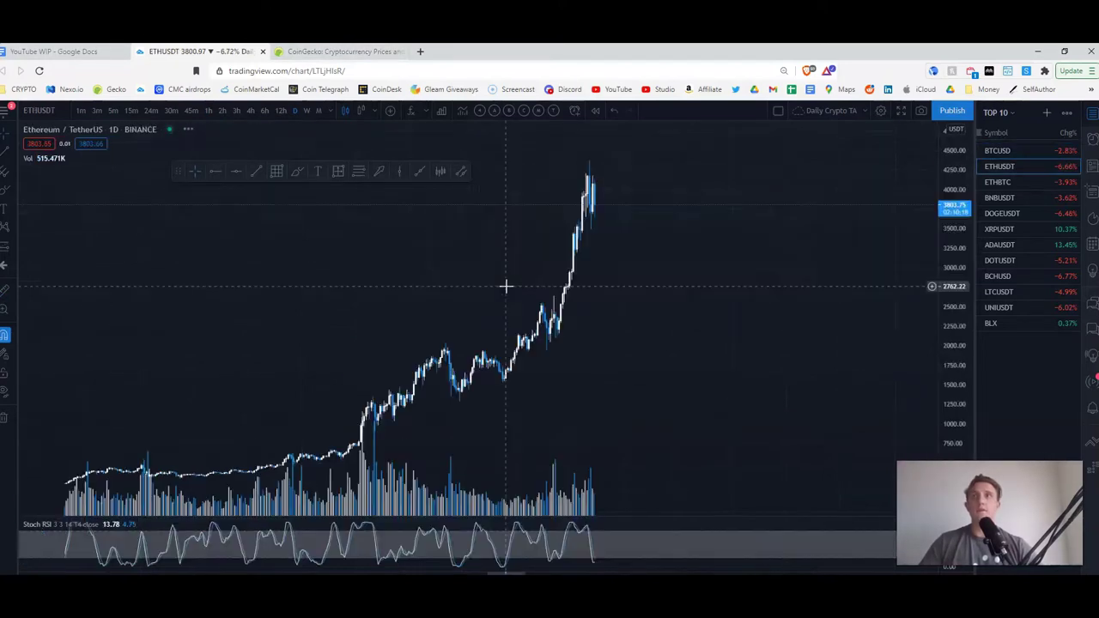
pyautogui.scroll(5, 604, 223)
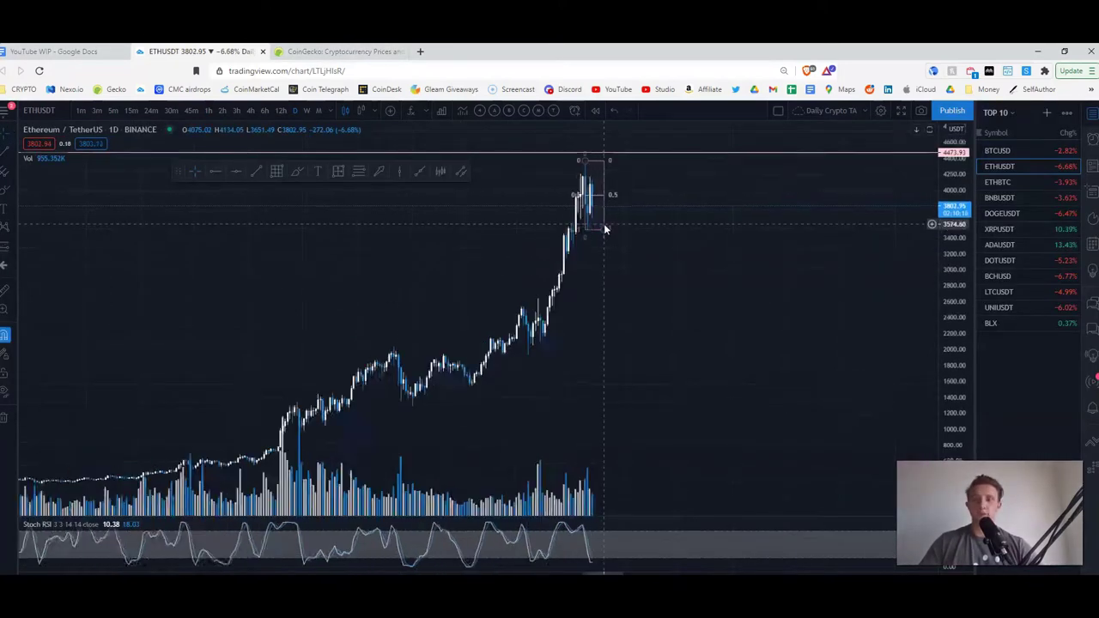
pyautogui.scroll(3, 604, 223)
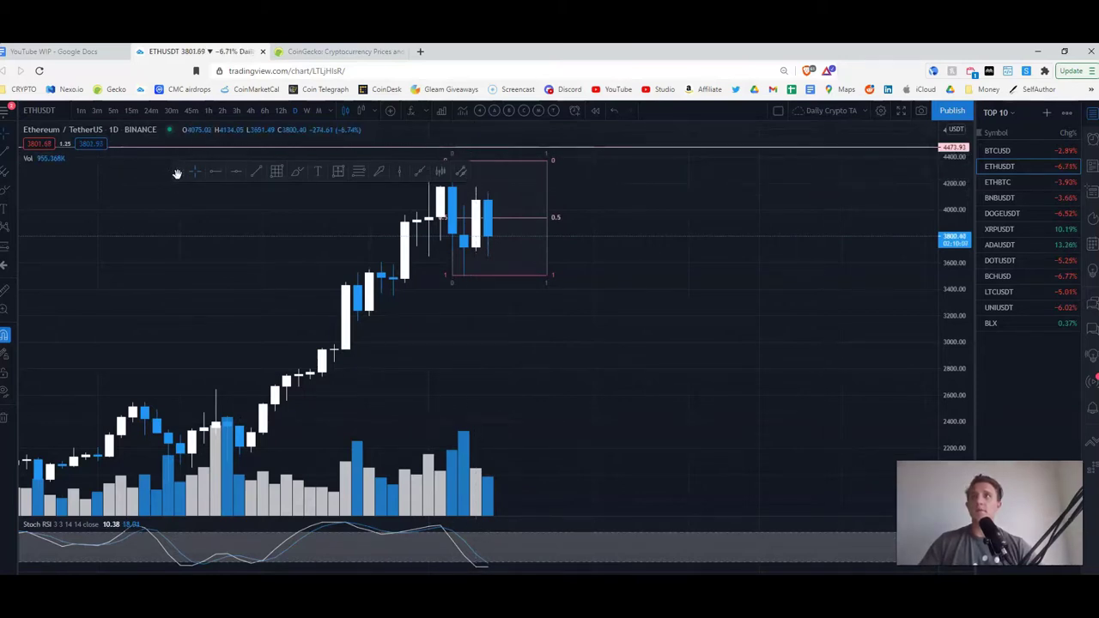
pyautogui.moveTo(177, 173)
pyautogui.mouseDown()
pyautogui.moveTo(69, 194)
pyautogui.moveTo(28, 189)
pyautogui.mouseUp()
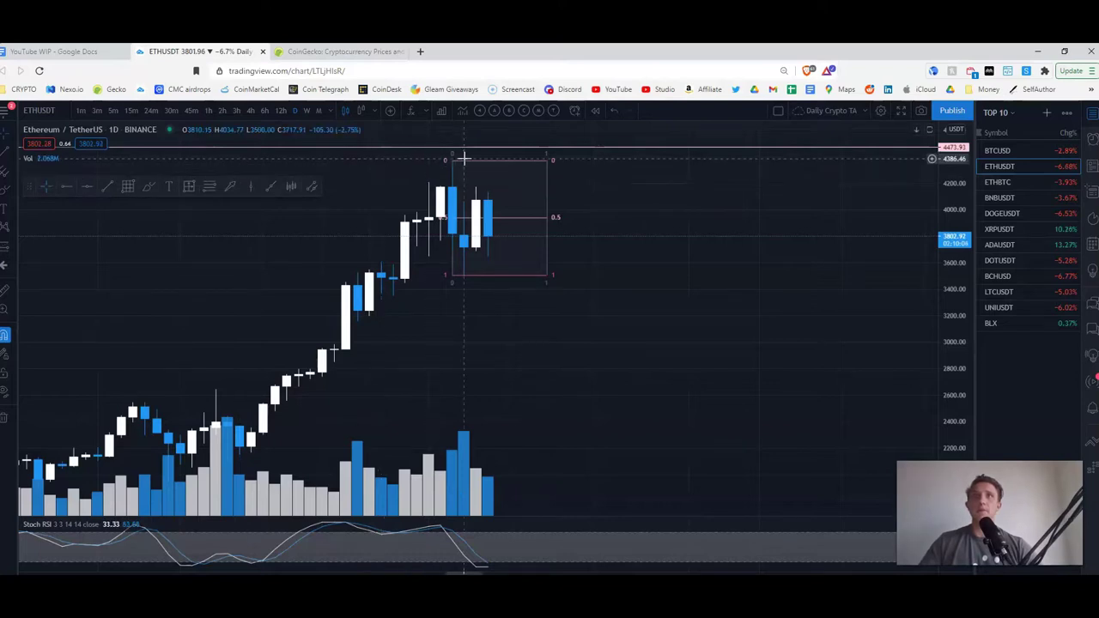
pyautogui.moveTo(454, 160)
pyautogui.mouseDown()
pyautogui.moveTo(488, 256)
pyautogui.moveTo(469, 276)
pyautogui.mouseUp()
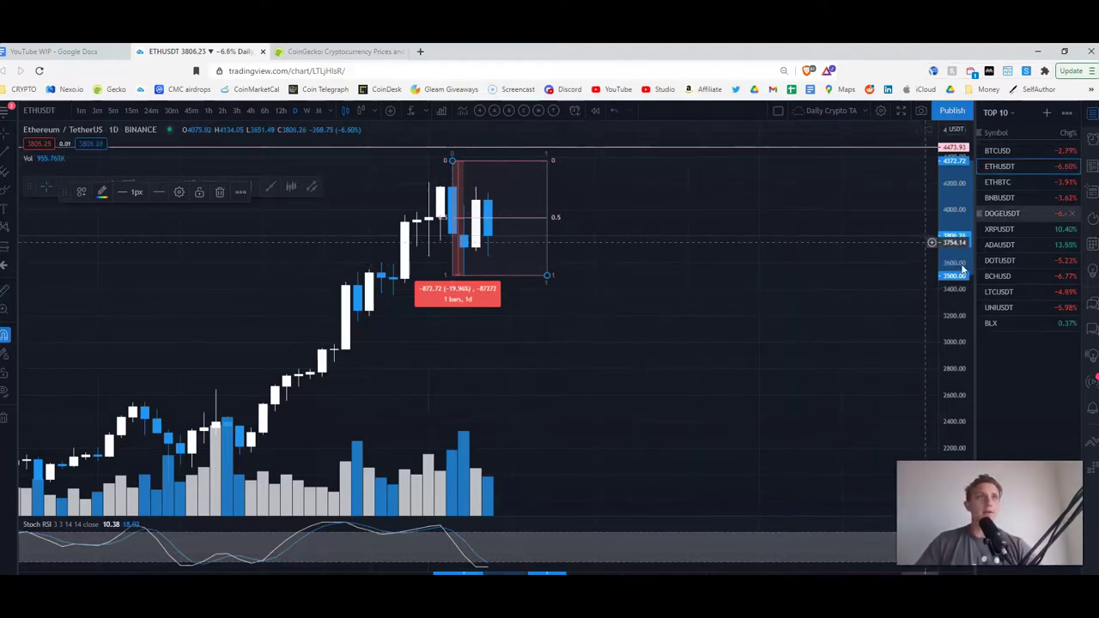
# Chart DOGEUSDT on 4-hour candles with the watchlist hidden.
pyautogui.click(1001, 215)
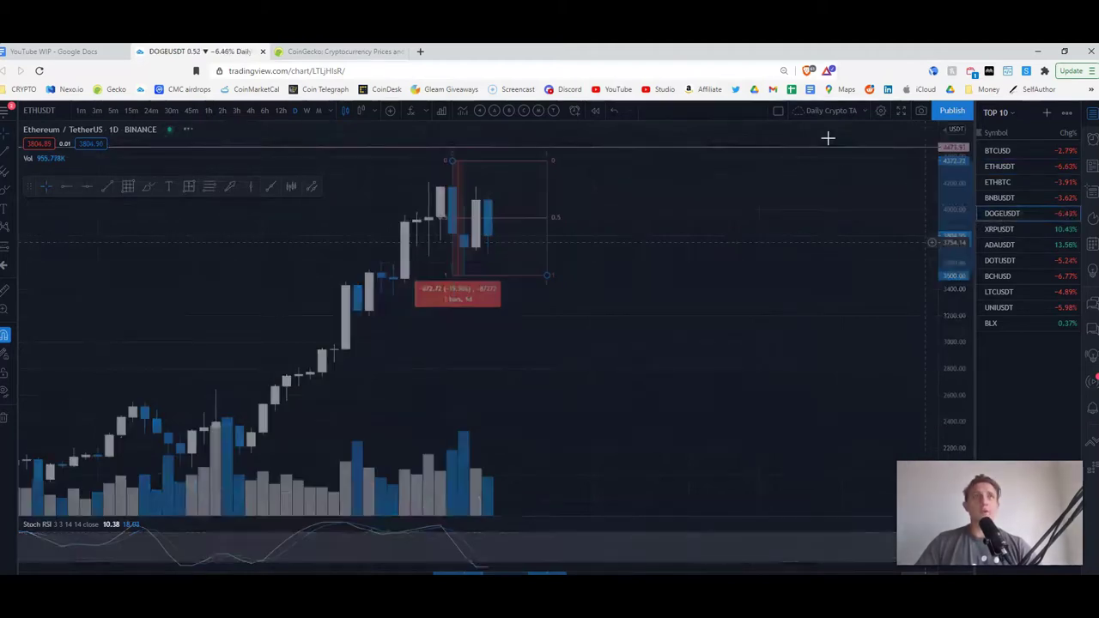
pyautogui.click(1089, 113)
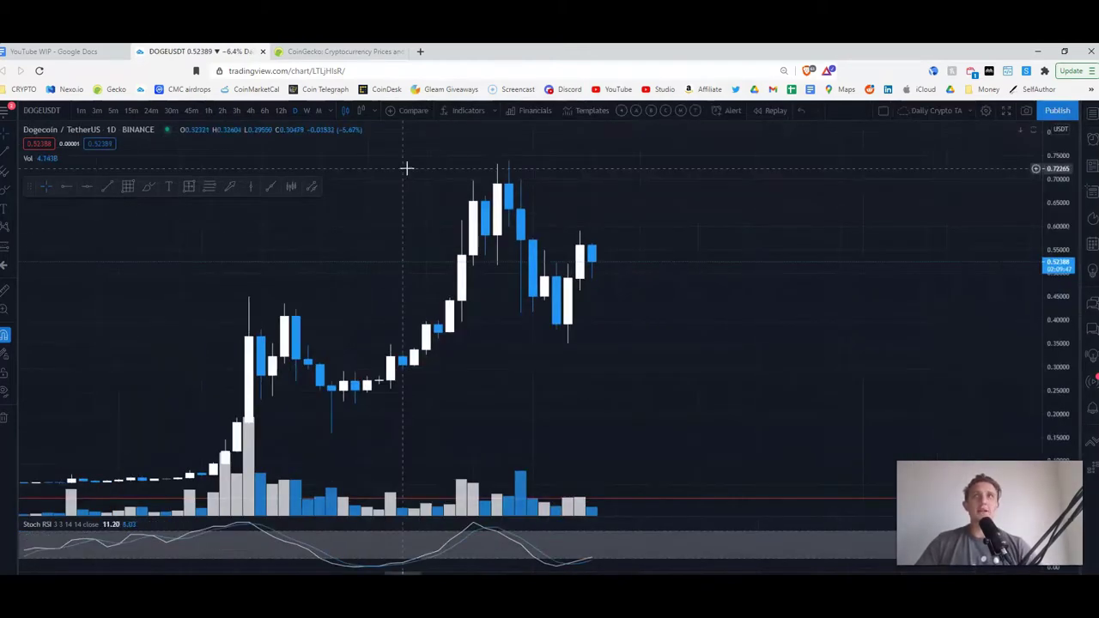
pyautogui.click(265, 110)
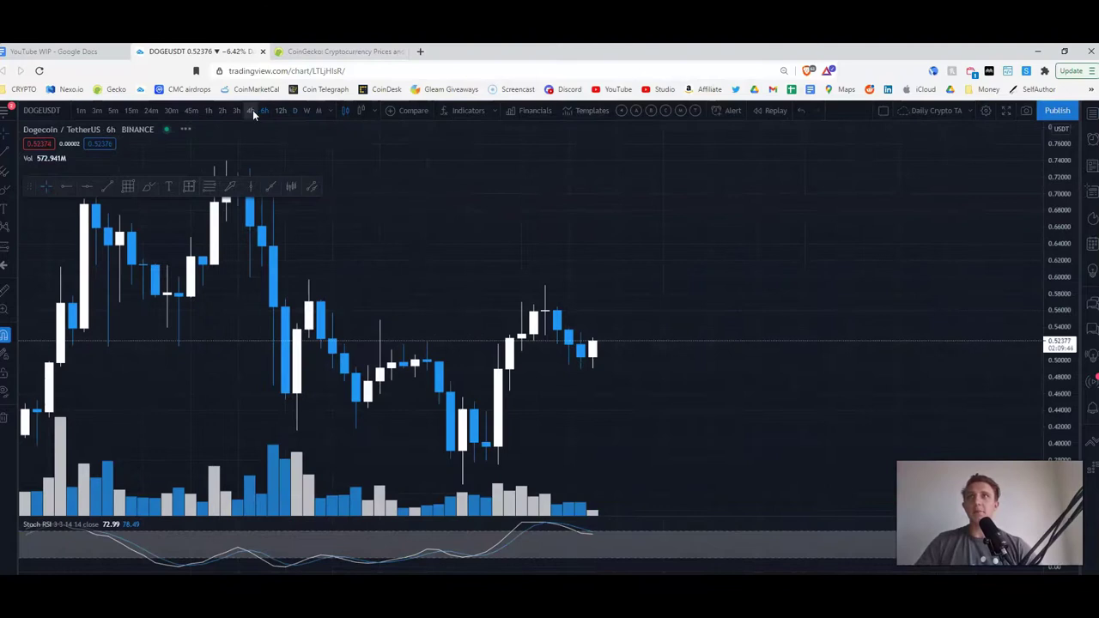
pyautogui.click(250, 110)
# Zoom and pan through Dogecoin's earlier price history, then bring the watchlist back.
pyautogui.scroll(-5, 355, 326)
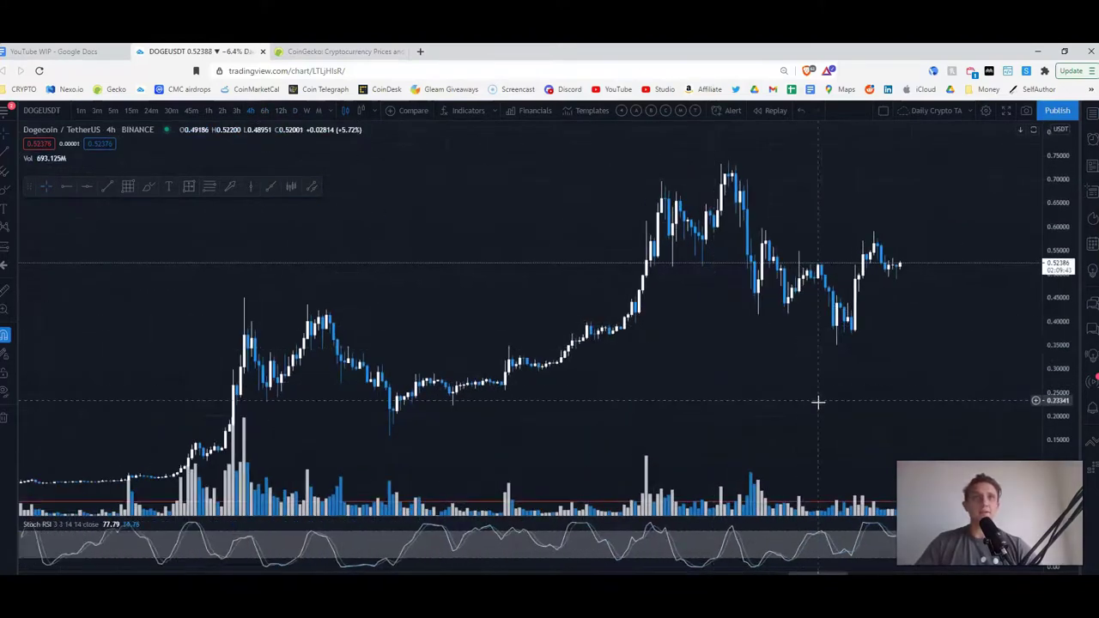
pyautogui.moveTo(817, 400); pyautogui.dragTo(571, 336)
pyautogui.scroll(2, 573, 337)
pyautogui.scroll(-1, 573, 337)
pyautogui.moveTo(785, 380); pyautogui.dragTo(562, 353)
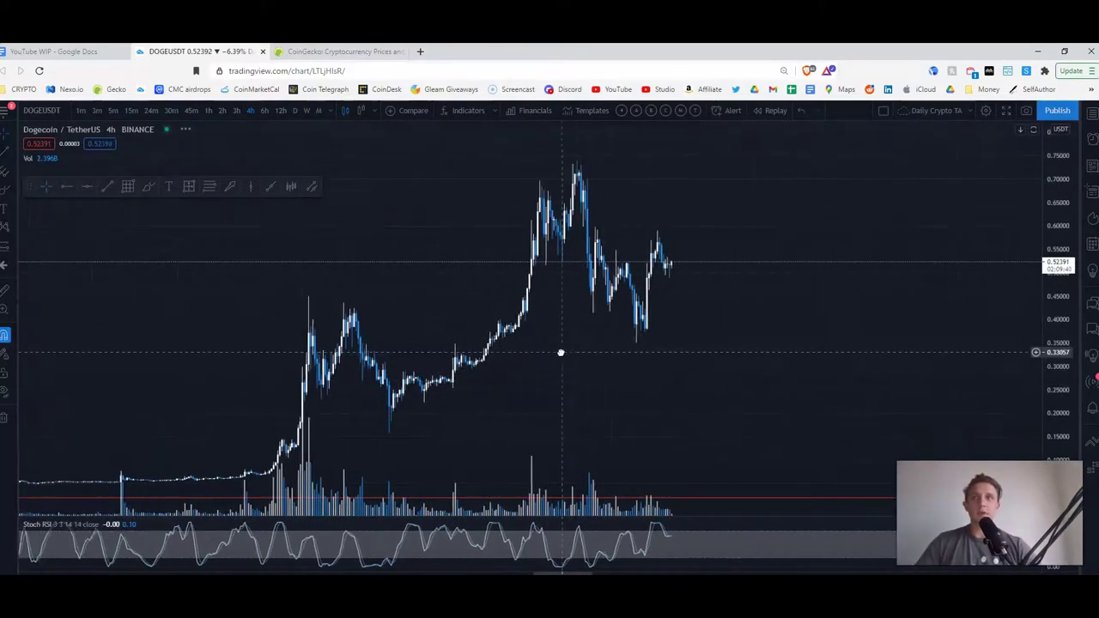
pyautogui.scroll(1, 513, 365)
pyautogui.scroll(1, 514, 365)
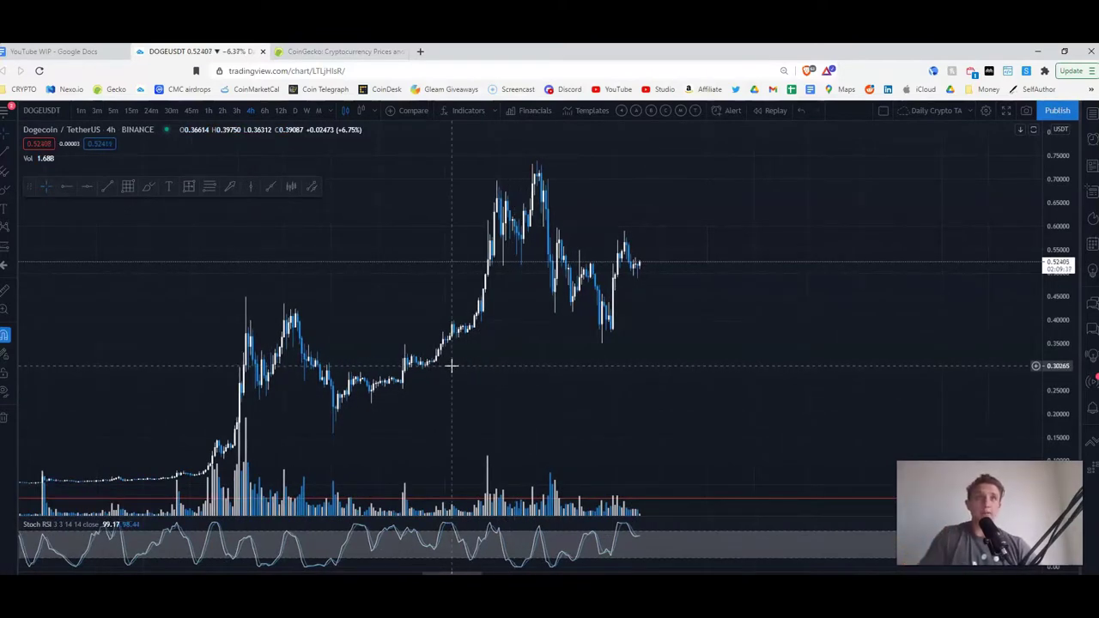
pyautogui.scroll(-1, 447, 402)
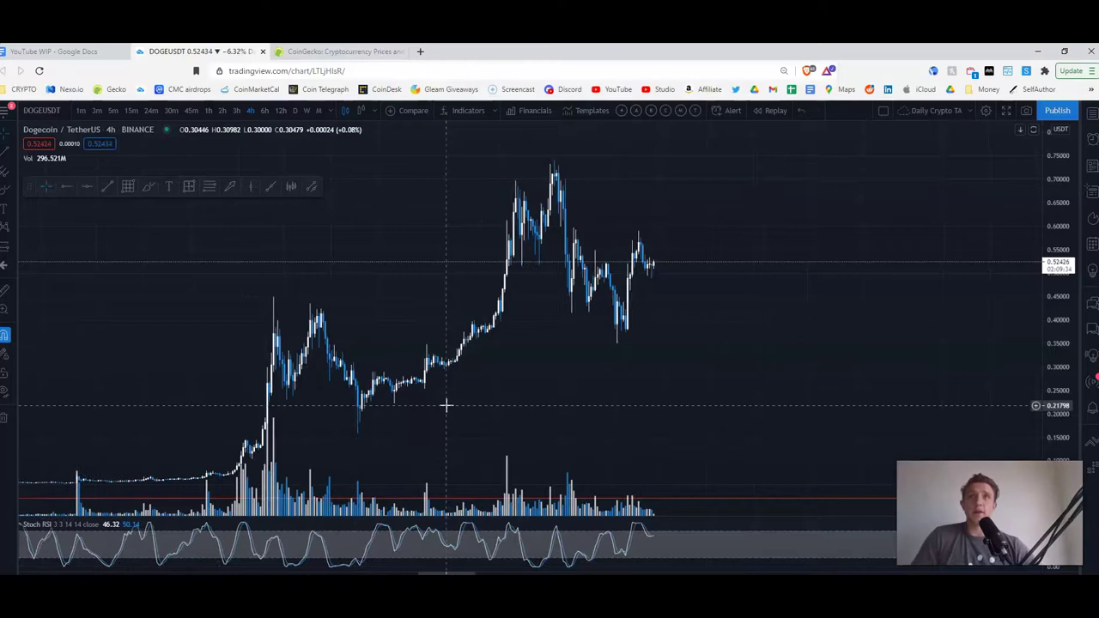
pyautogui.scroll(4, 446, 405)
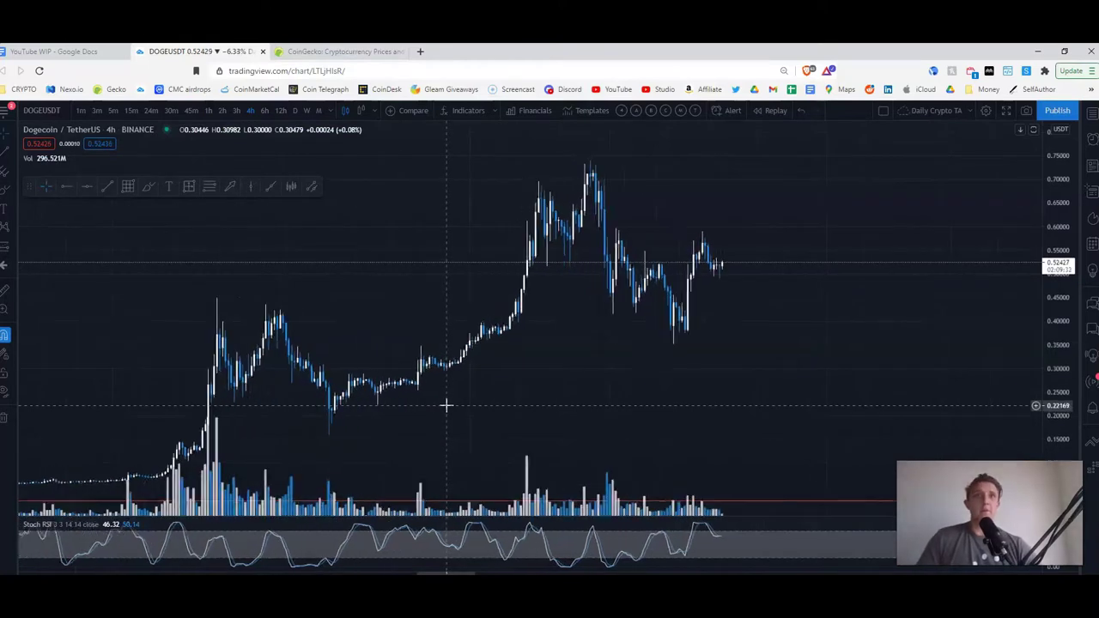
pyautogui.scroll(2, 446, 406)
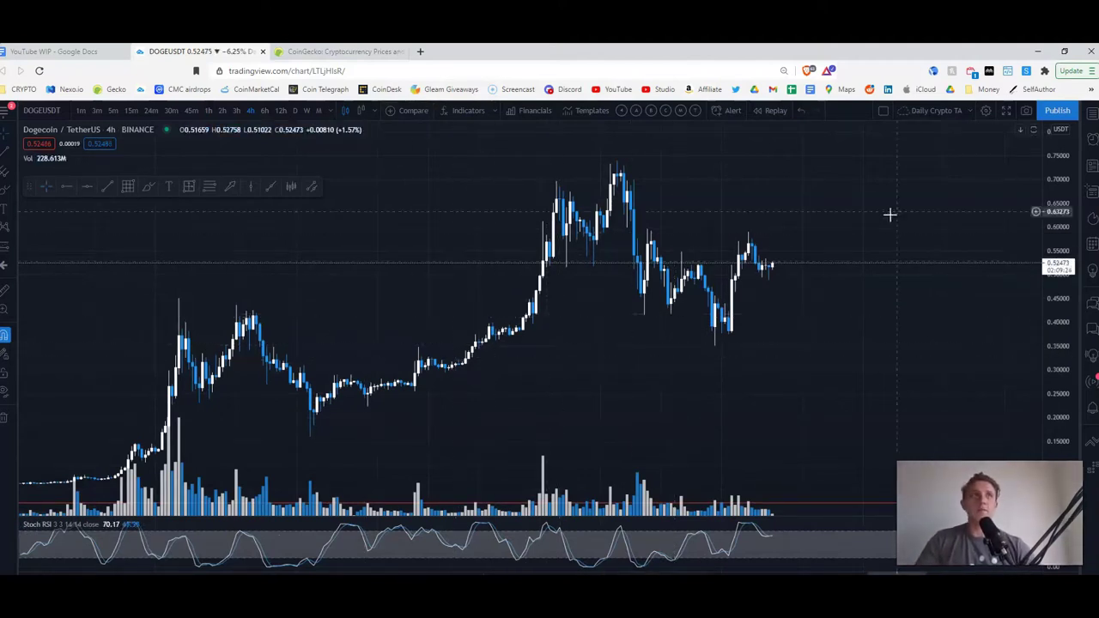
pyautogui.click(1092, 116)
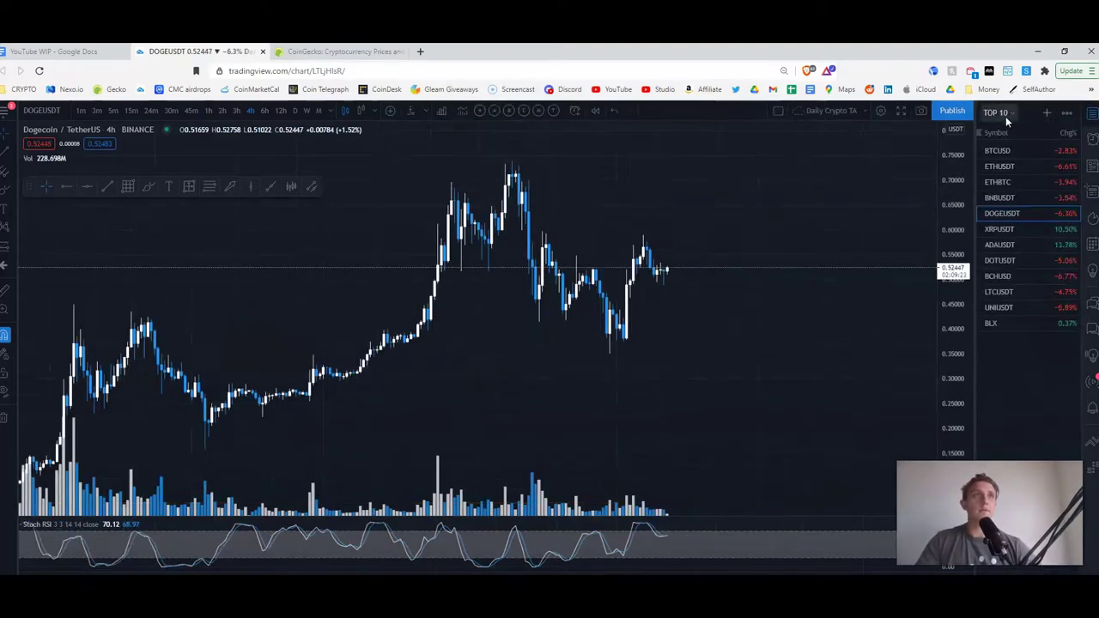
pyautogui.click(1005, 115)
# View TOTAL market cap from the MACRO list, then return to DOGEUSDT via TOP 10.
pyautogui.click(1003, 196)
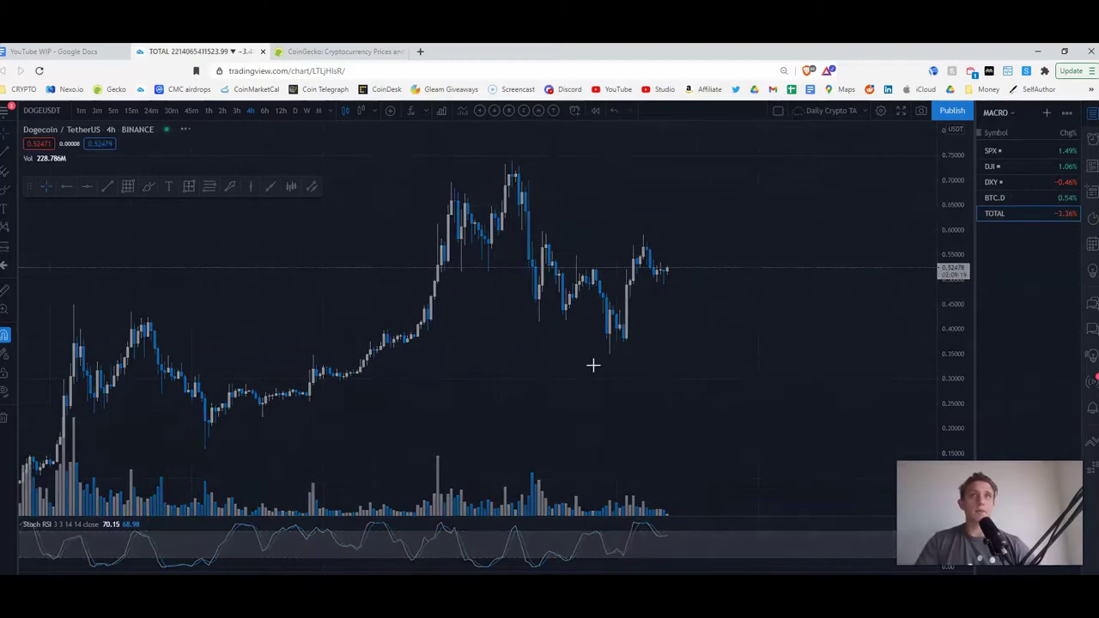
pyautogui.click(294, 110)
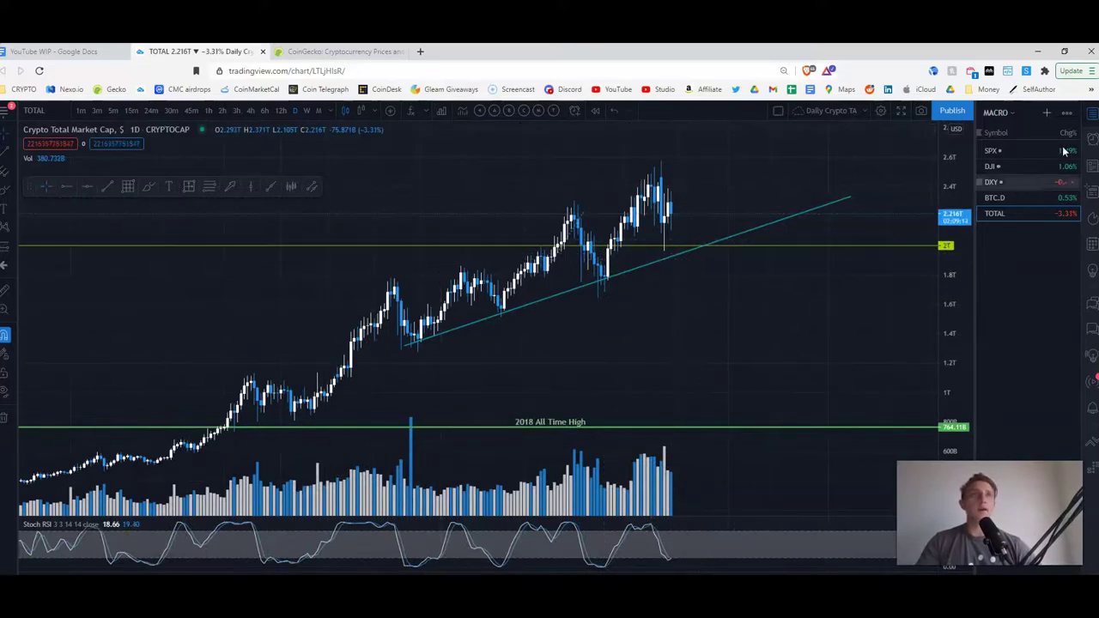
pyautogui.click(1010, 111)
pyautogui.click(1003, 211)
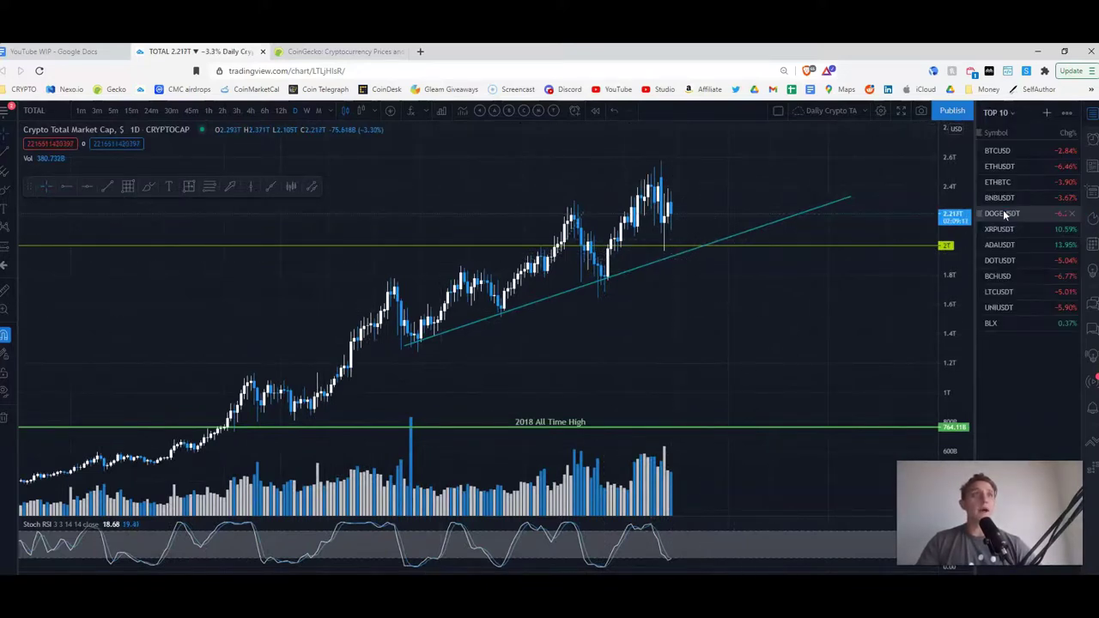
pyautogui.click(1000, 213)
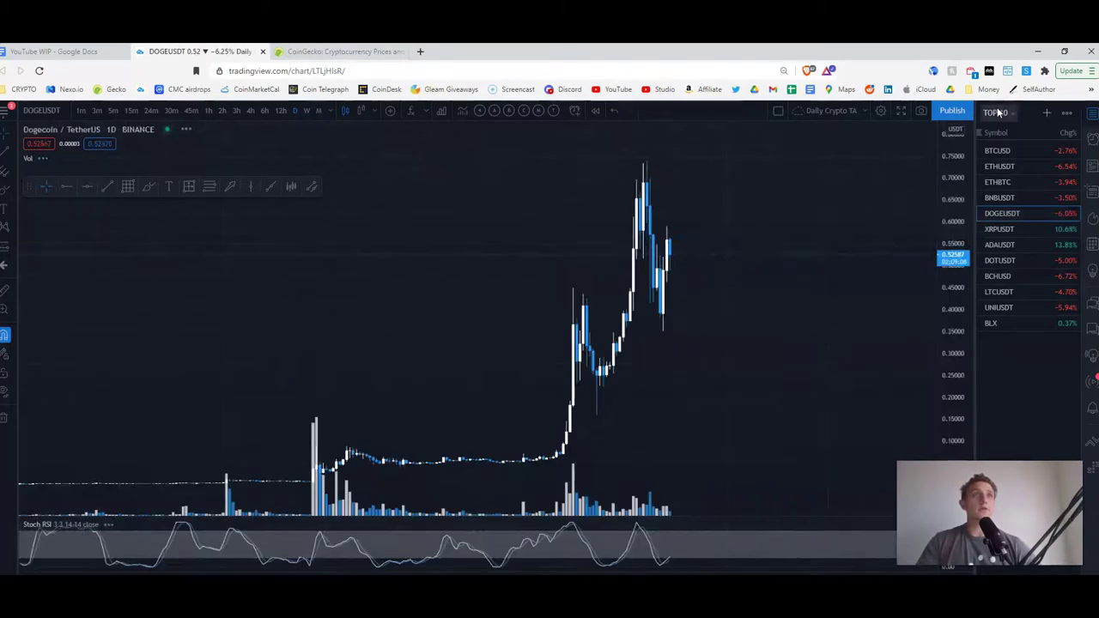
# Hide the watchlist and measure Dogecoin's drop from the peak to the recent low.
pyautogui.click(999, 112)
pyautogui.click(1091, 112)
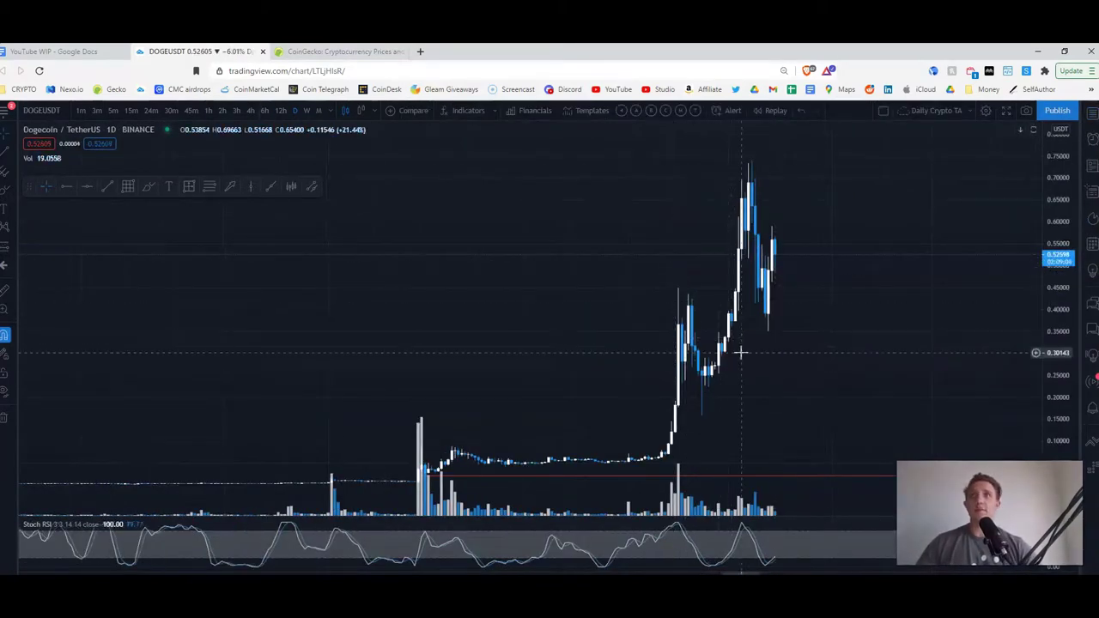
pyautogui.scroll(5, 741, 351)
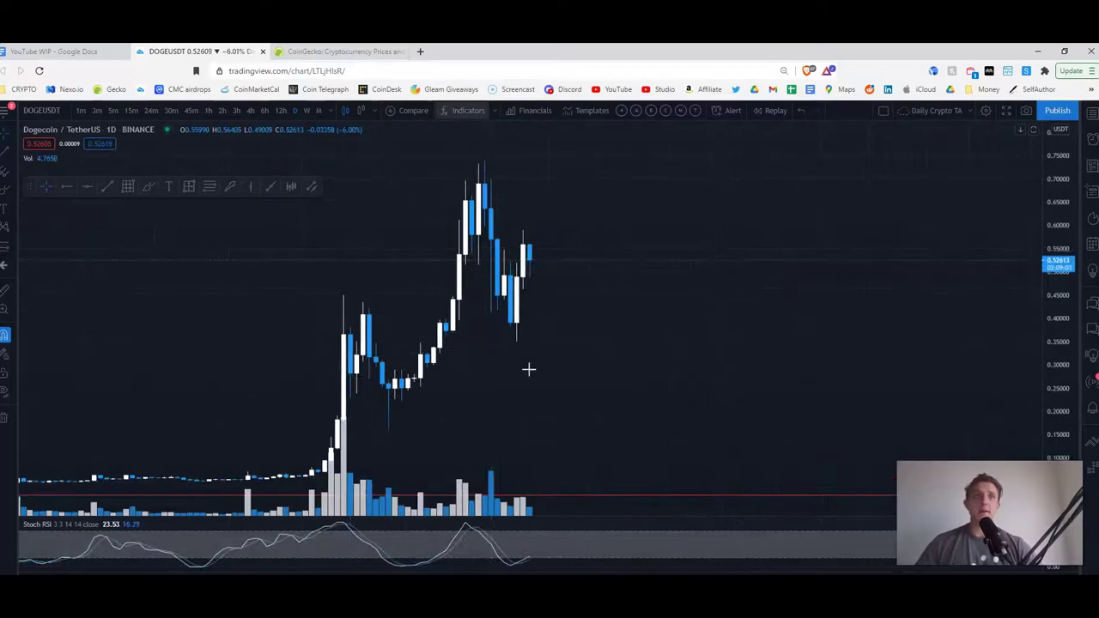
pyautogui.keyDown('shift'); pyautogui.click(485, 166); pyautogui.keyUp('shift')
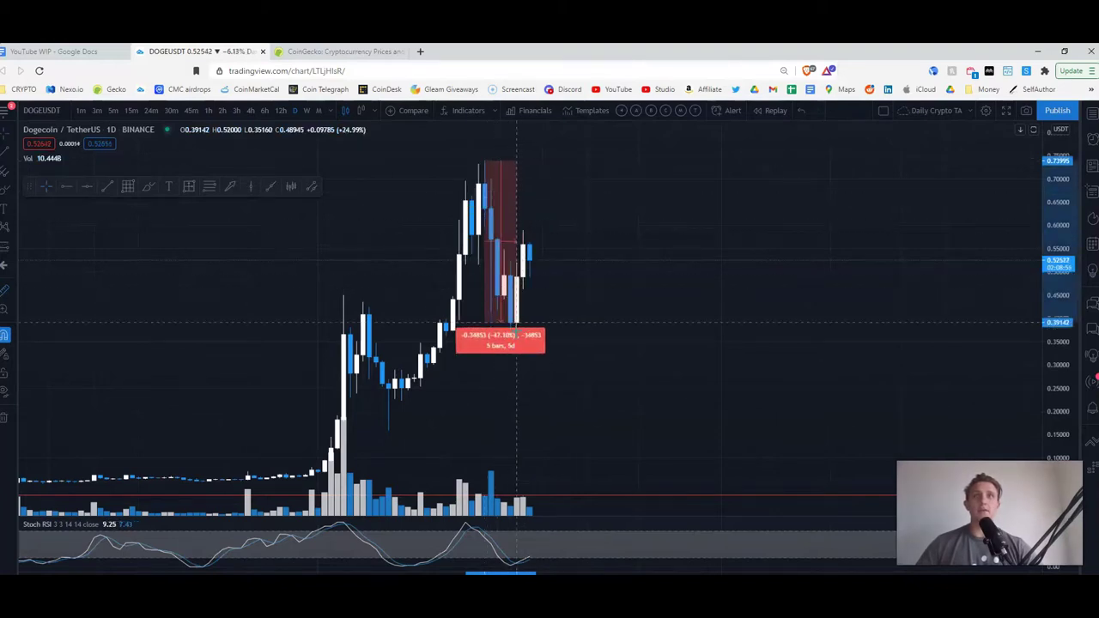
pyautogui.click(518, 341)
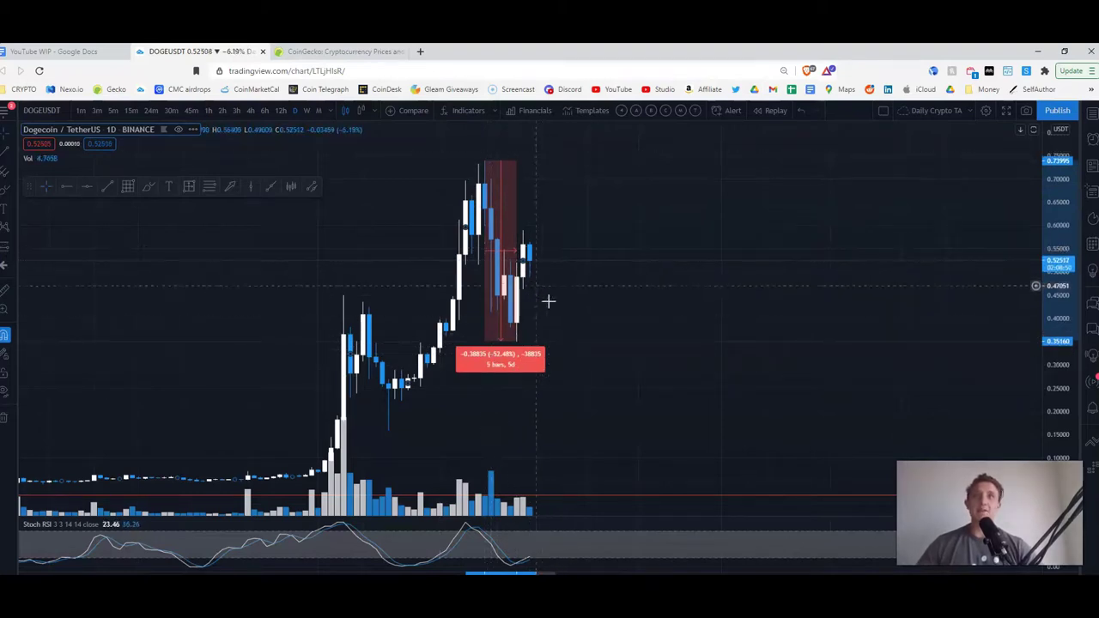
pyautogui.click(584, 316)
# Switch to 4-hour candles and zoom so the rally, 0.74 peak and pullback fill the view.
pyautogui.click(251, 110)
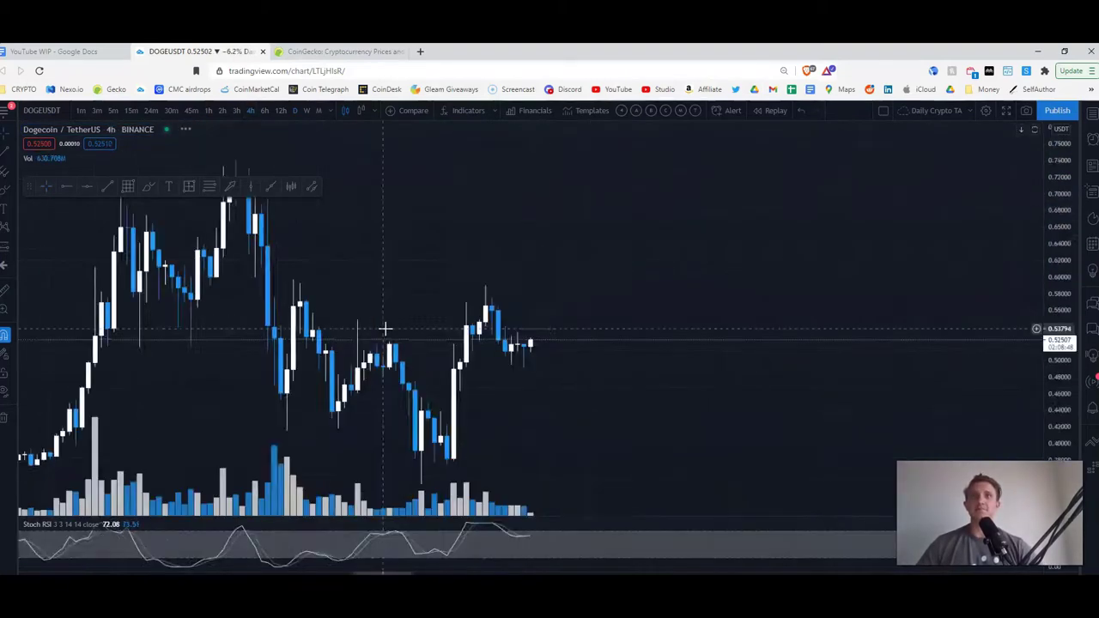
pyautogui.moveTo(795, 356); pyautogui.dragTo(549, 360)
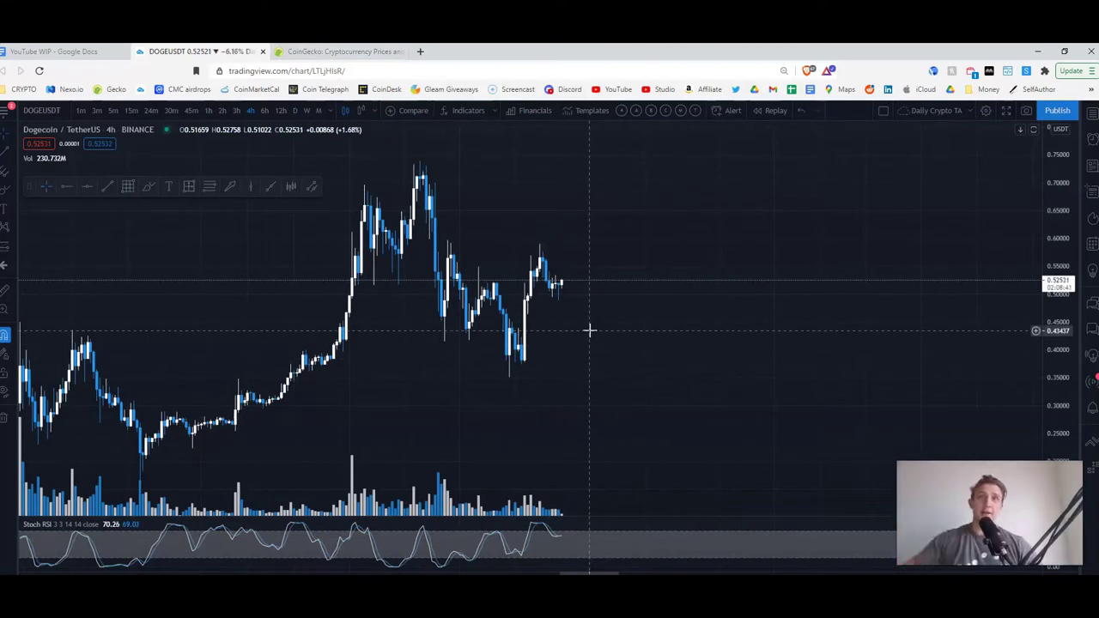
pyautogui.scroll(-1, 378, 372)
pyautogui.scroll(-2, 378, 373)
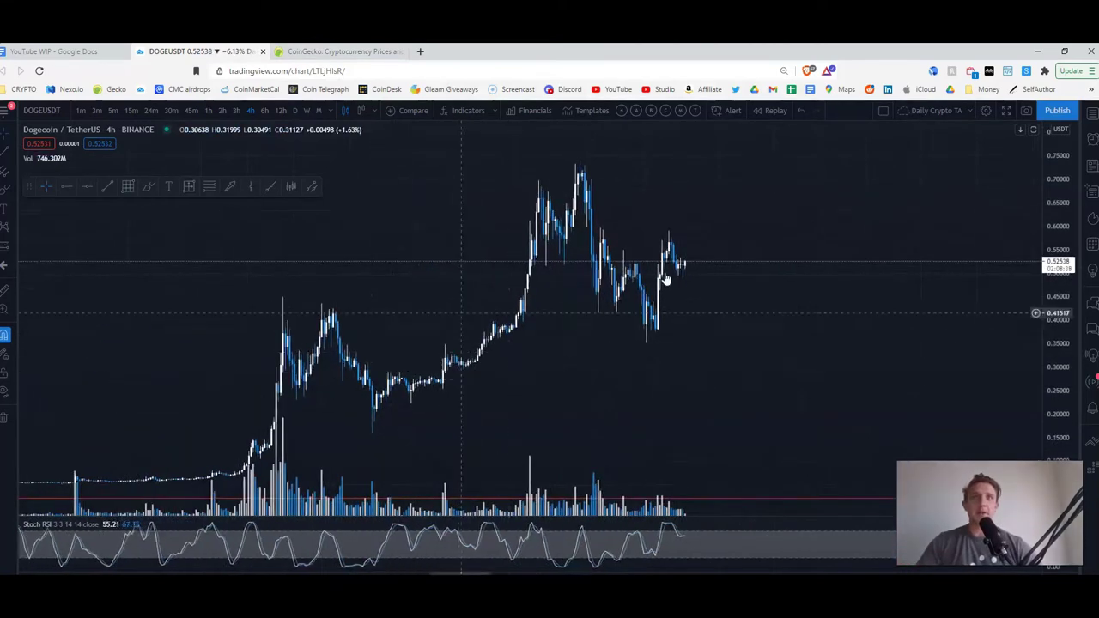
pyautogui.scroll(1, 377, 314)
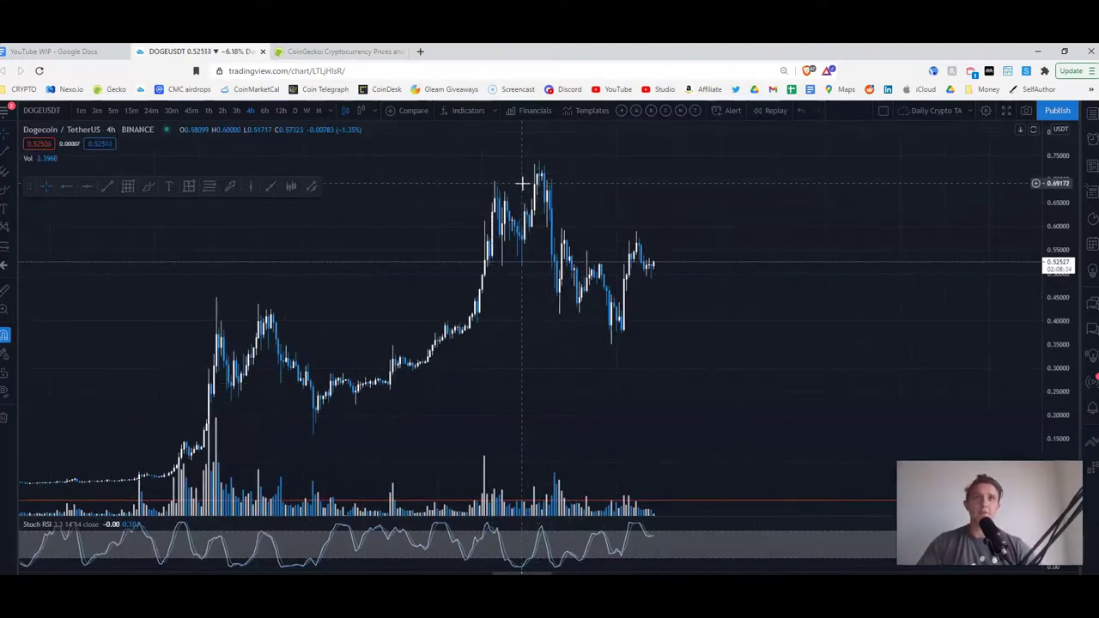
pyautogui.scroll(2, 539, 290)
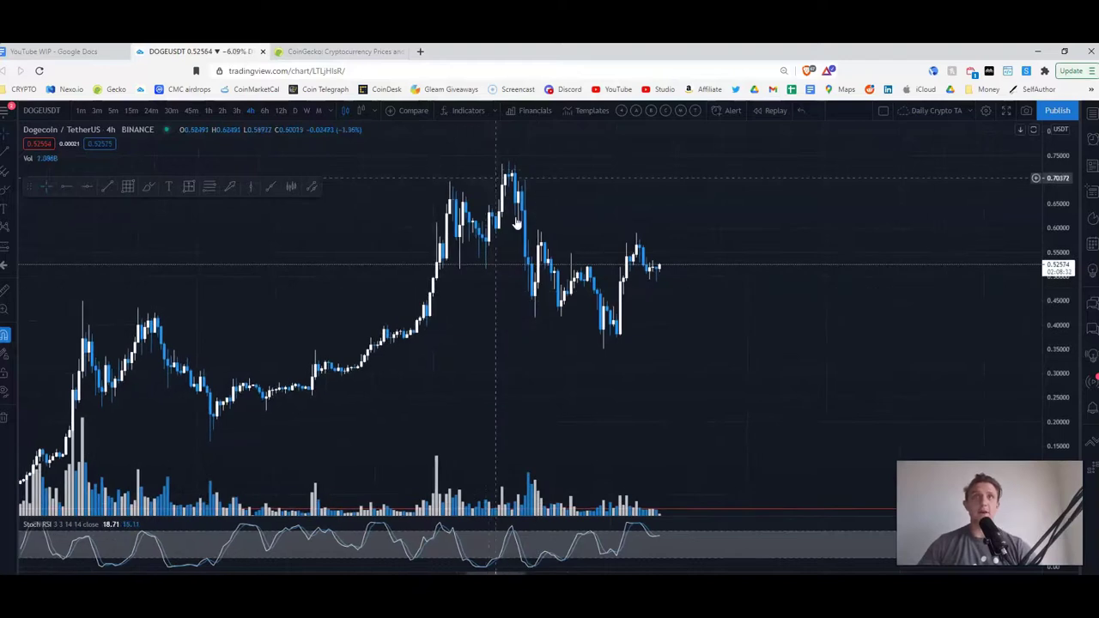
pyautogui.scroll(-1, 523, 353)
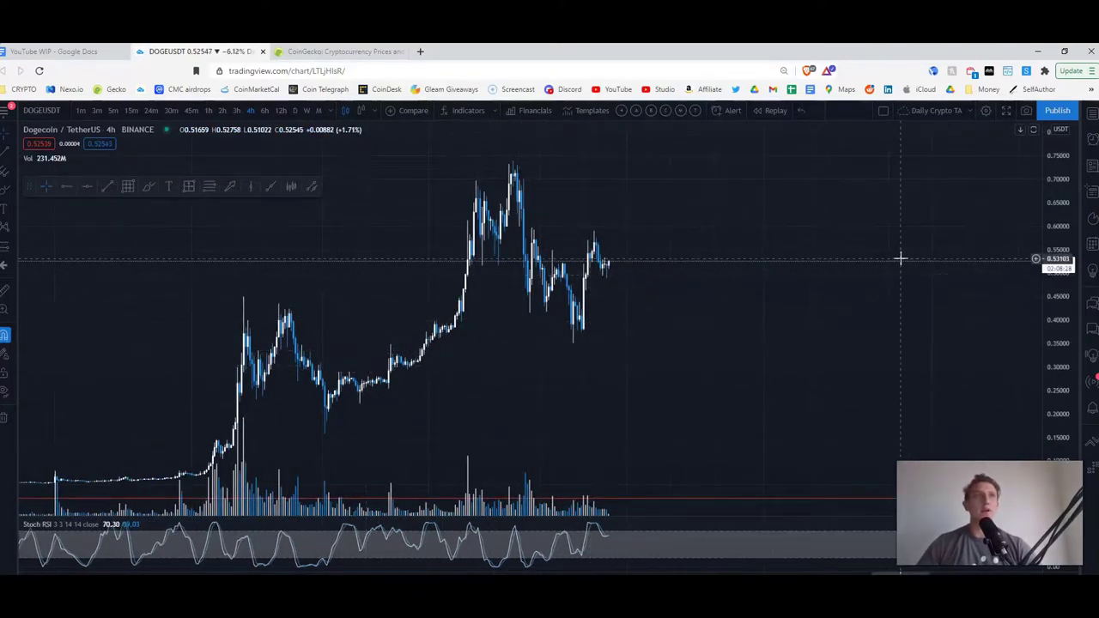
pyautogui.scroll(1, 615, 344)
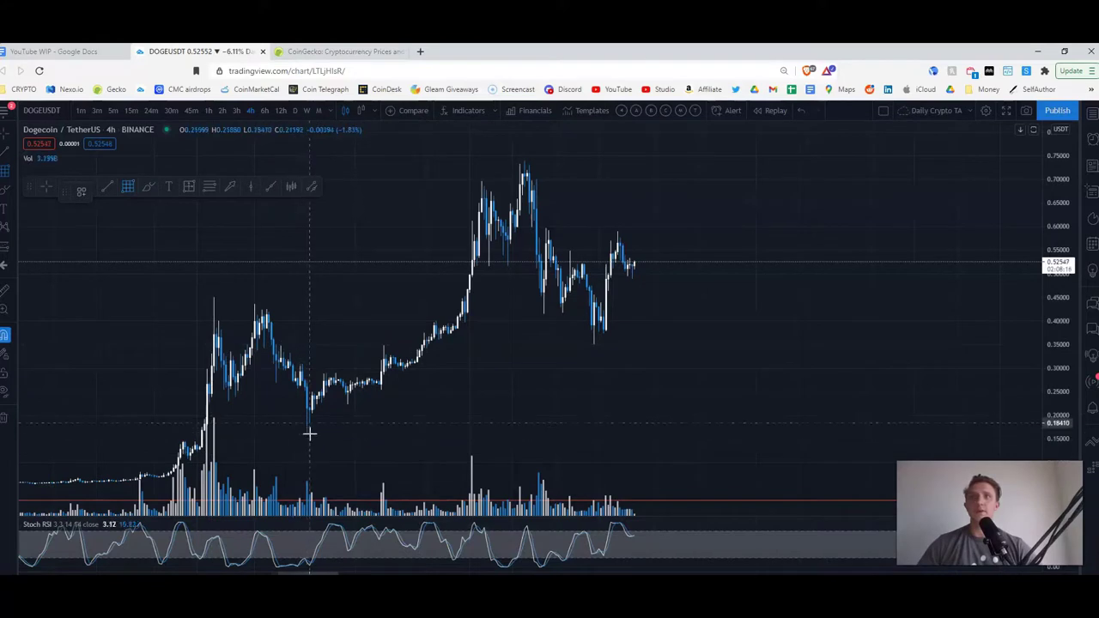
# Draw a Fibonacci retracement from the pullback low to the 0.74 peak, showing its 0.5 level.
pyautogui.click(436, 337)
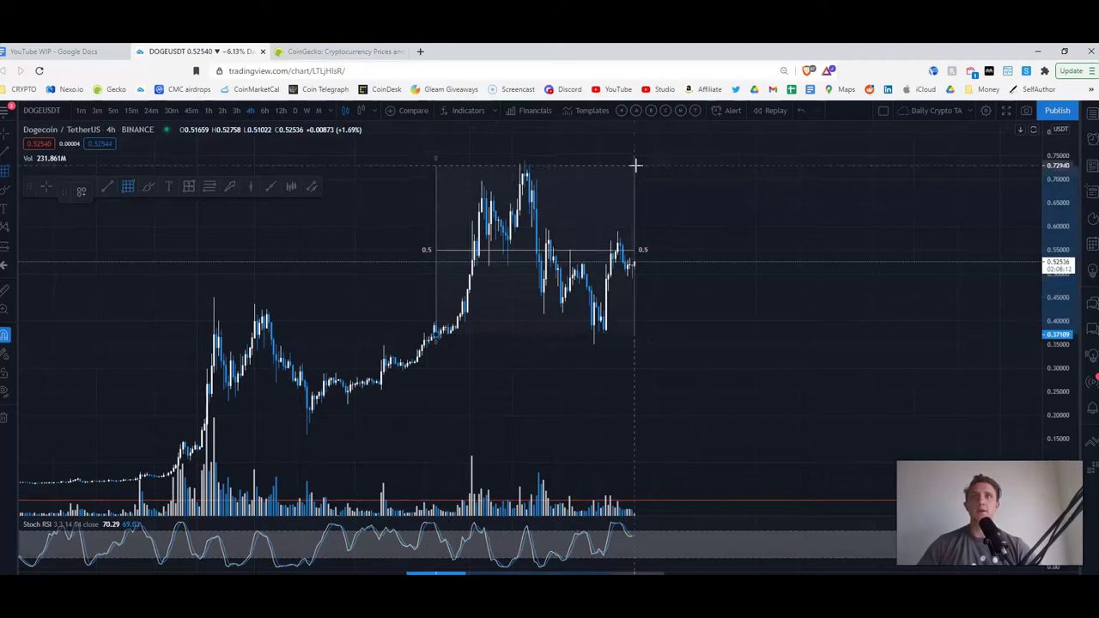
pyautogui.click(725, 160)
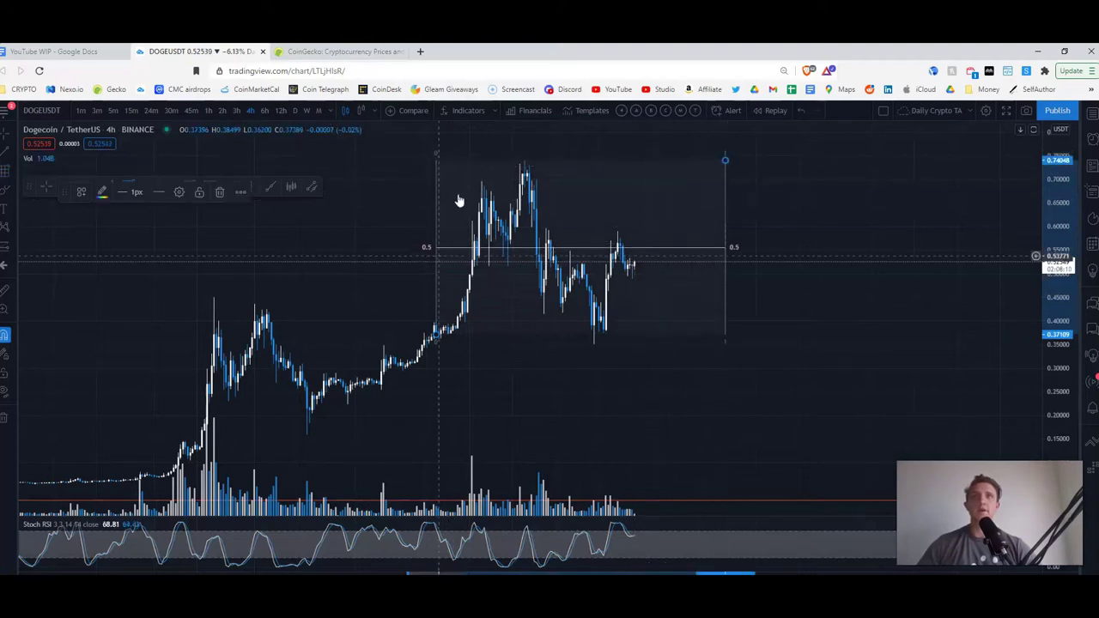
pyautogui.click(1090, 116)
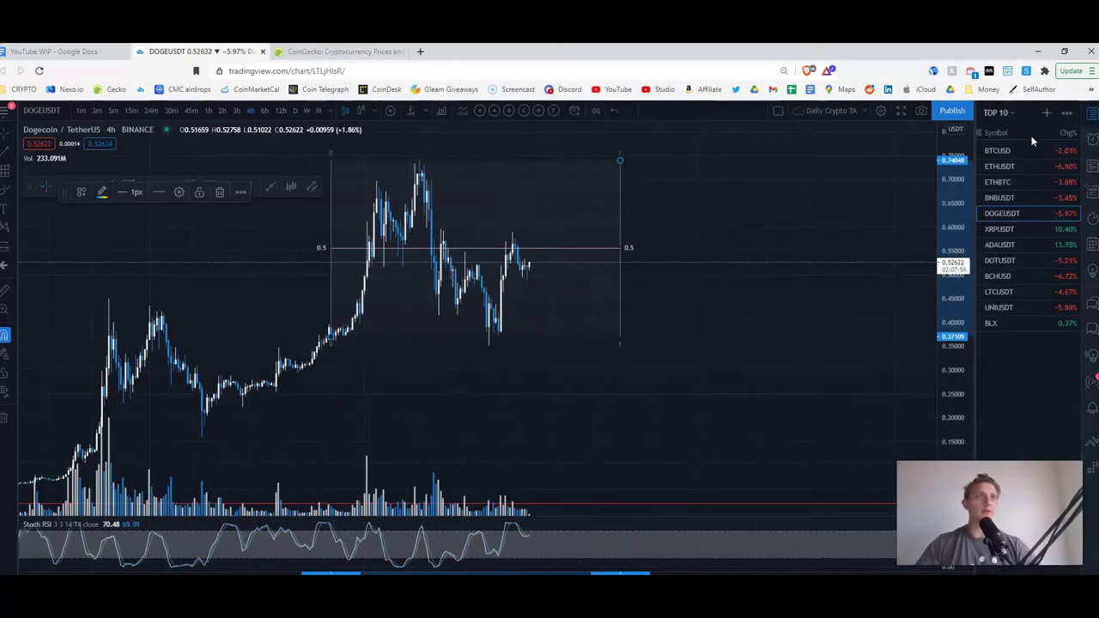
pyautogui.click(1090, 116)
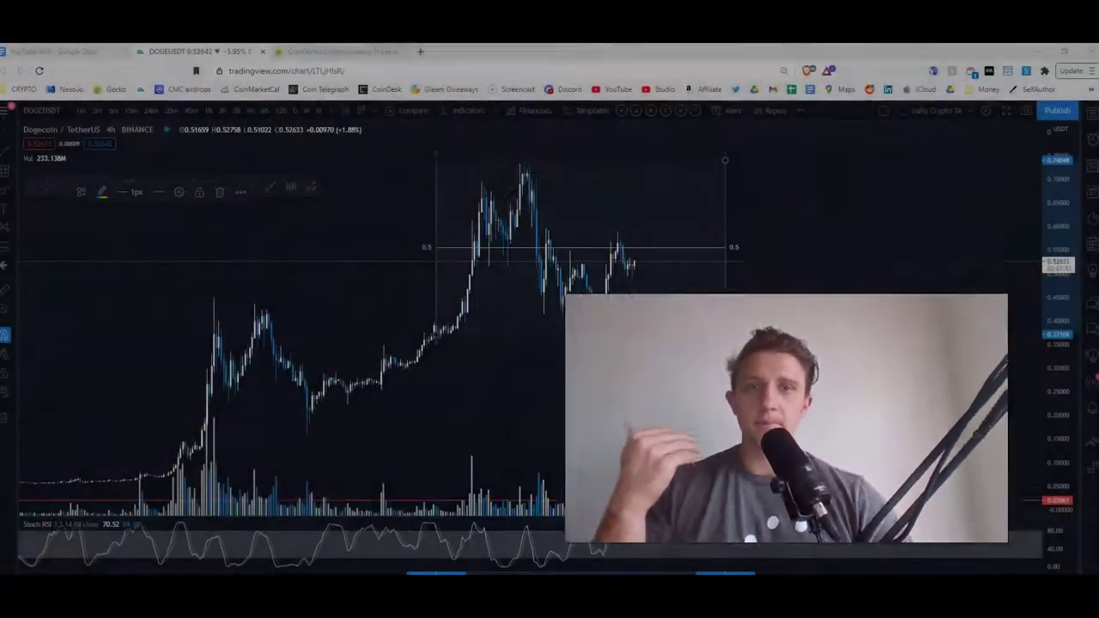
pyautogui.scroll(1, 473, 346)
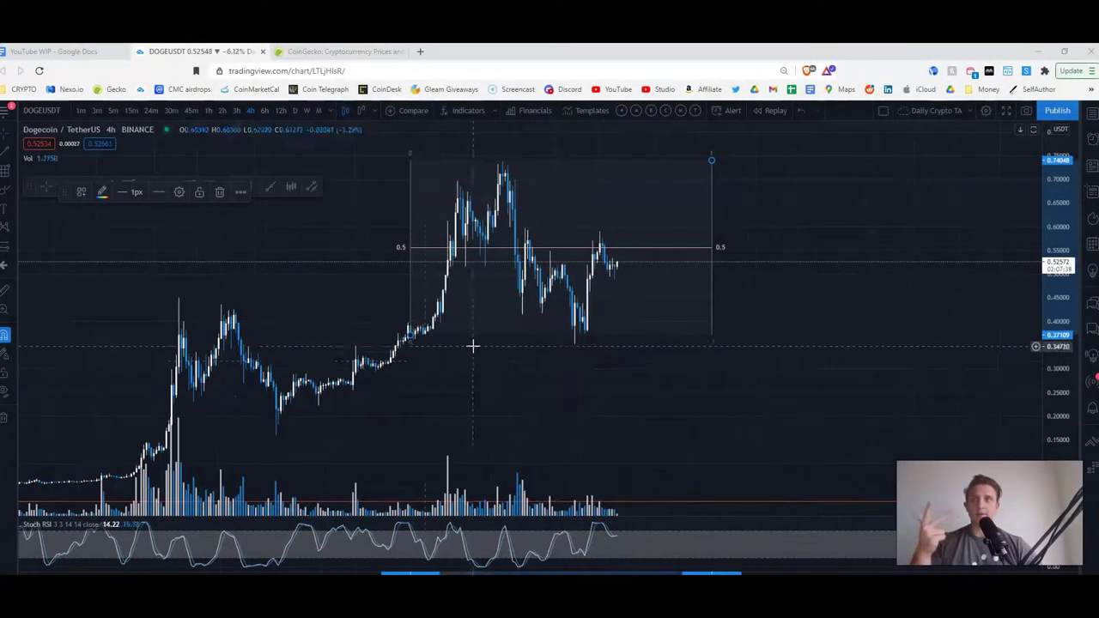
pyautogui.scroll(-1, 498, 437)
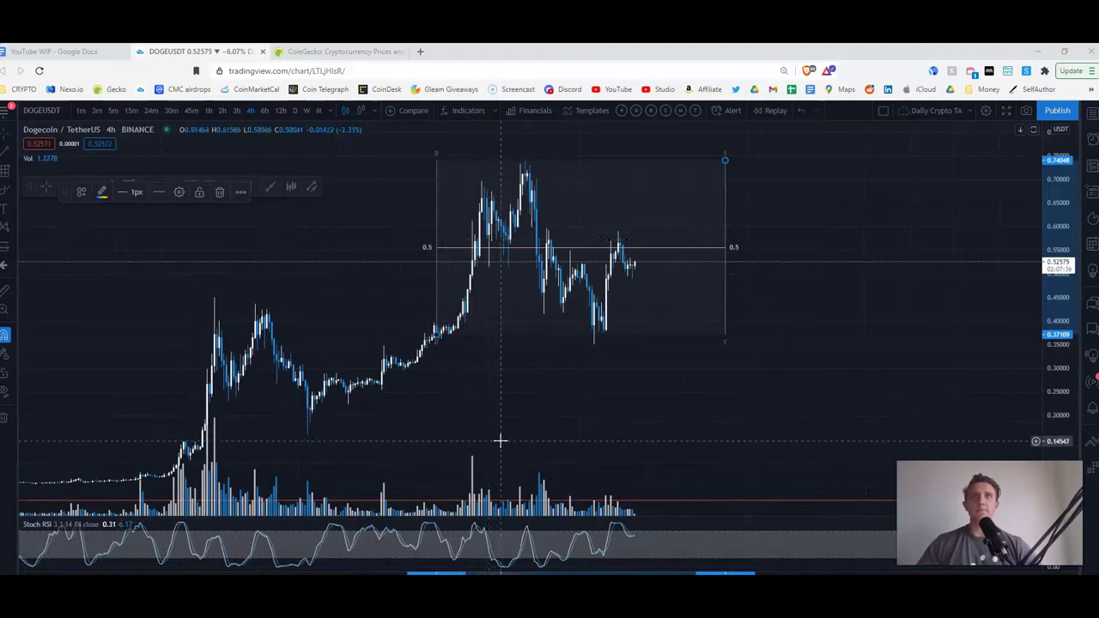
# Select the Horizontal Ray tool and zoom out to reveal earlier DOGE price history.
pyautogui.click(14, 160)
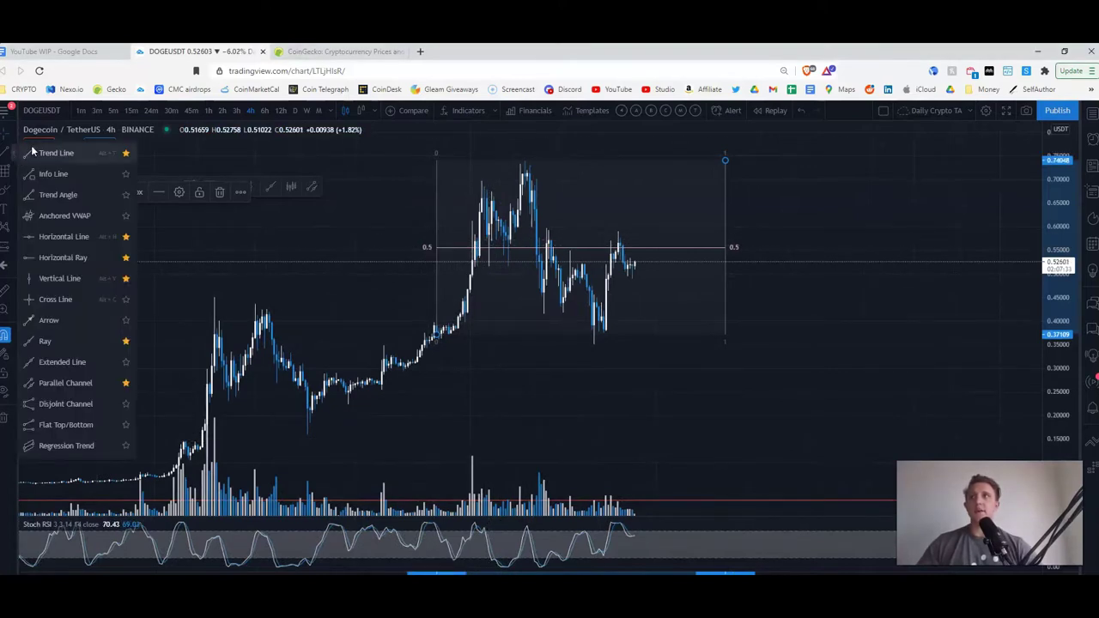
pyautogui.click(41, 256)
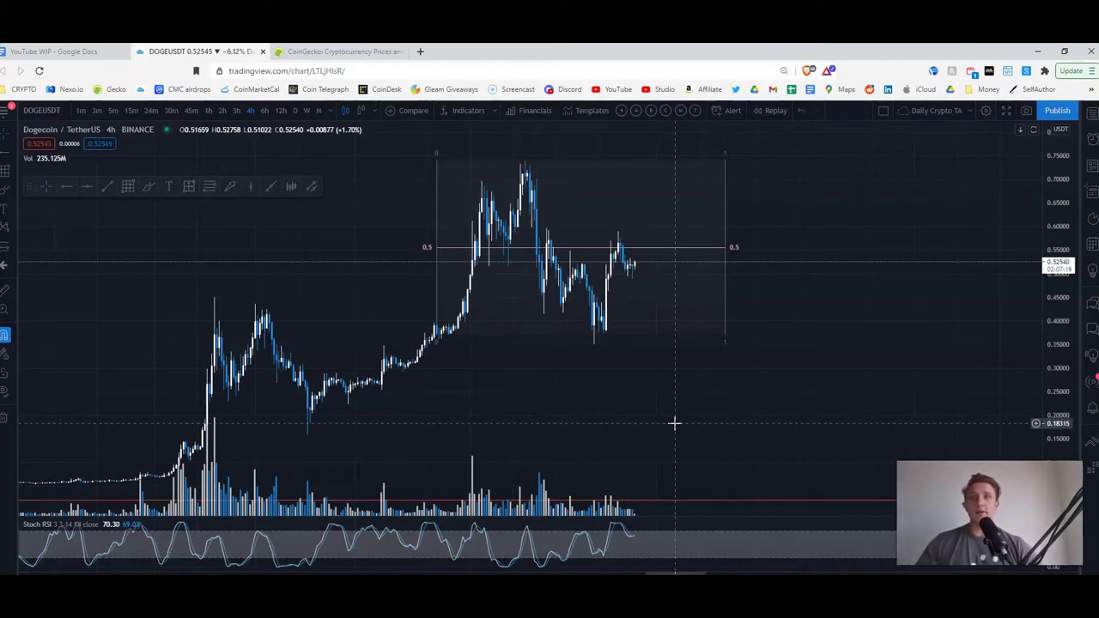
pyautogui.scroll(-2, 612, 397)
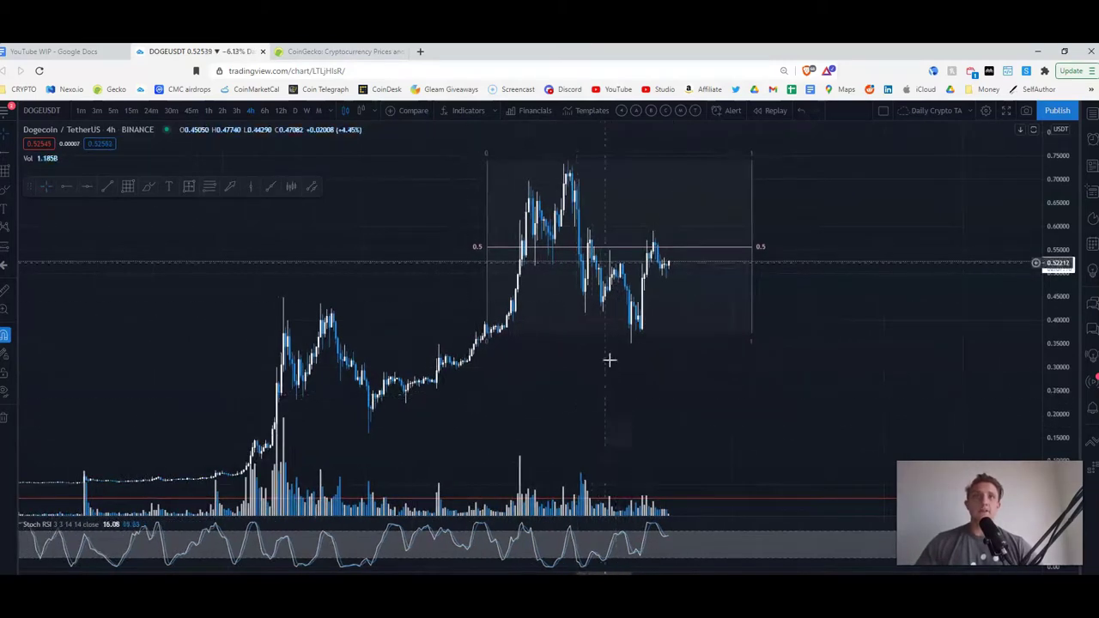
pyautogui.scroll(5, 623, 386)
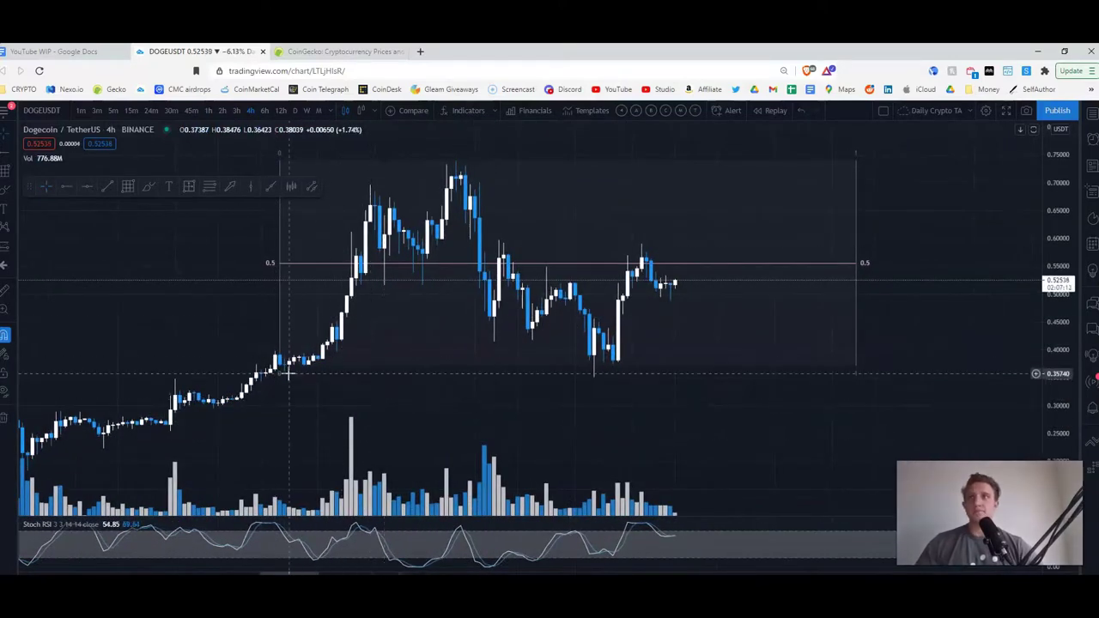
pyautogui.scroll(-3, 249, 378)
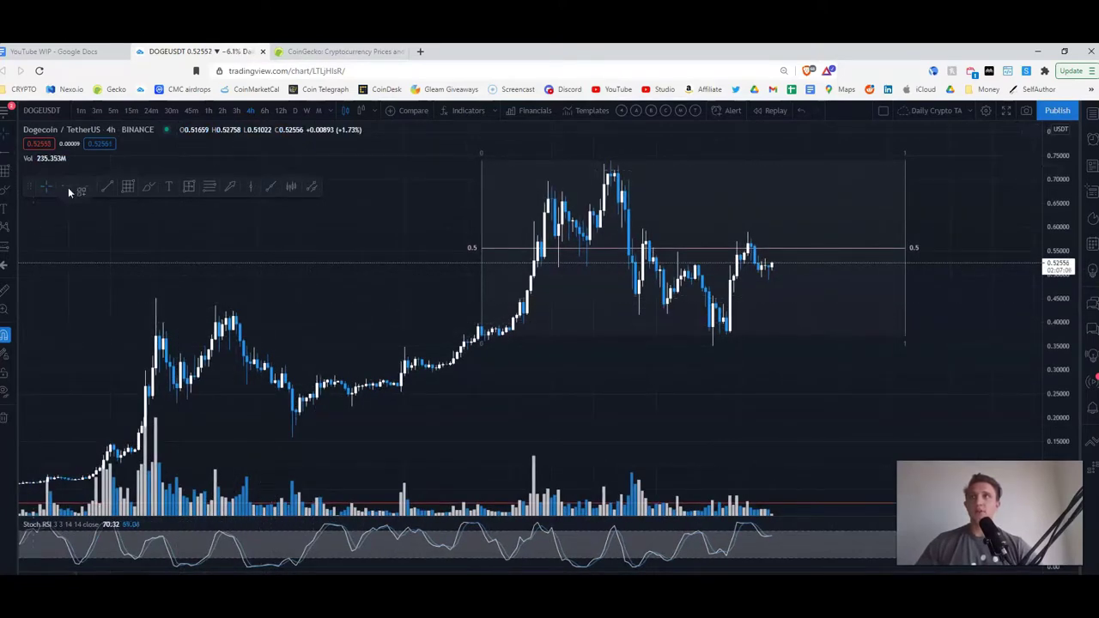
# Place a horizontal ray at the 0.45 earlier high and deselect it.
pyautogui.click(156, 298)
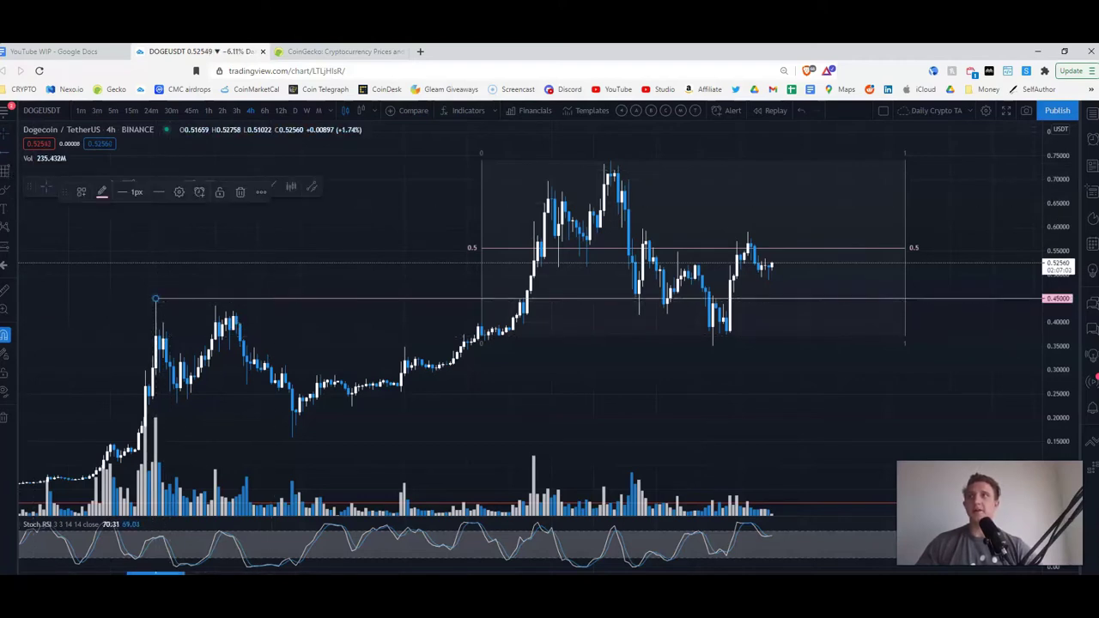
pyautogui.click(4, 134)
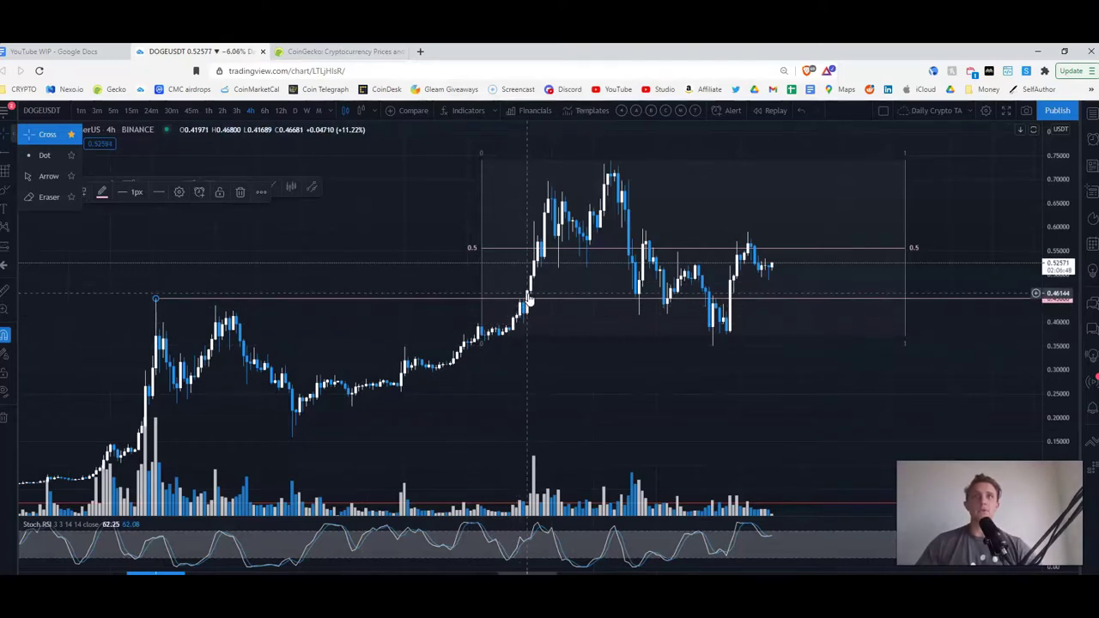
pyautogui.click(528, 320)
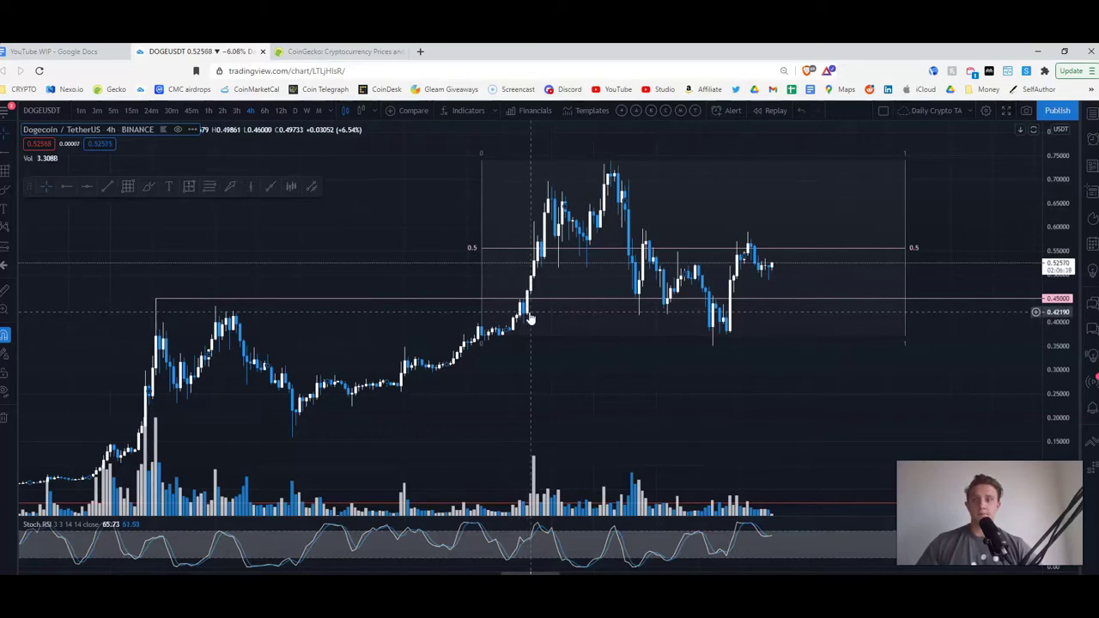
pyautogui.keyDown('shift'); pyautogui.click(530, 322); pyautogui.keyUp('shift')
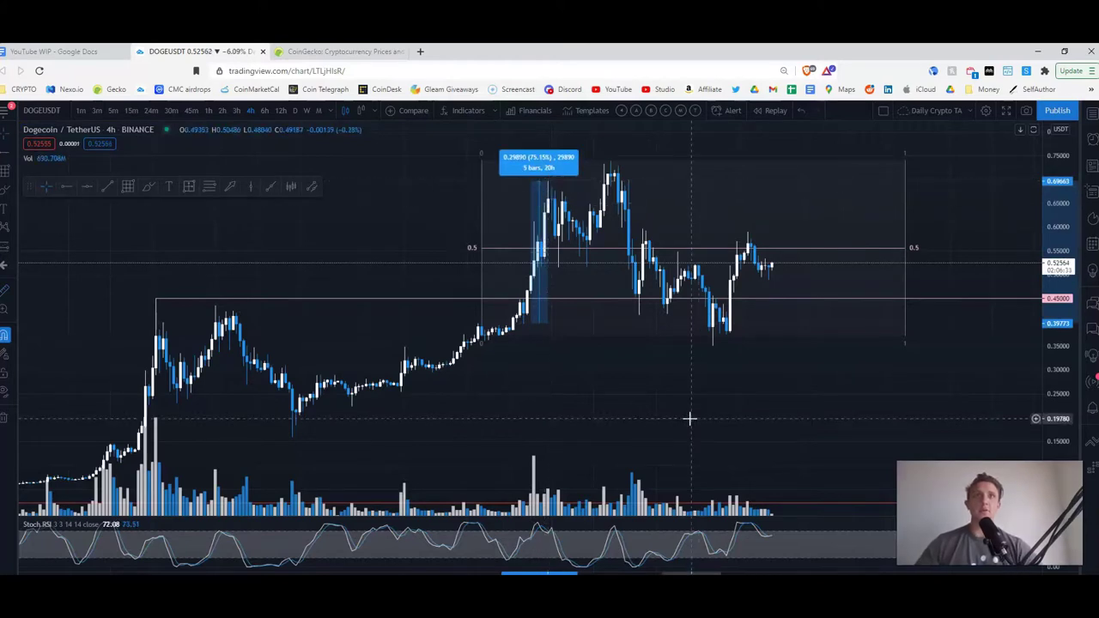
pyautogui.click(669, 394)
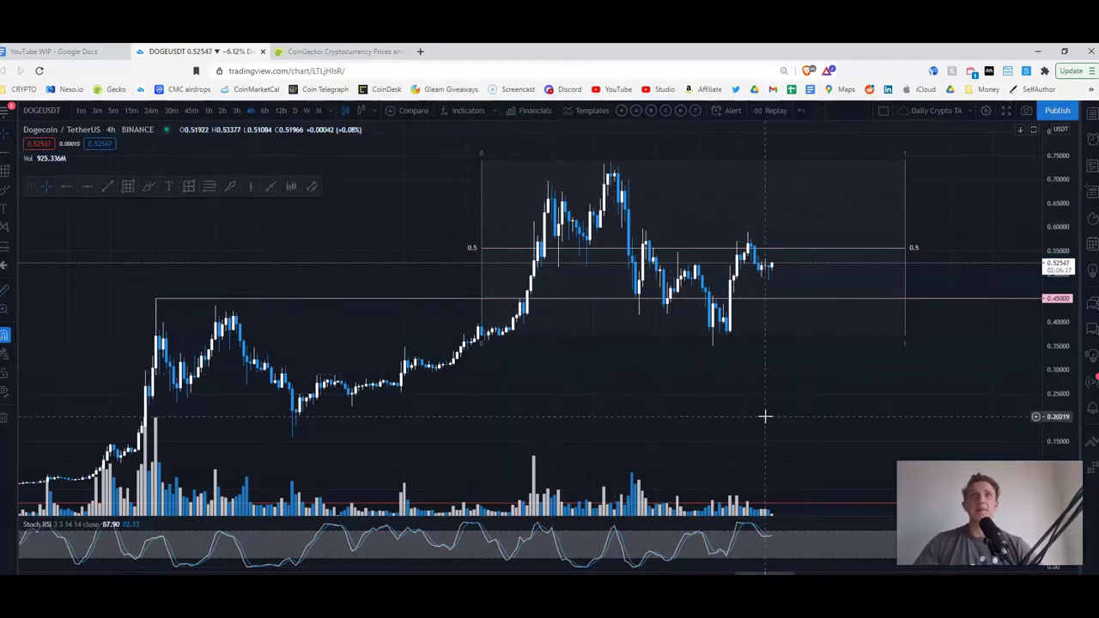
pyautogui.scroll(2, 686, 407)
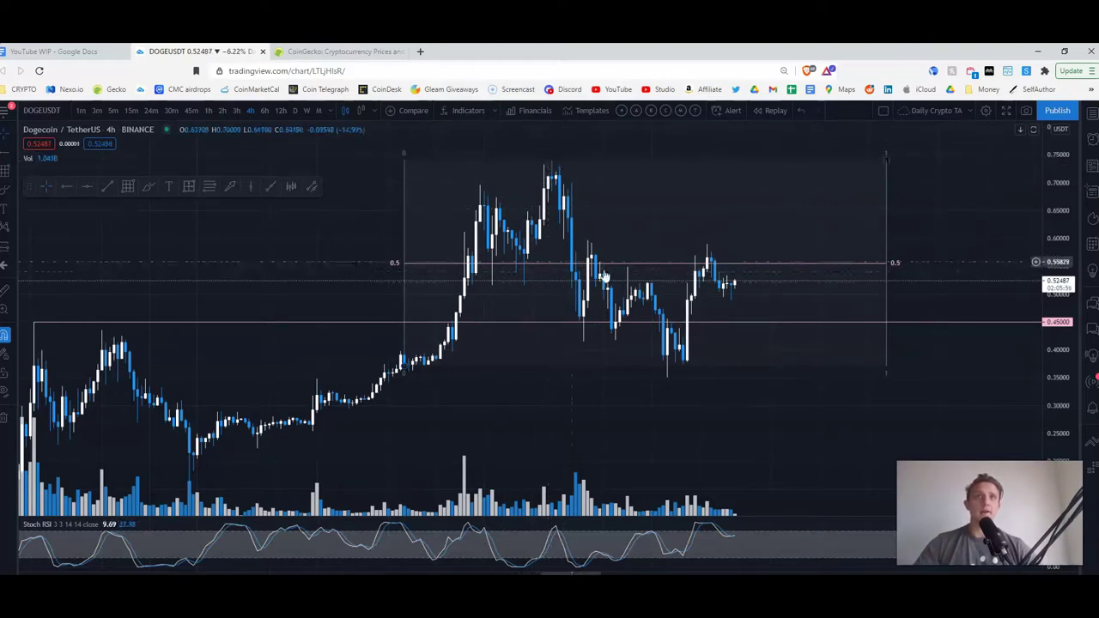
pyautogui.scroll(3, 609, 346)
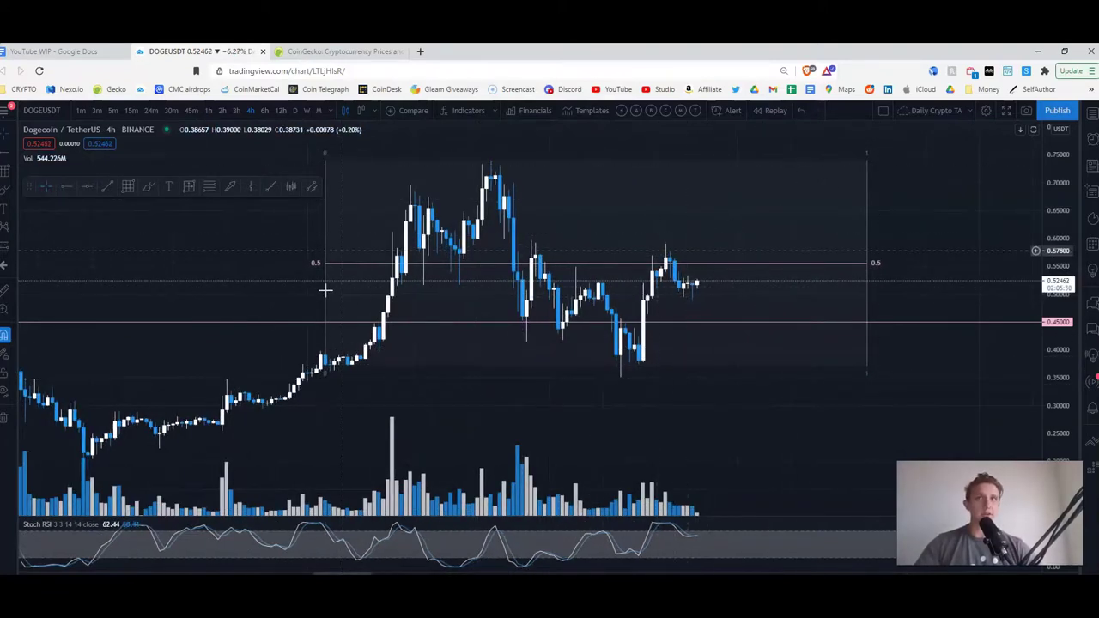
pyautogui.scroll(-3, 484, 350)
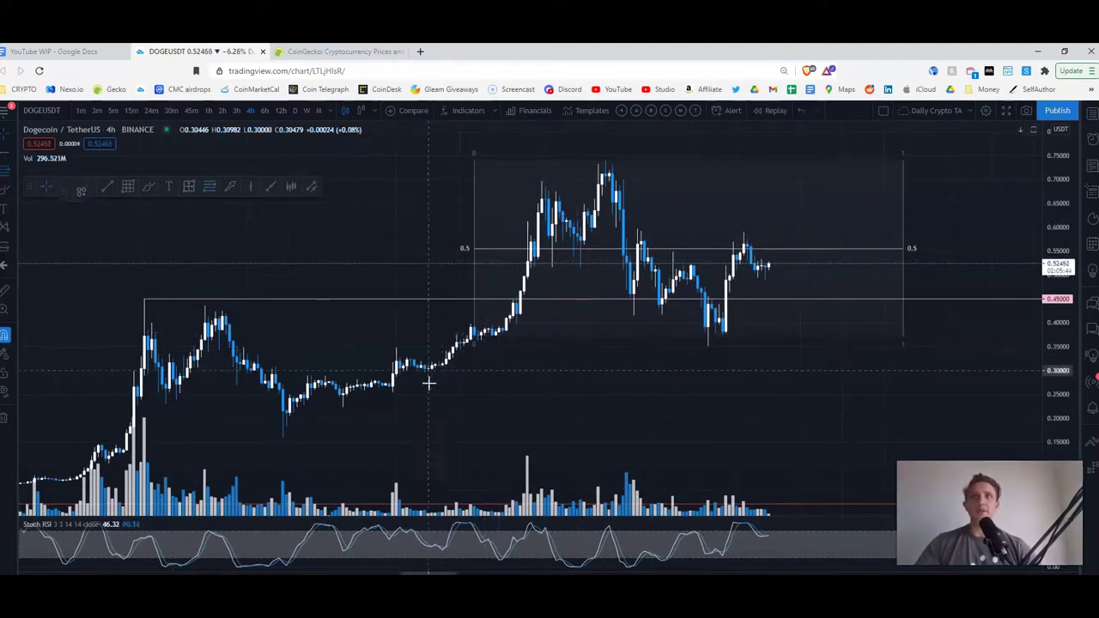
pyautogui.click(477, 340)
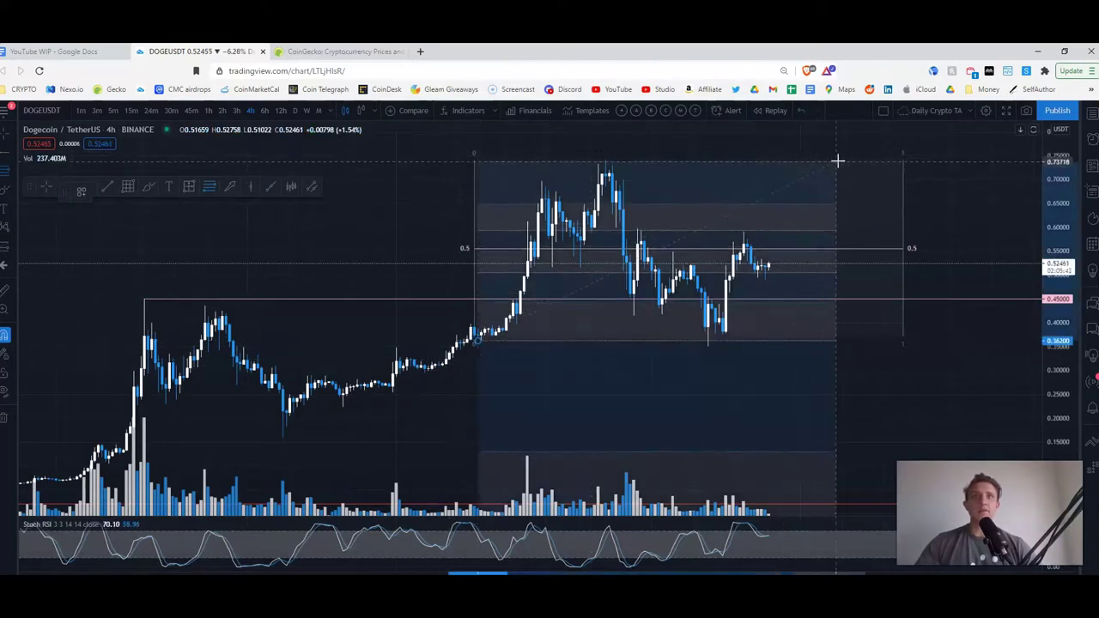
pyautogui.click(957, 163)
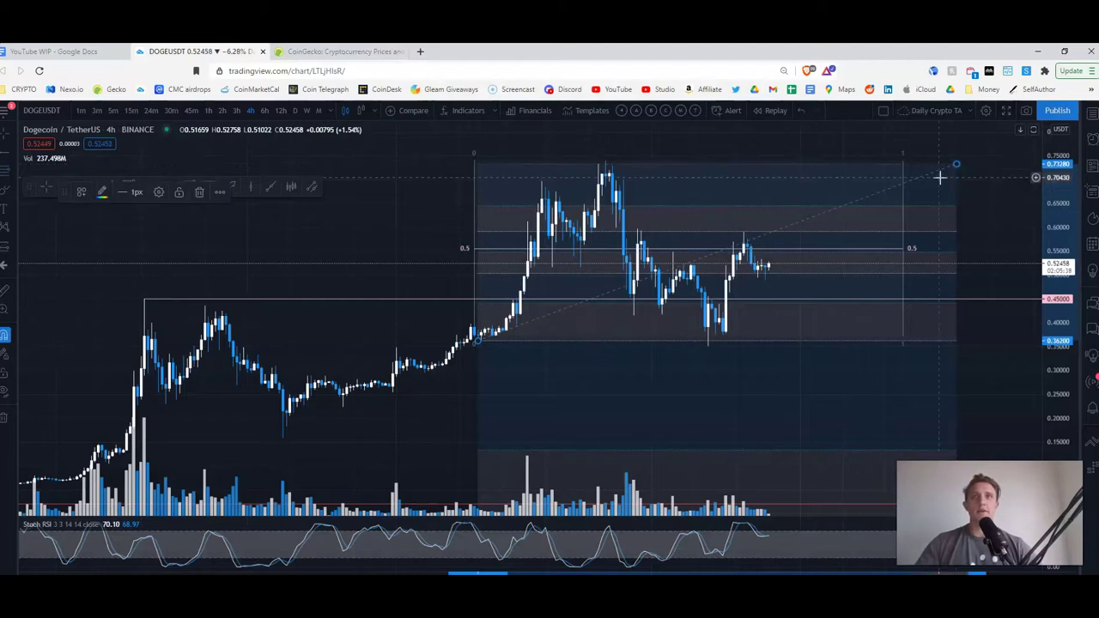
pyautogui.click(865, 221)
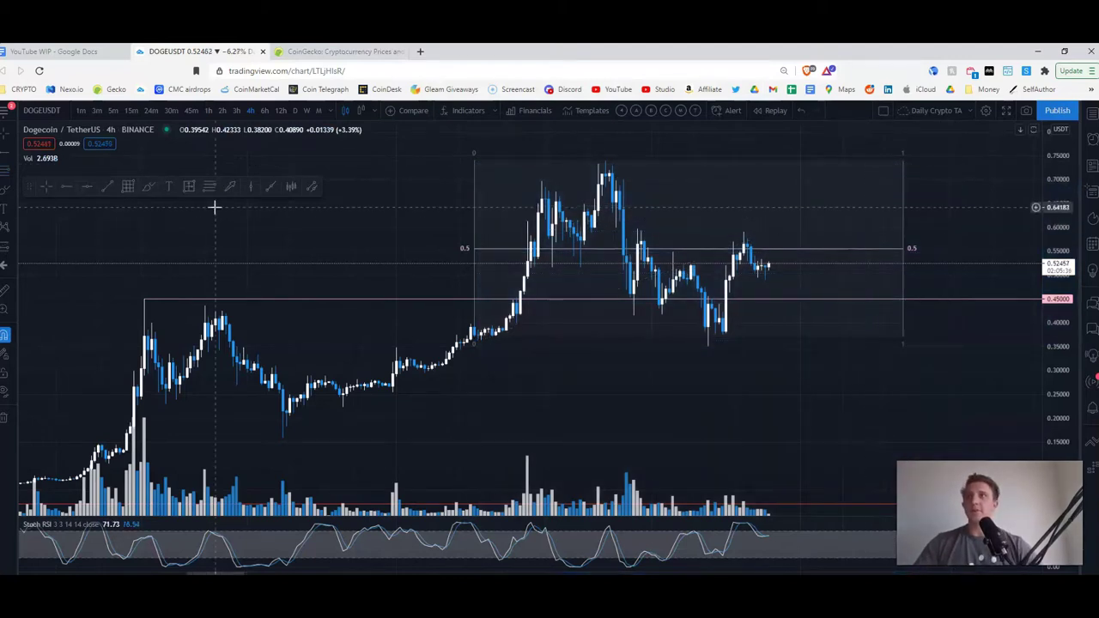
pyautogui.click(221, 311)
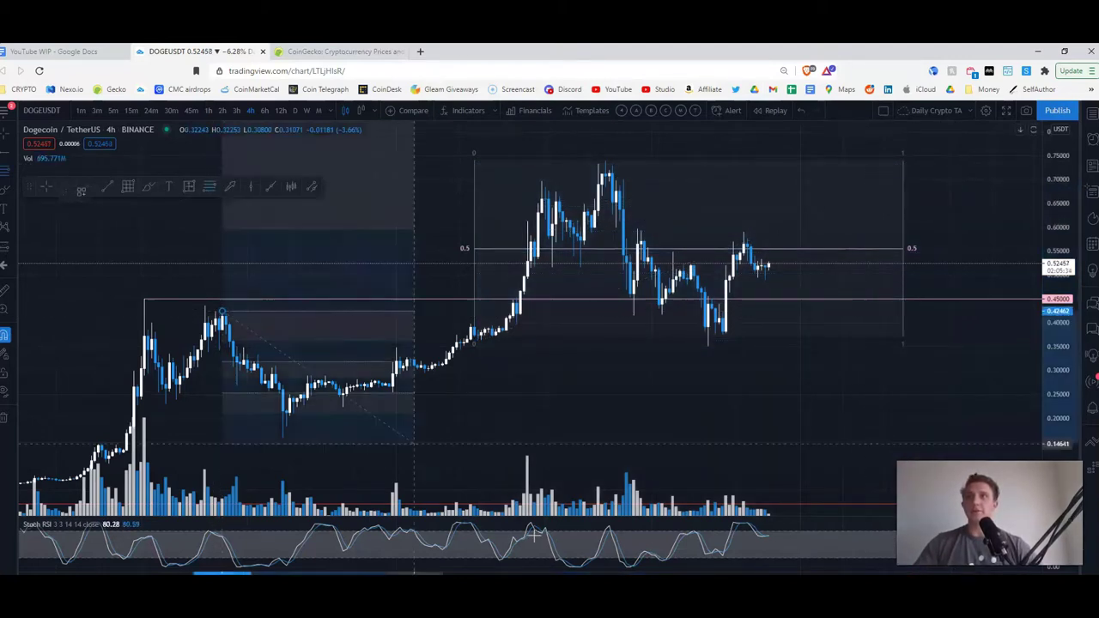
pyautogui.click(732, 431)
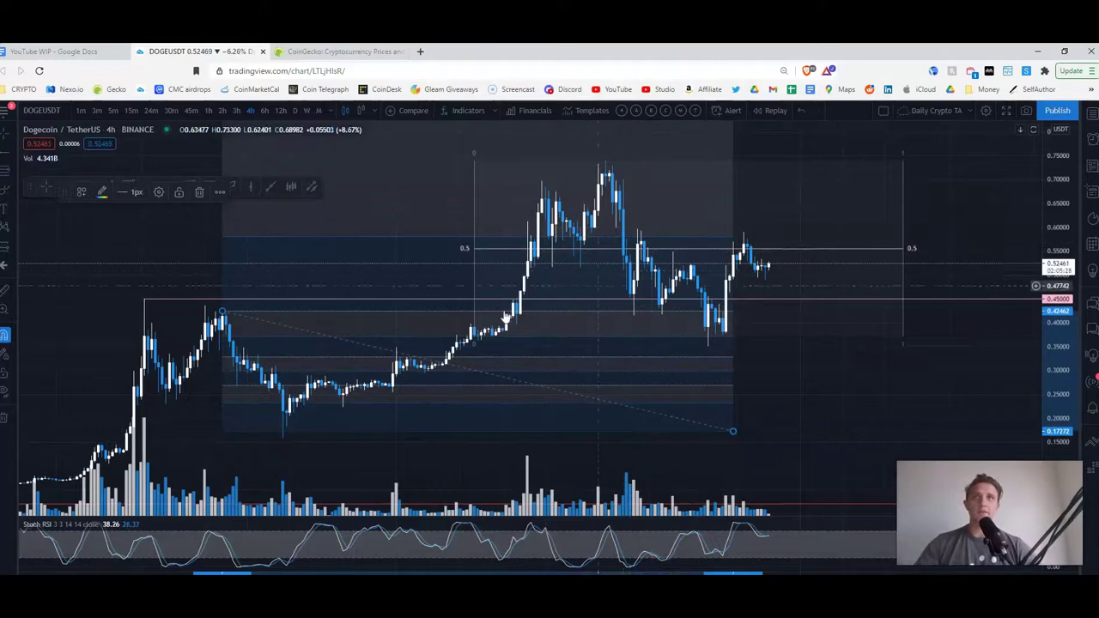
pyautogui.press('Delete')
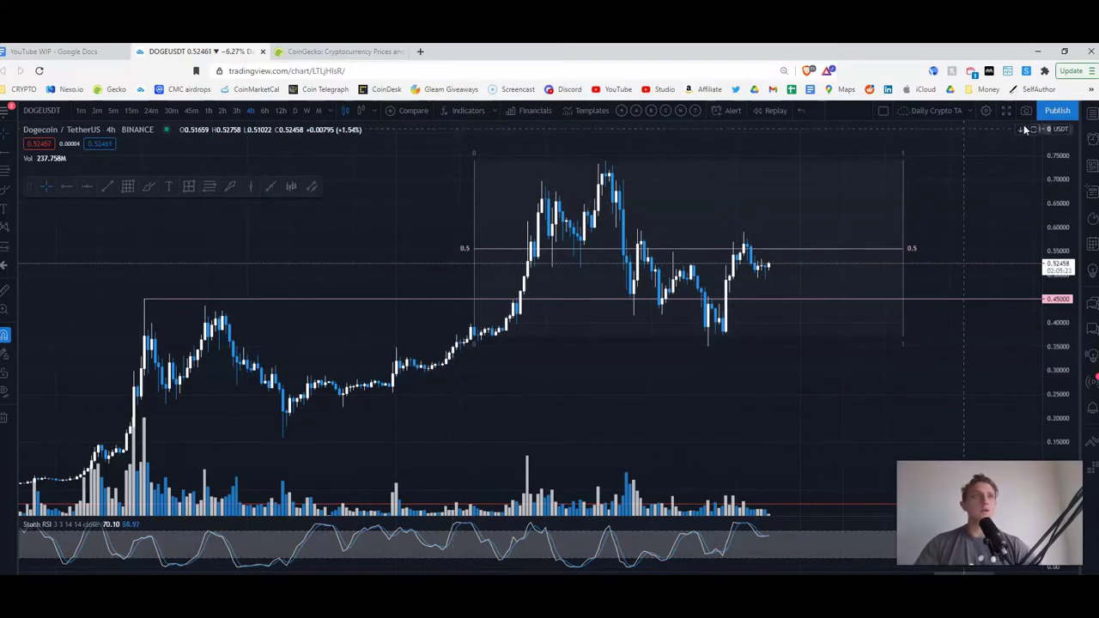
# Show the TOP 10 watchlist beside the DOGEUSDT 4-hour chart.
pyautogui.click(1091, 111)
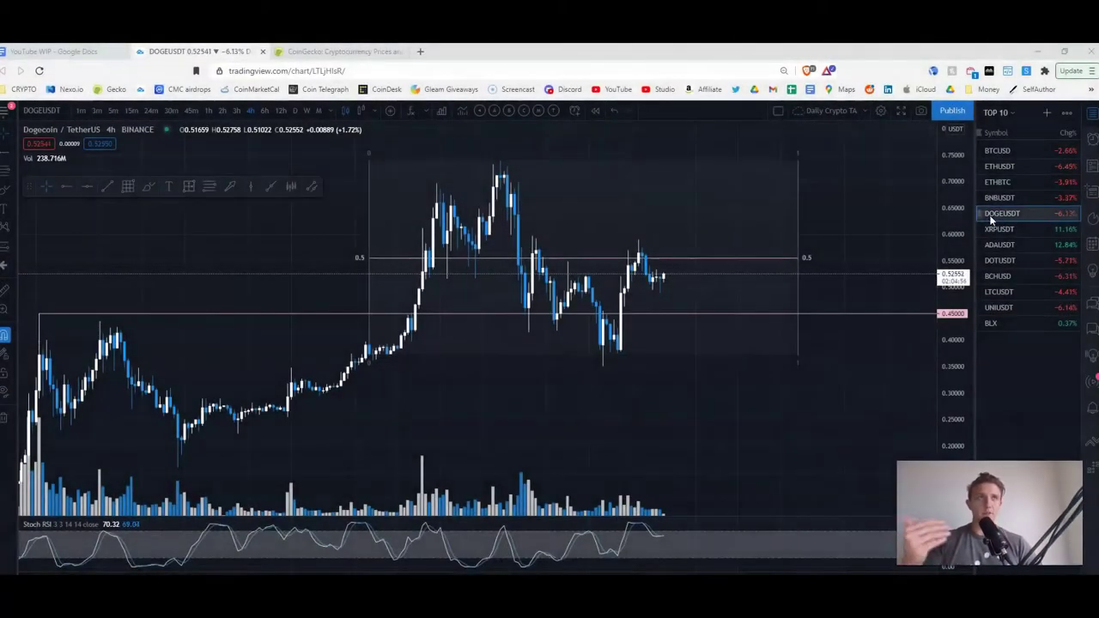
# Search for ETHBTC and open the Binance Ethereum/Bitcoin chart.
pyautogui.click(1007, 165)
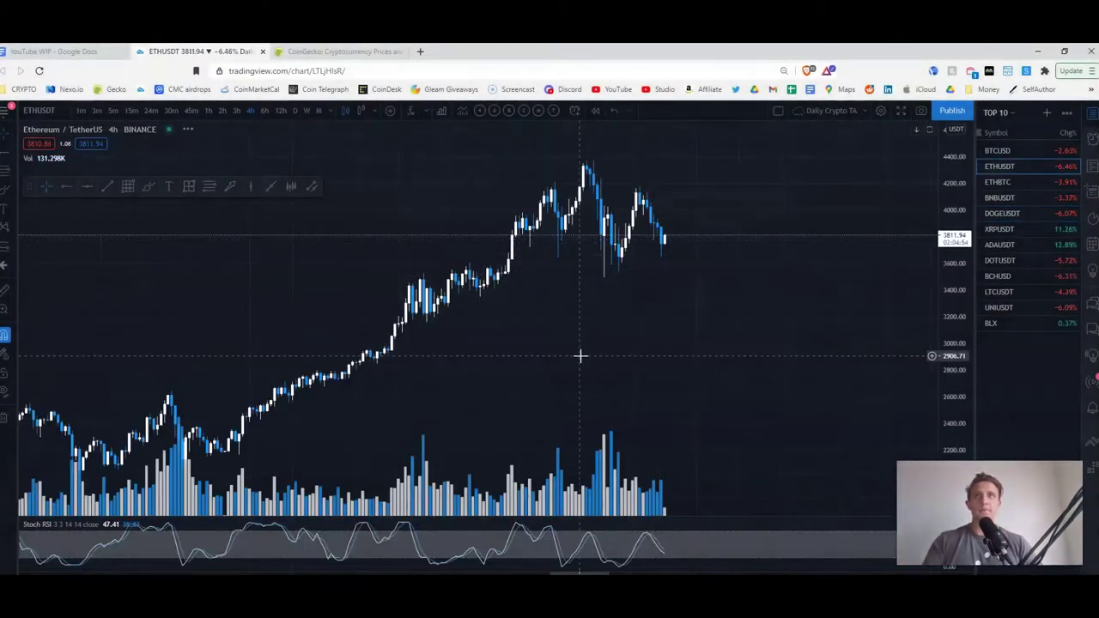
pyautogui.write('ETC')
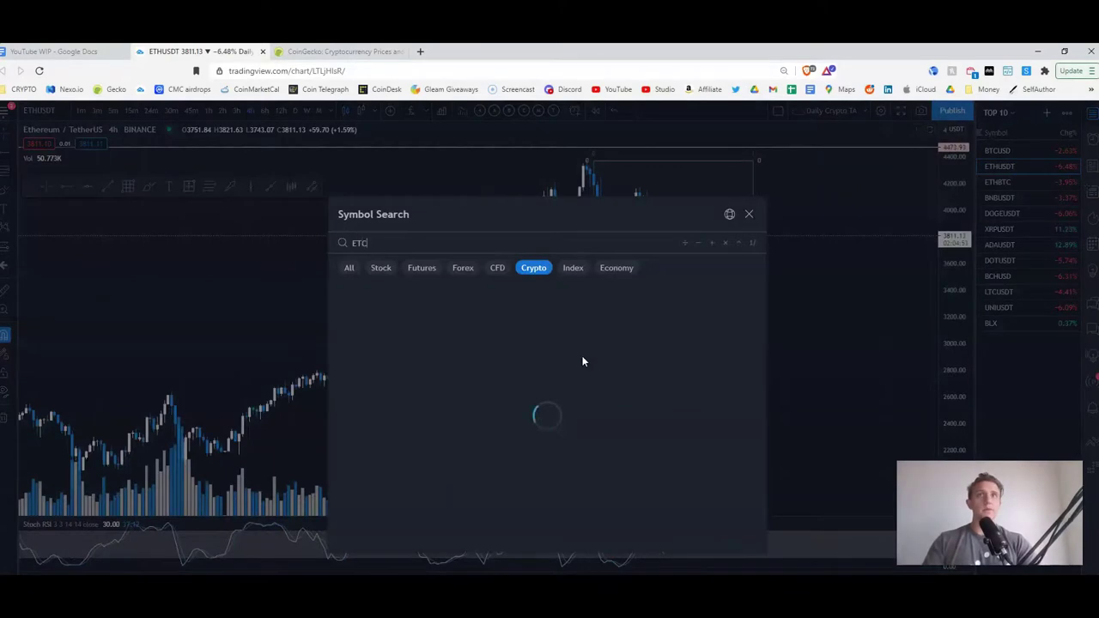
pyautogui.press('BackSpace')
pyautogui.write('HBTC')
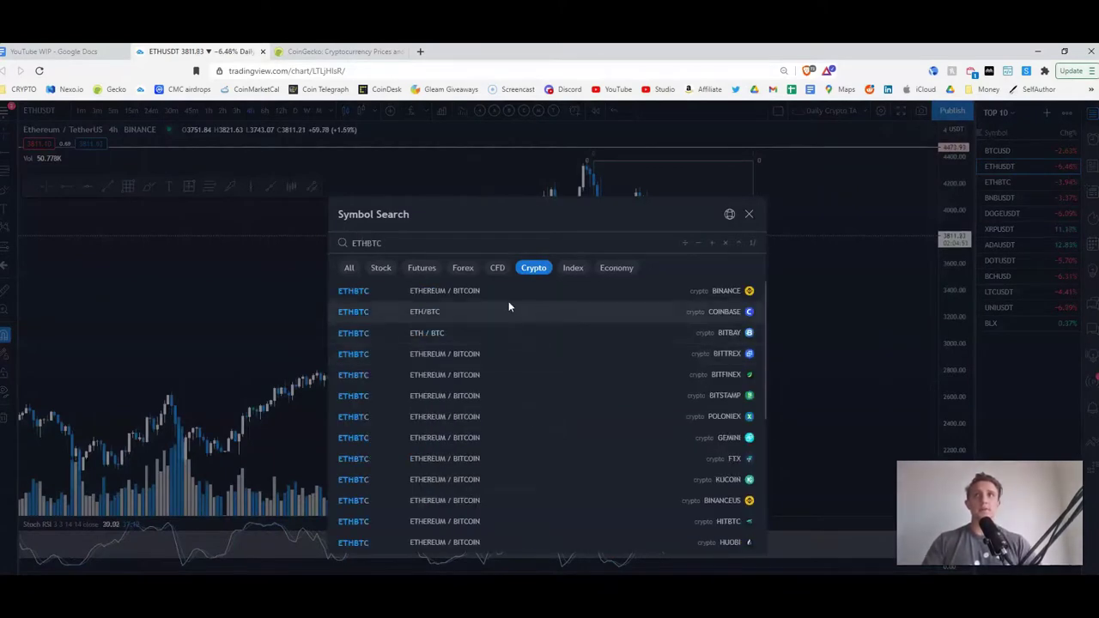
pyautogui.click(488, 292)
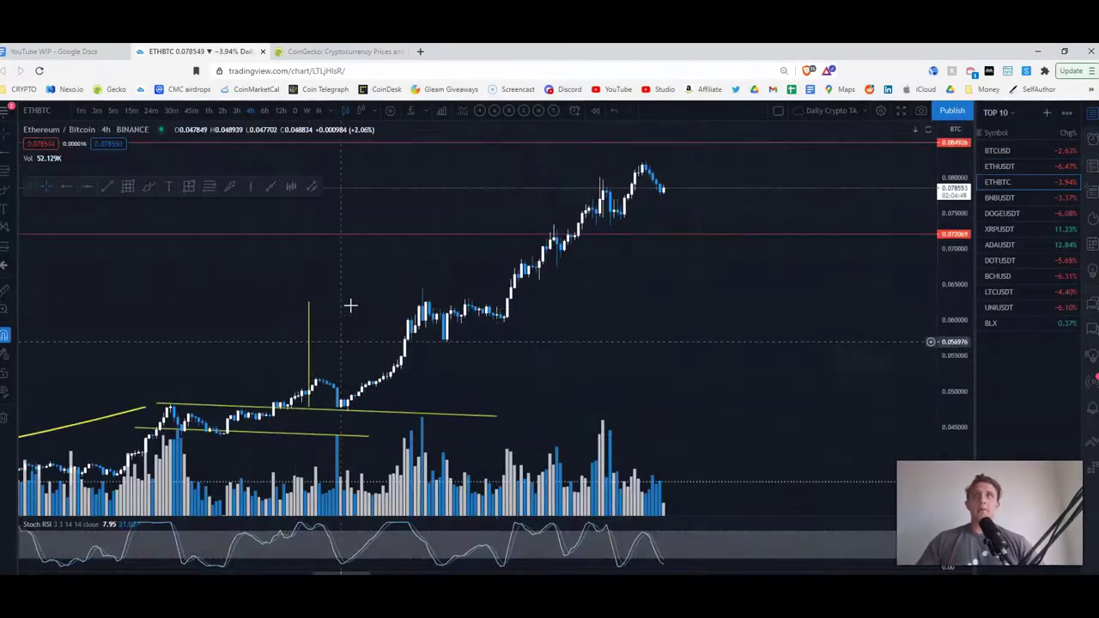
# Set daily candles and zoom out to frame the cup-shaped base and breakout.
pyautogui.click(295, 110)
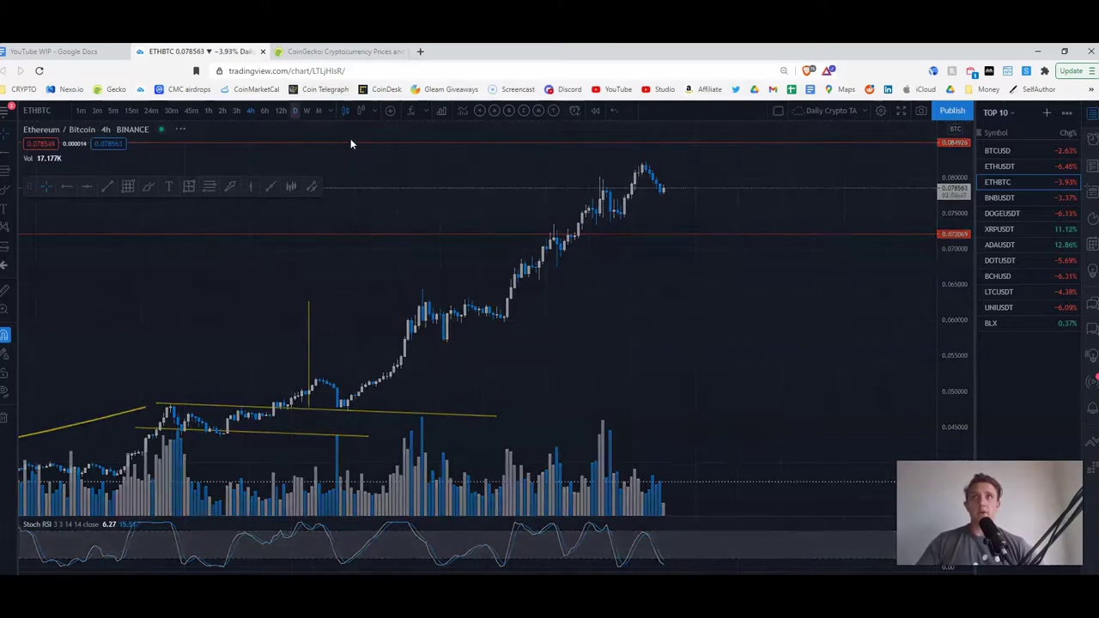
pyautogui.scroll(-3, 327, 300)
pyautogui.moveTo(401, 261); pyautogui.dragTo(495, 266)
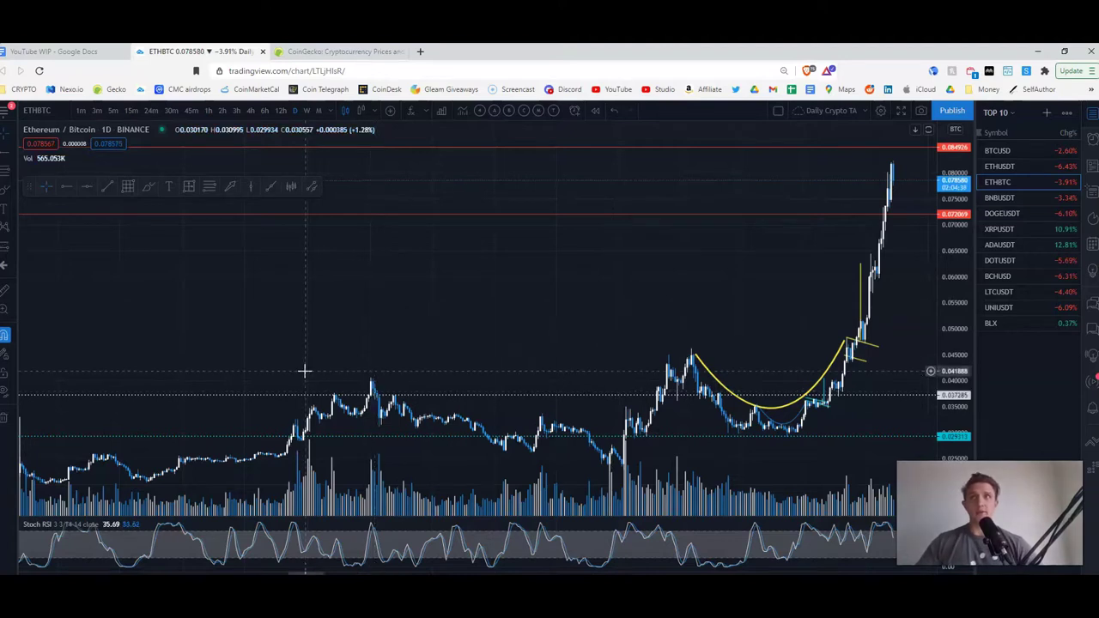
# Switch the ETHBTC chart to weekly candles and leave room on the right.
pyautogui.scroll(1, 270, 360)
pyautogui.click(309, 109)
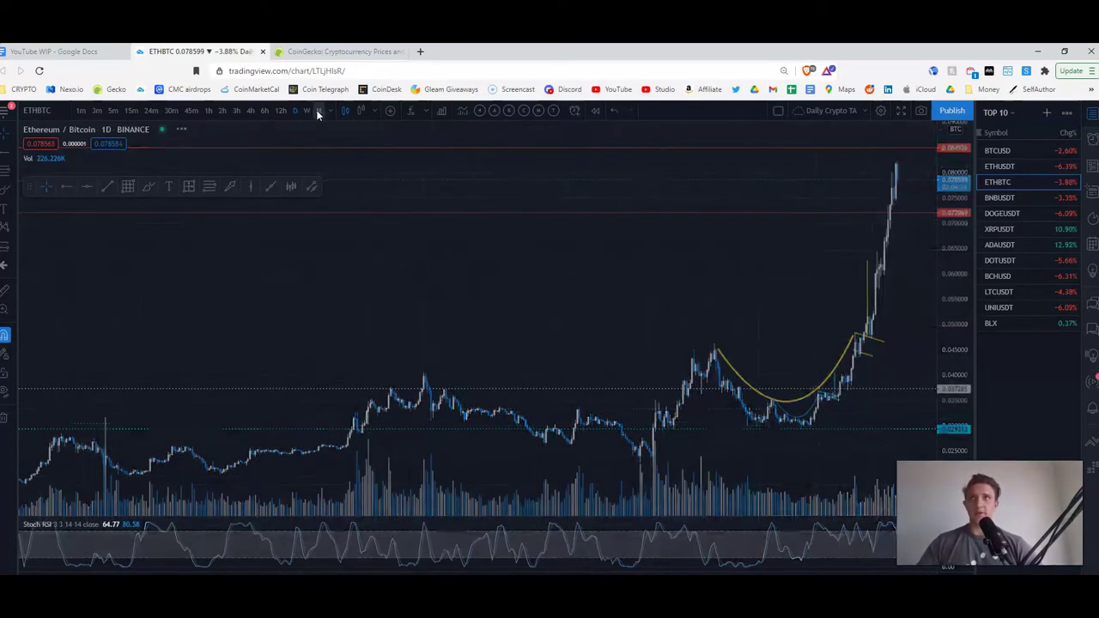
pyautogui.scroll(1, 710, 395)
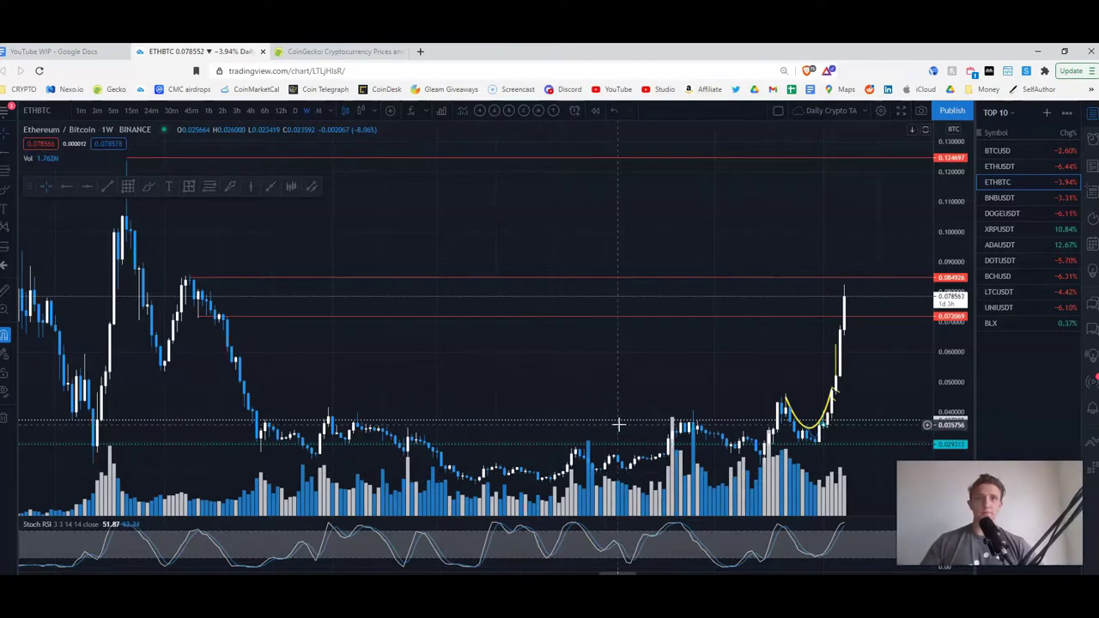
pyautogui.moveTo(498, 400); pyautogui.dragTo(356, 383)
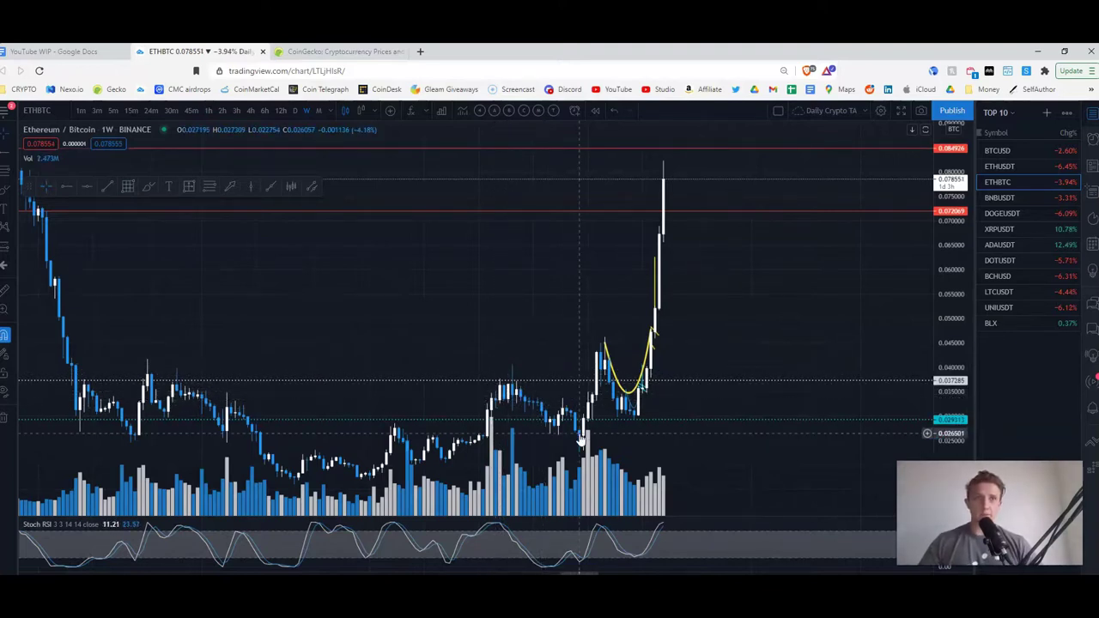
# Zoom and pan the weekly ETHBTC chart back to the earlier 0.15 all-time high.
pyautogui.scroll(4, 550, 407)
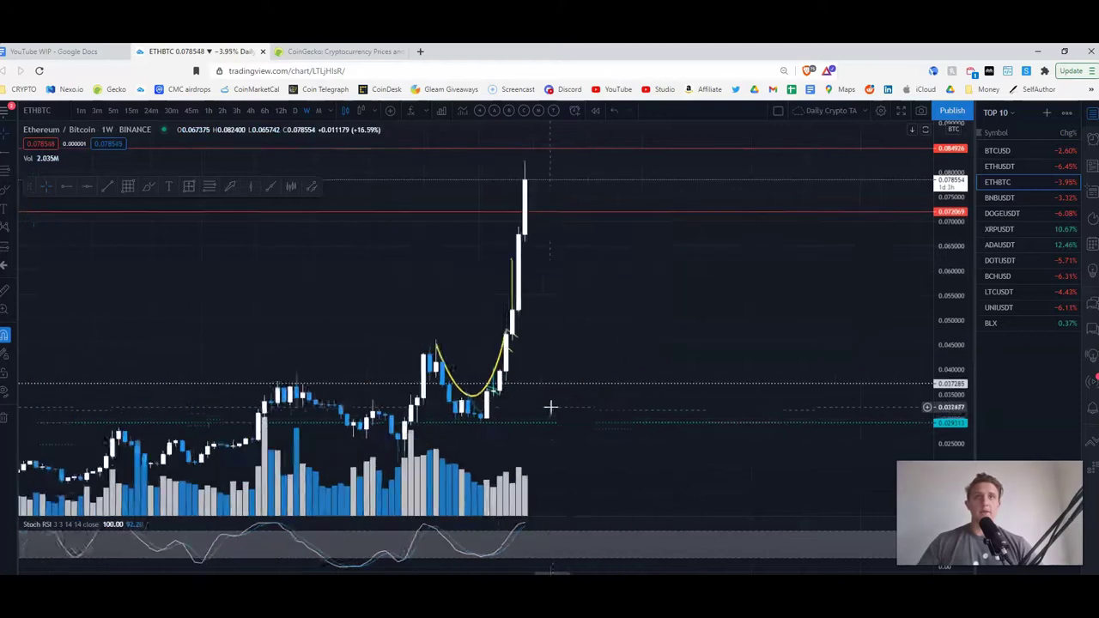
pyautogui.scroll(2, 549, 407)
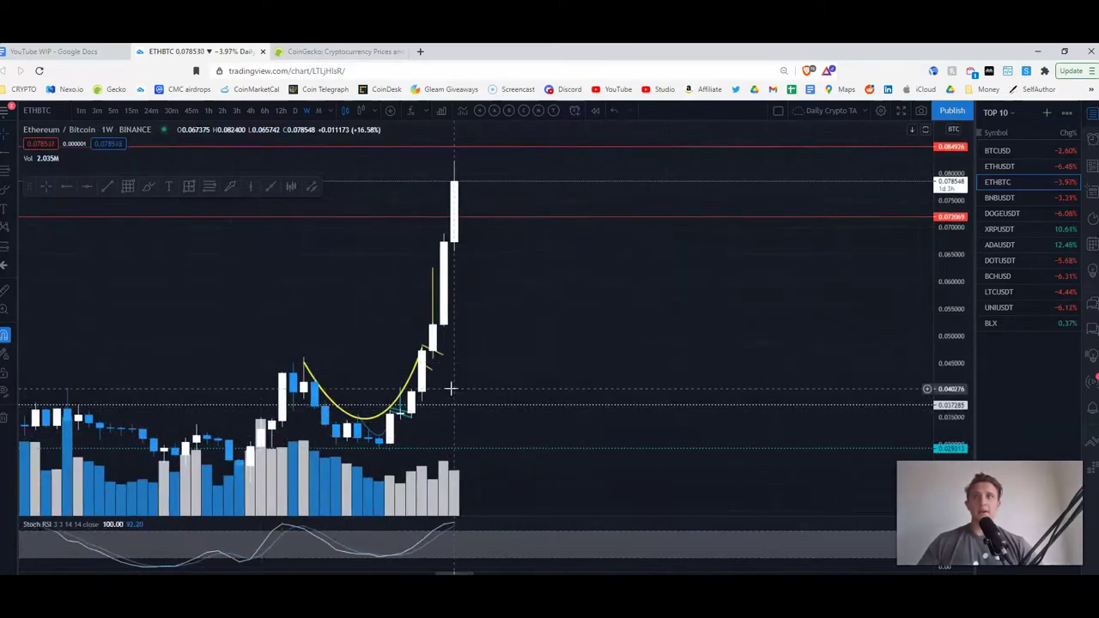
pyautogui.moveTo(226, 319); pyautogui.dragTo(544, 215)
pyautogui.scroll(-3, 363, 284)
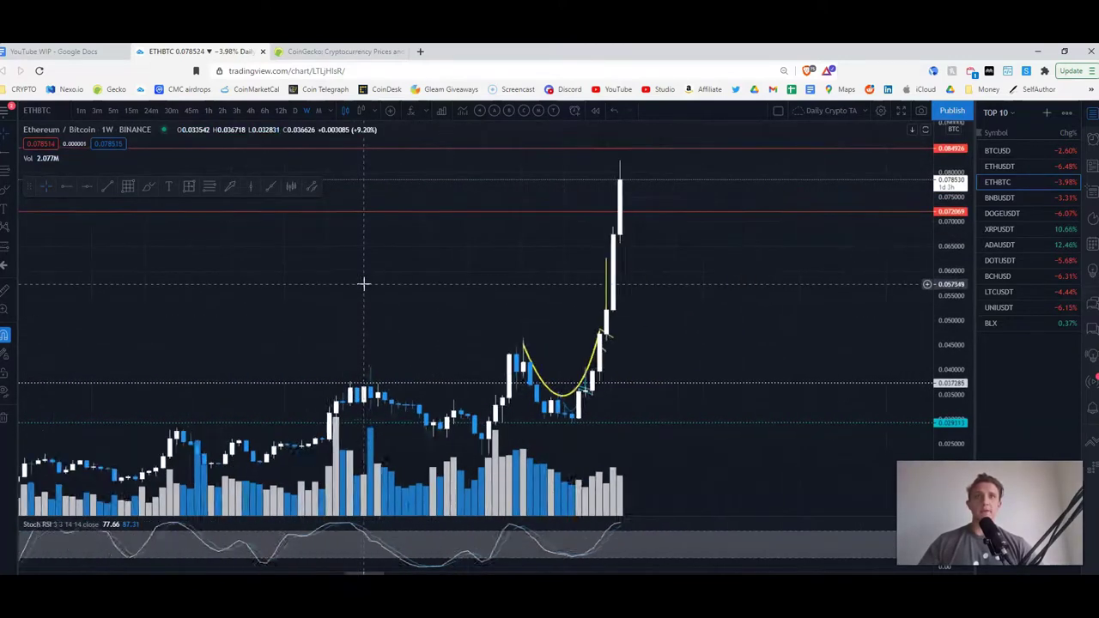
pyautogui.scroll(-3, 610, 269)
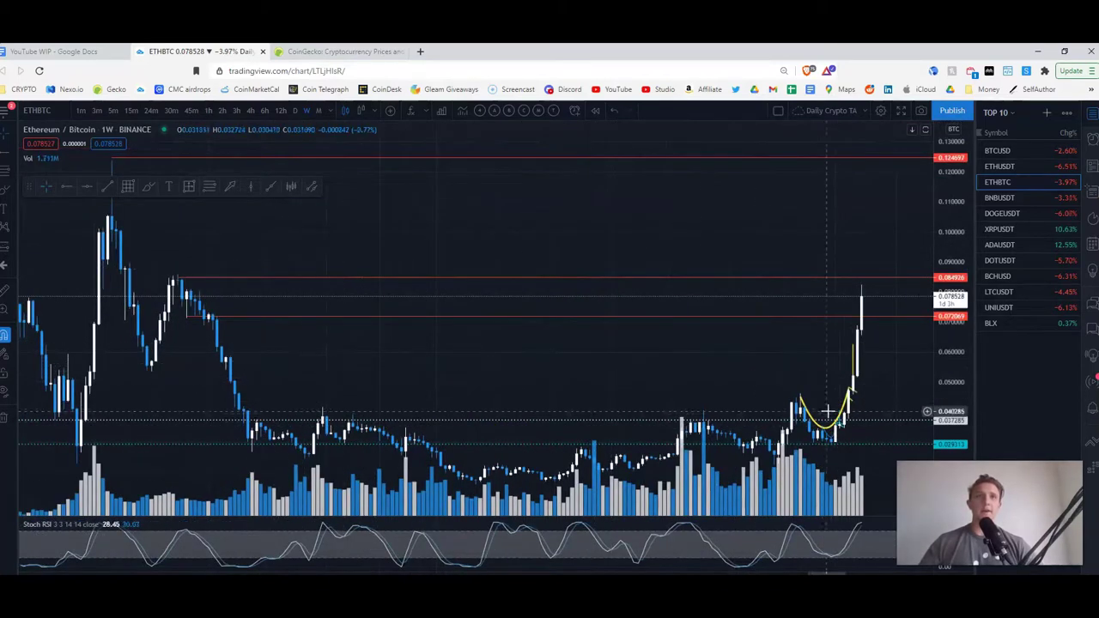
pyautogui.moveTo(765, 354); pyautogui.dragTo(670, 370)
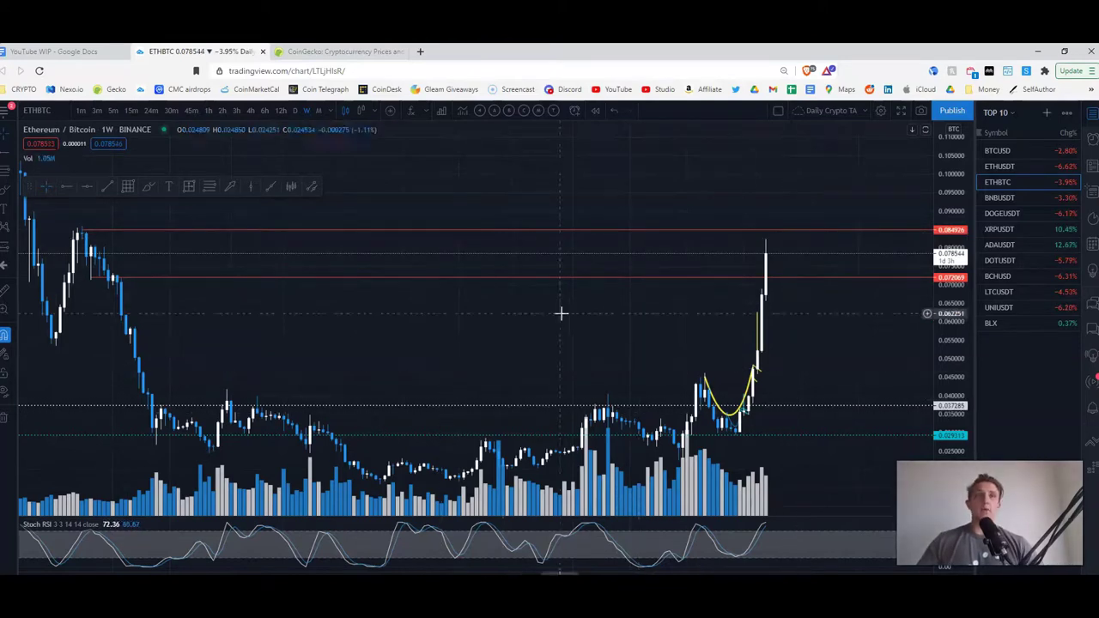
pyautogui.scroll(-3, 274, 352)
pyautogui.moveTo(275, 372); pyautogui.dragTo(411, 358)
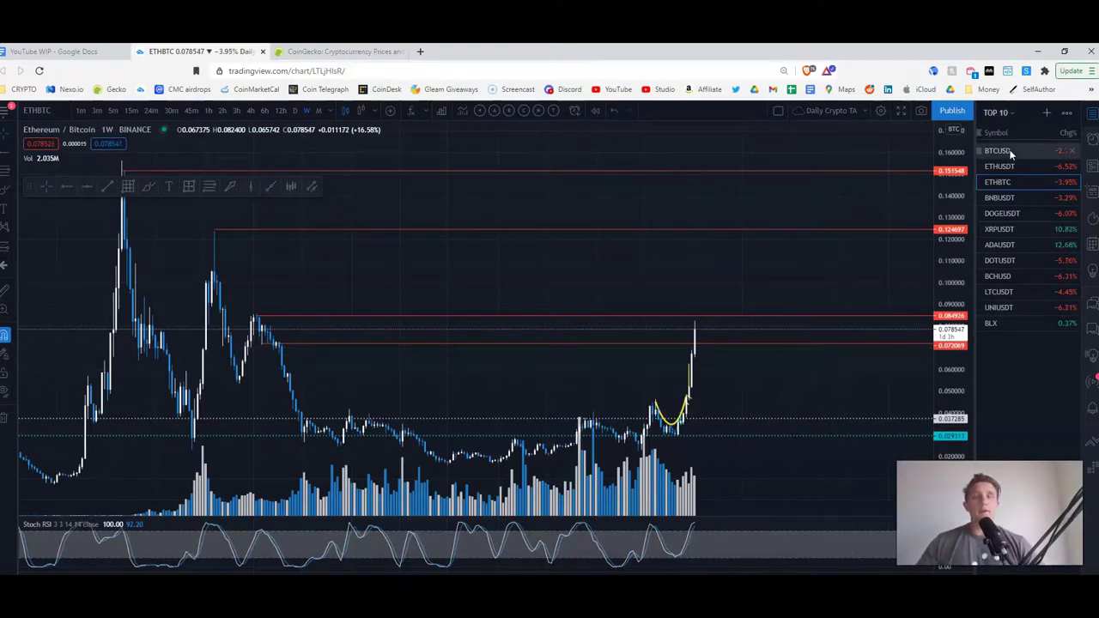
# Go from DOGEUSDT to the DOGEBTC weekly chart via symbol search and pan back through history.
pyautogui.click(1007, 214)
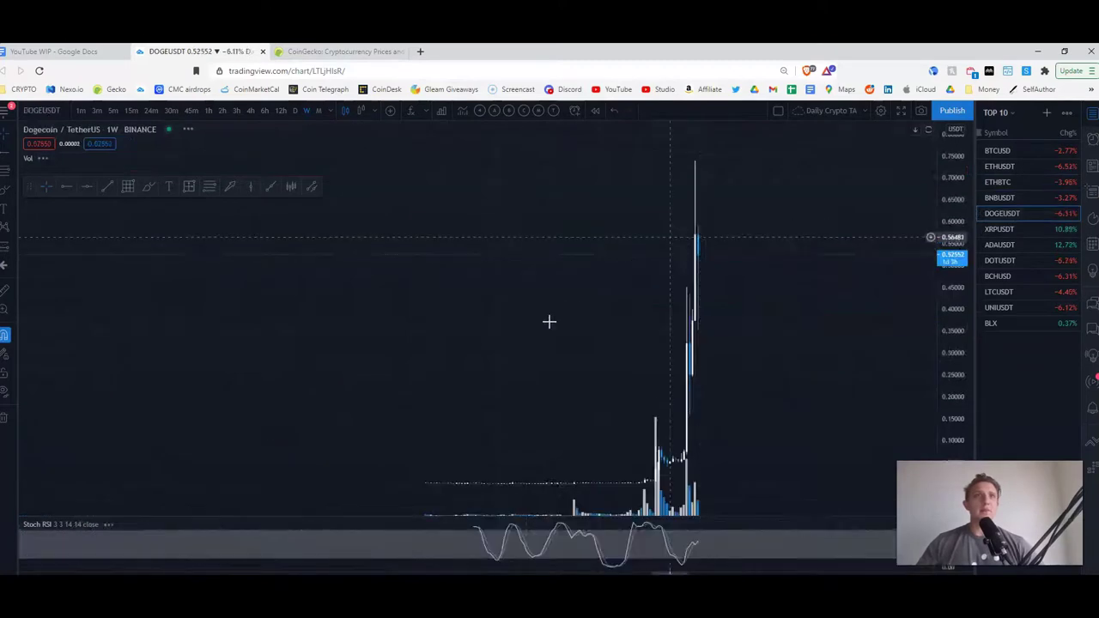
pyautogui.write('DOGEBTC')
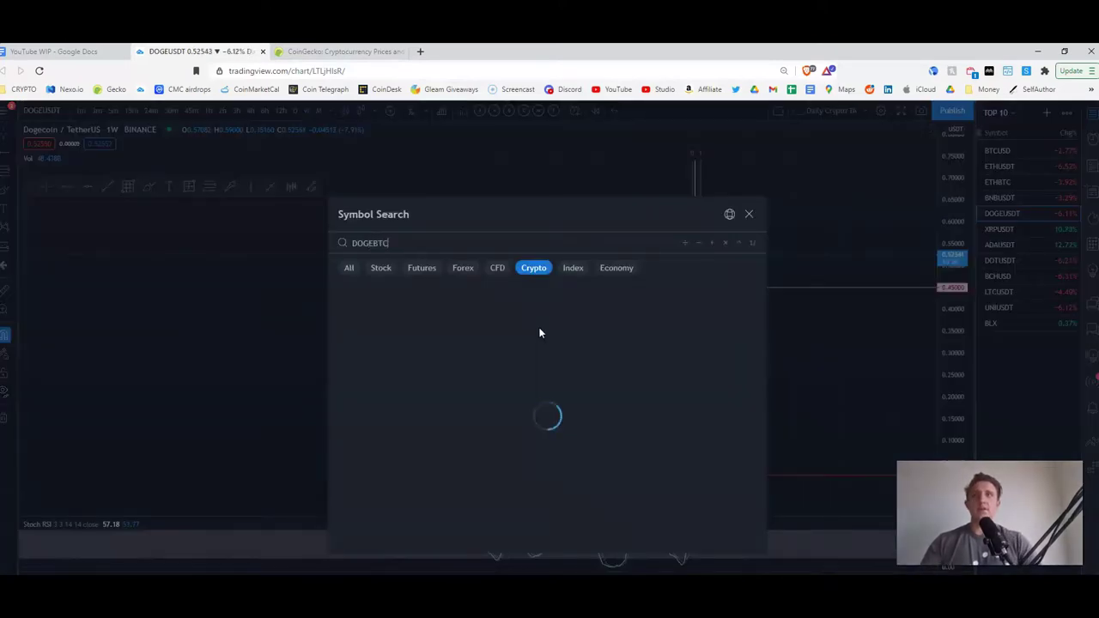
pyautogui.click(429, 288)
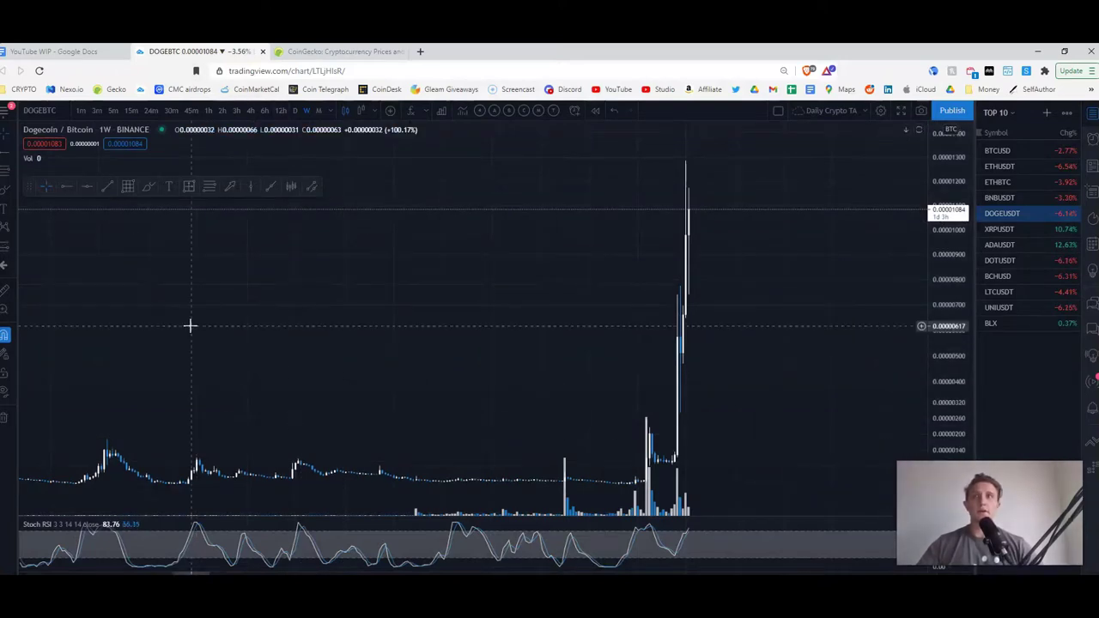
pyautogui.moveTo(191, 325); pyautogui.dragTo(419, 335)
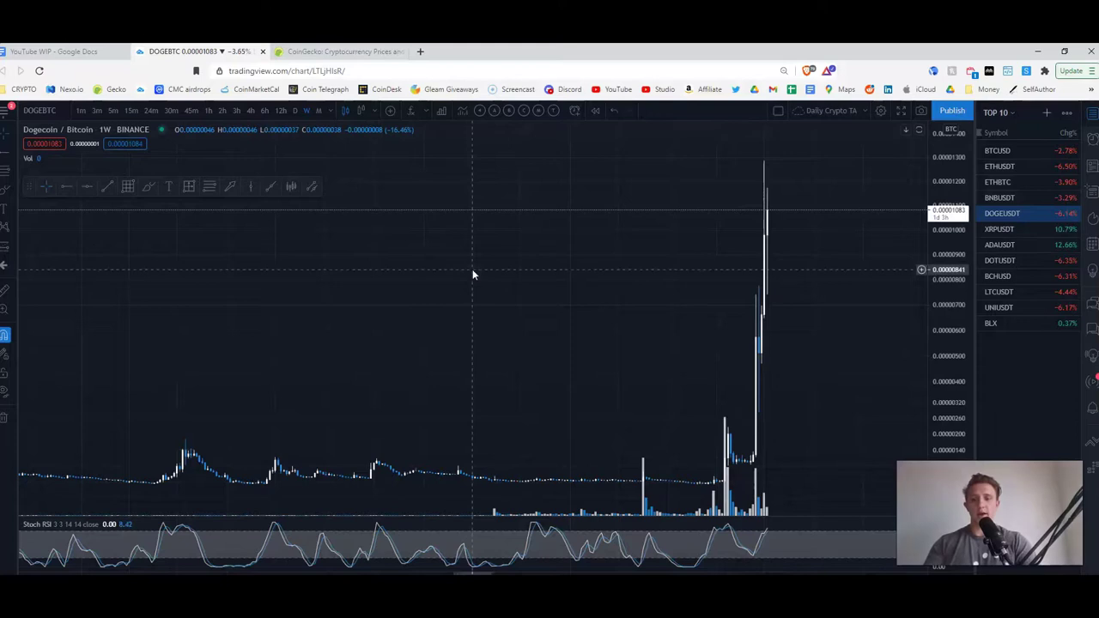
# Load ADABTC (Cardano/Bitcoin) from symbol search and nudge the weekly chart slightly right.
pyautogui.write('ADABTC')
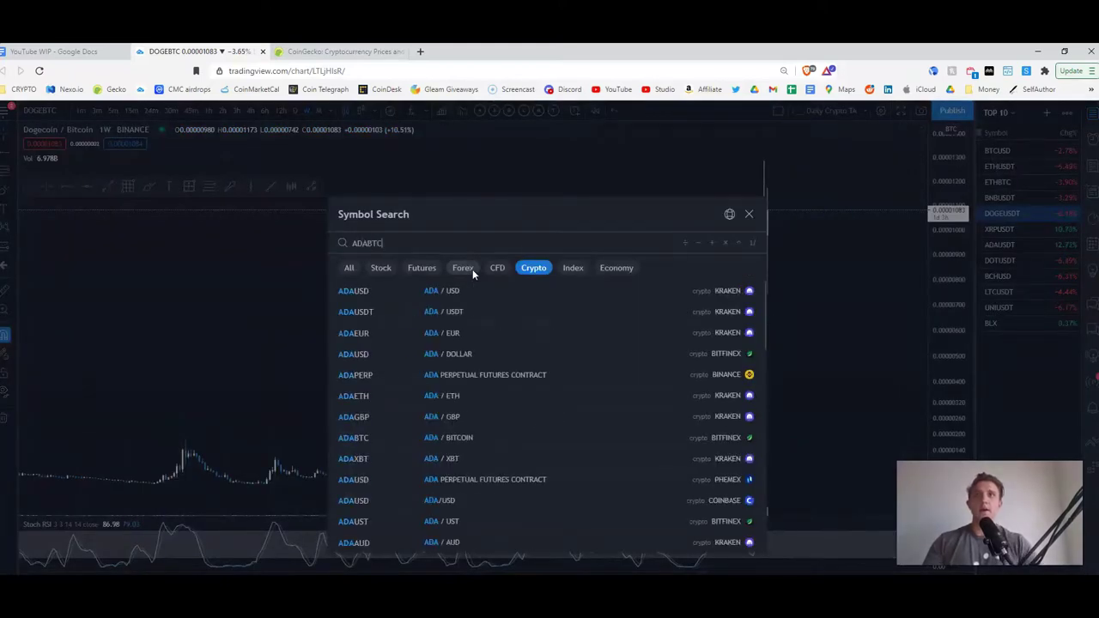
pyautogui.click(370, 292)
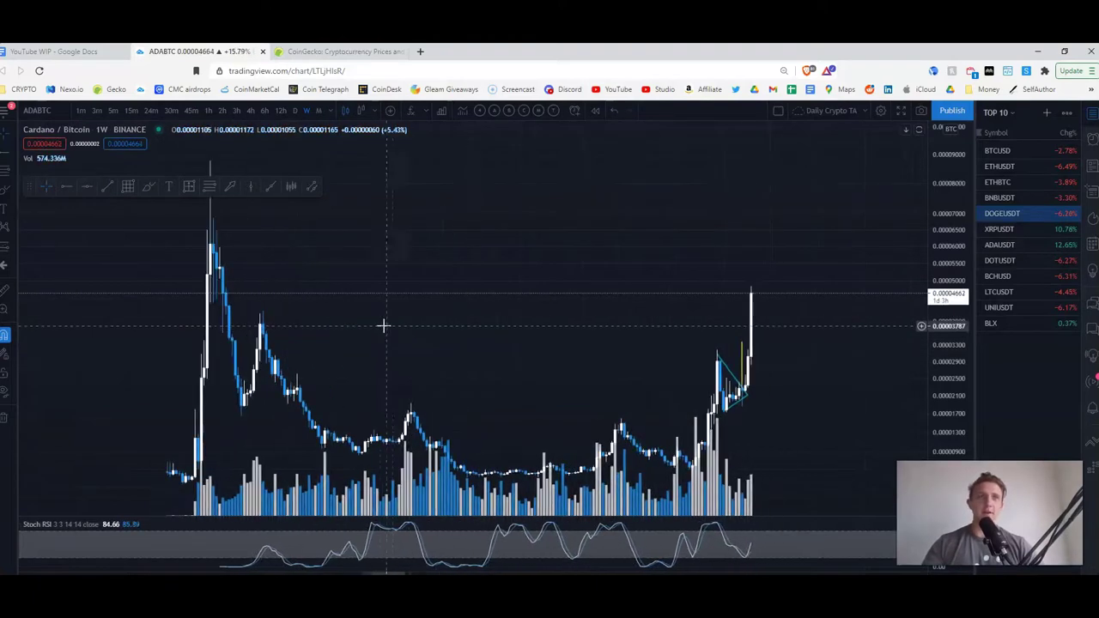
pyautogui.moveTo(380, 323); pyautogui.dragTo(407, 324)
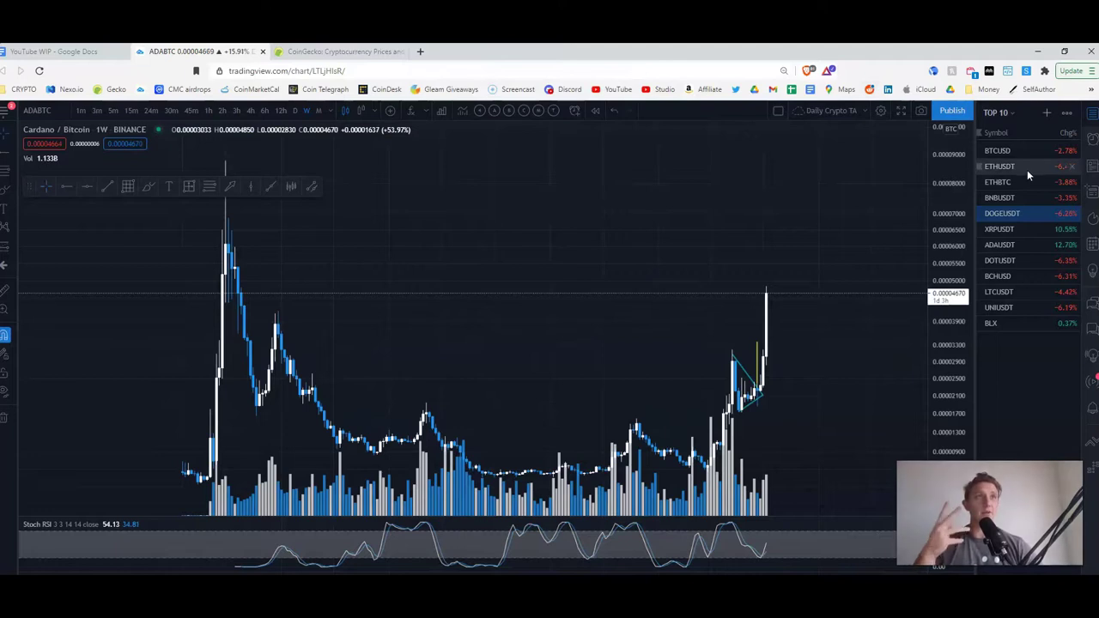
pyautogui.click(339, 52)
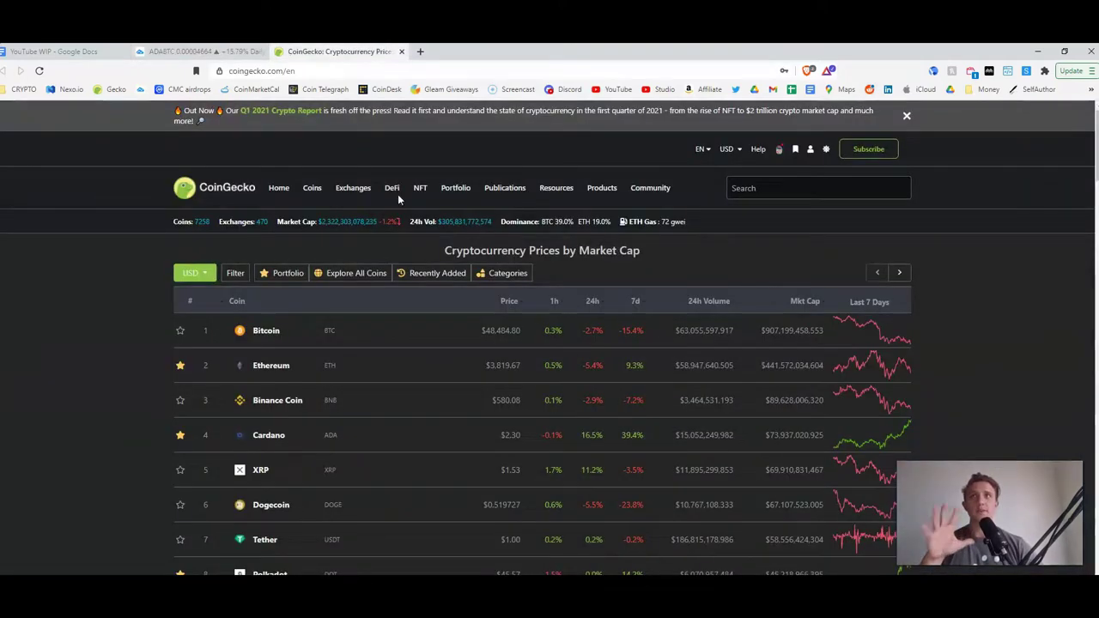
pyautogui.scroll(-2, 404, 240)
pyautogui.scroll(-1, 401, 297)
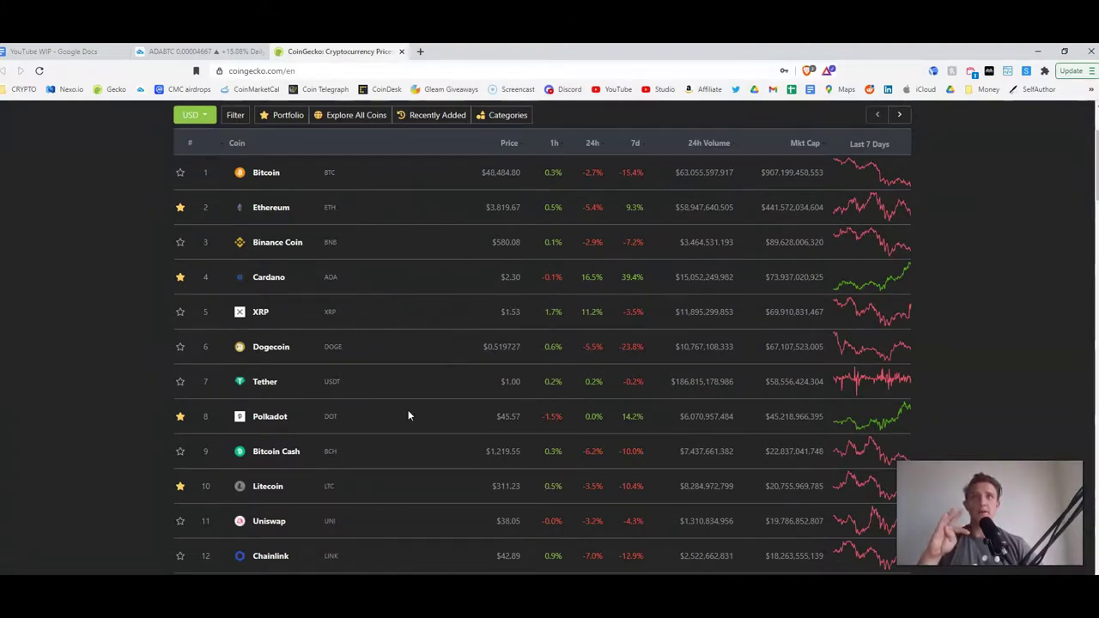
pyautogui.scroll(-3, 408, 410)
# Return to the chart and switch the side panel from TOP 10 to the list named Watchlist.
pyautogui.hotkey('ctrl', 'shift', 'Tab')
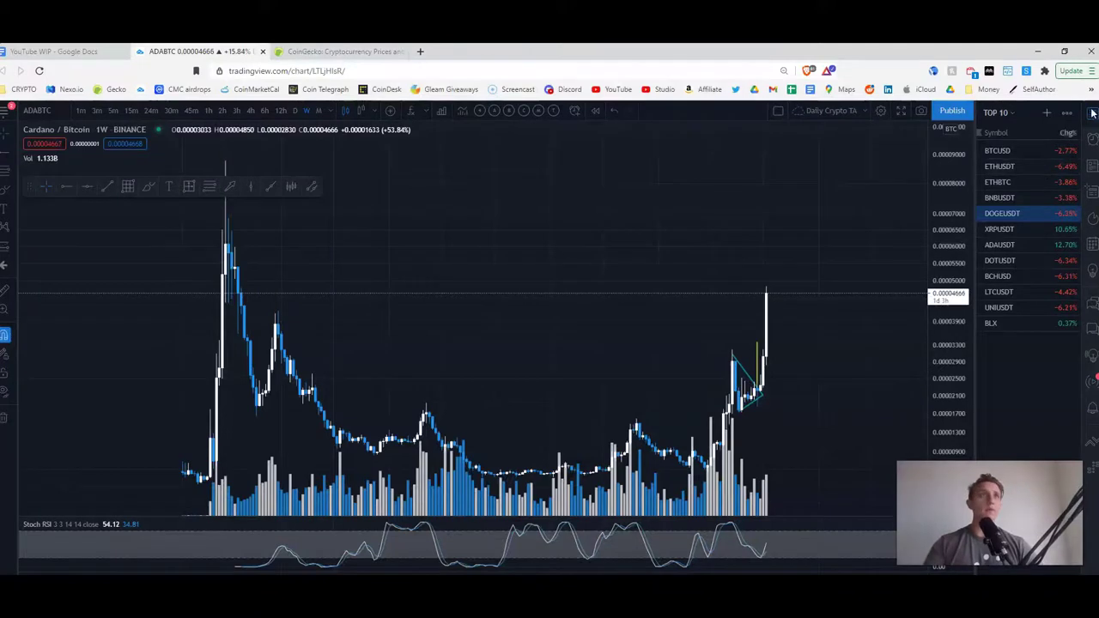
pyautogui.click(1092, 112)
pyautogui.click(1092, 113)
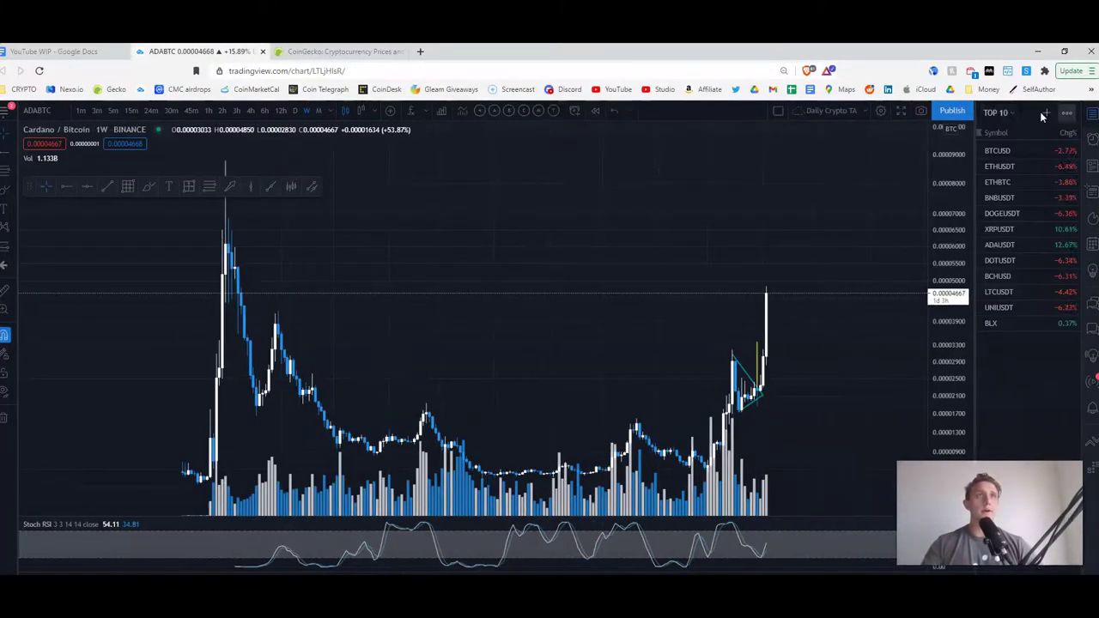
pyautogui.click(995, 113)
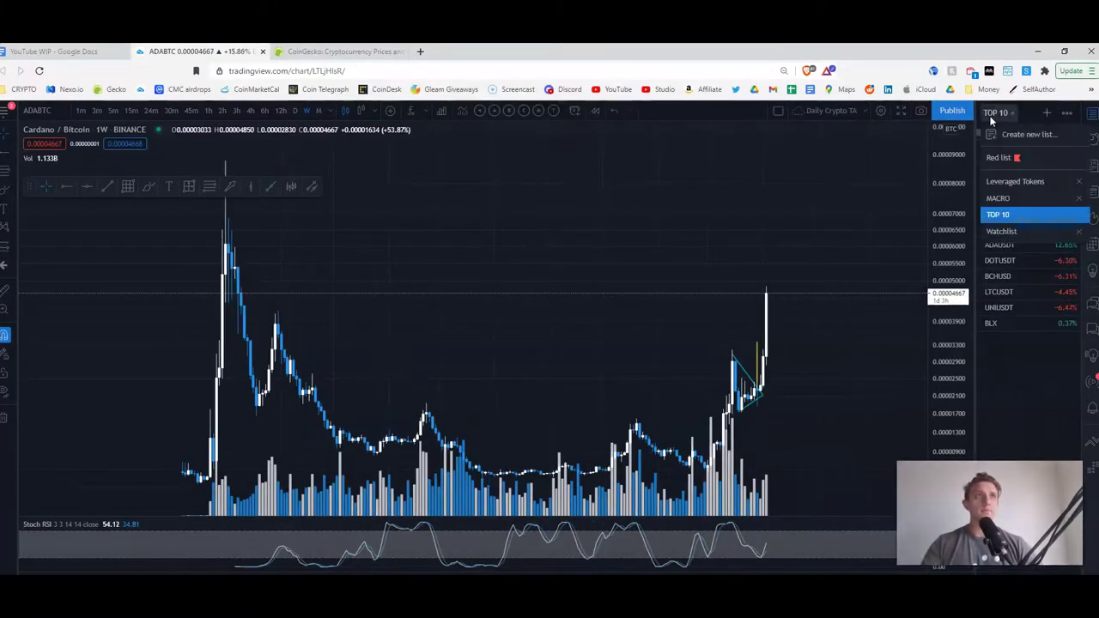
pyautogui.click(1001, 231)
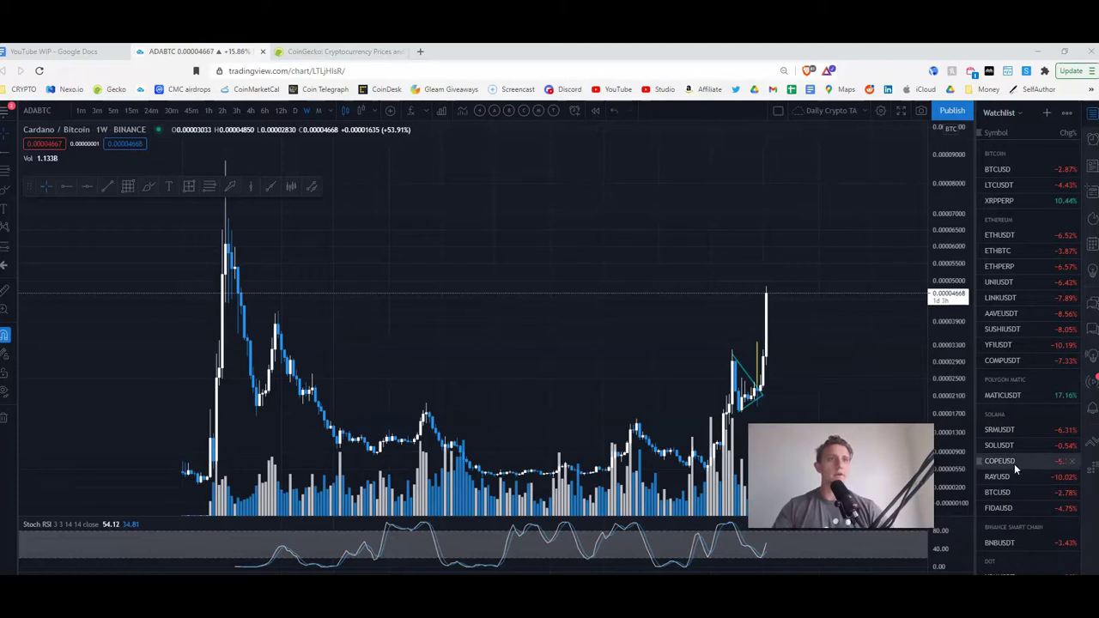
# Open FIDAUSD, then step down through DOTUSDT to KSMUSDT.
pyautogui.click(1004, 508)
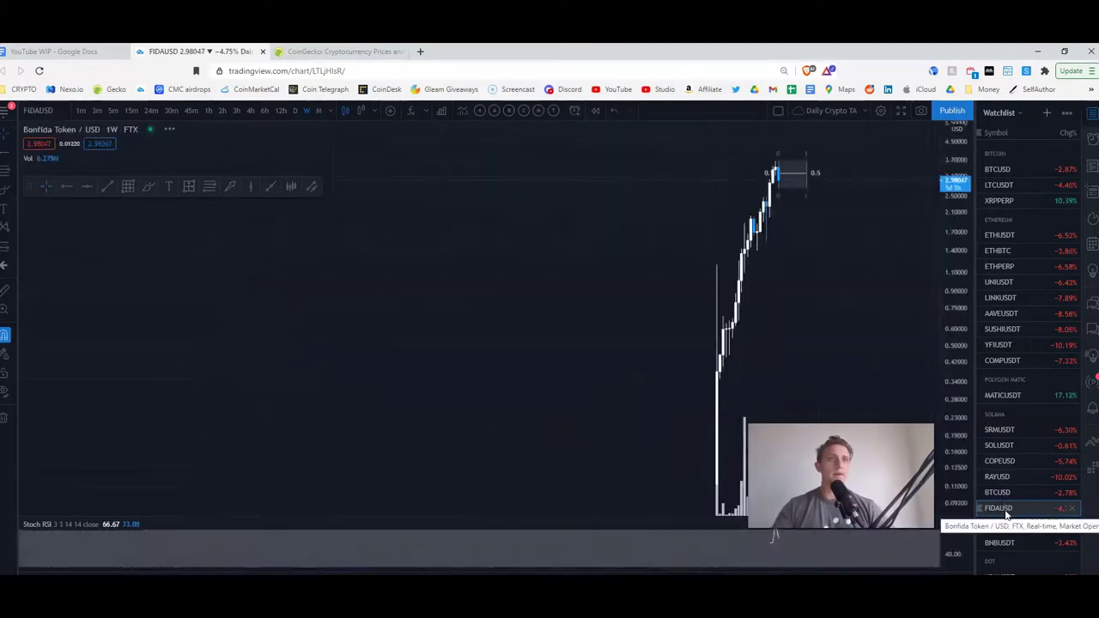
pyautogui.press('Down')
pyautogui.press('Down')
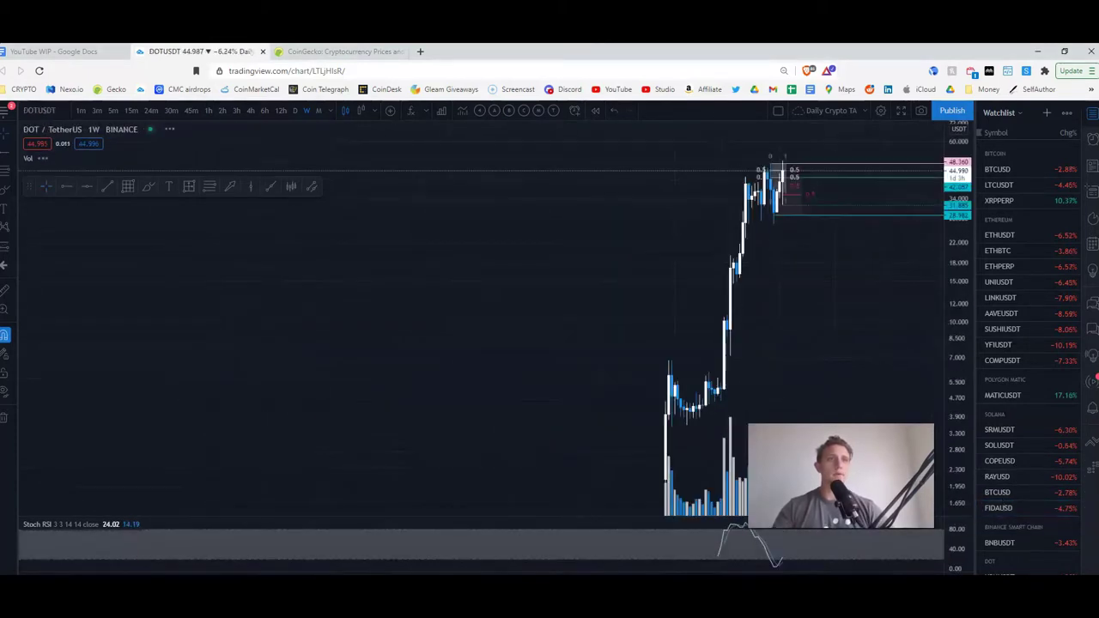
pyautogui.press('Down')
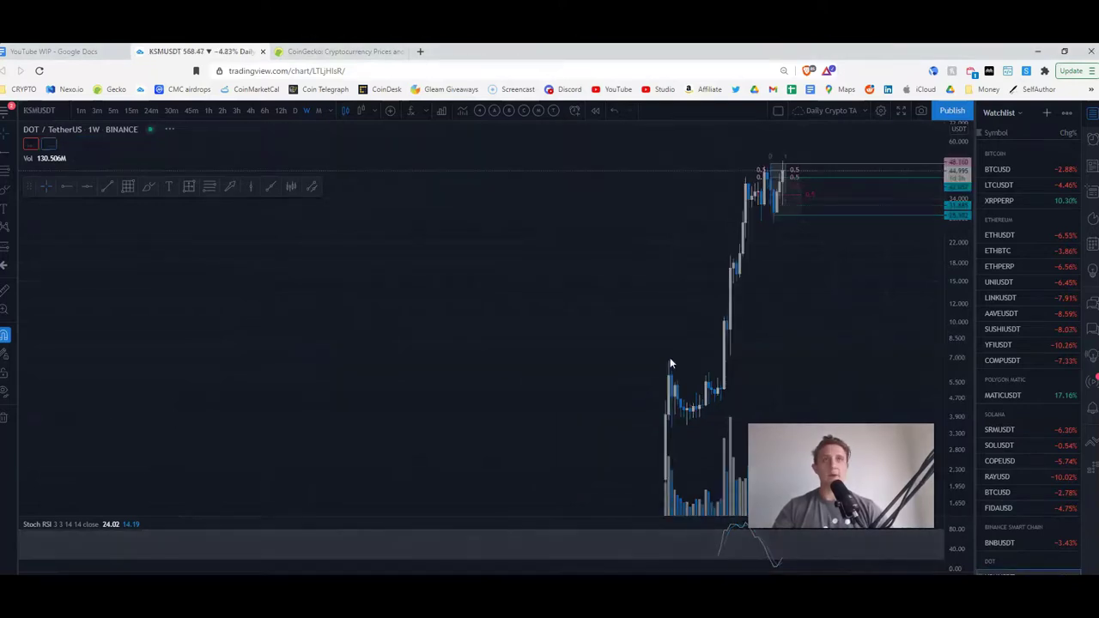
# Put KSM on a daily linear scale, measure the rise to the spike top, then clear it.
pyautogui.click(295, 110)
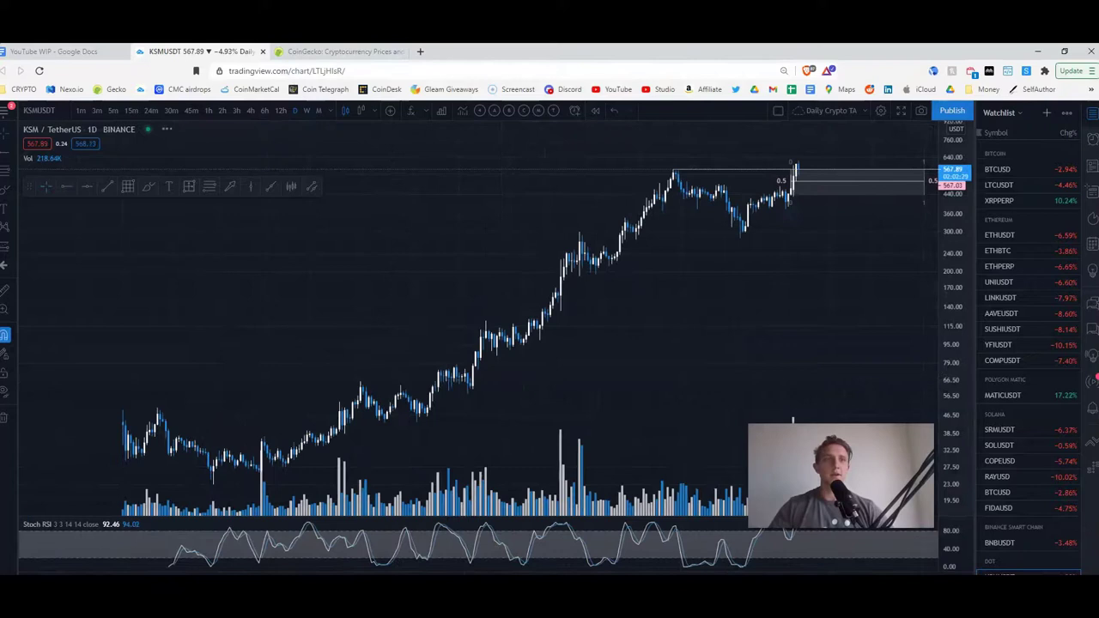
pyautogui.hotkey('alt', 'l')
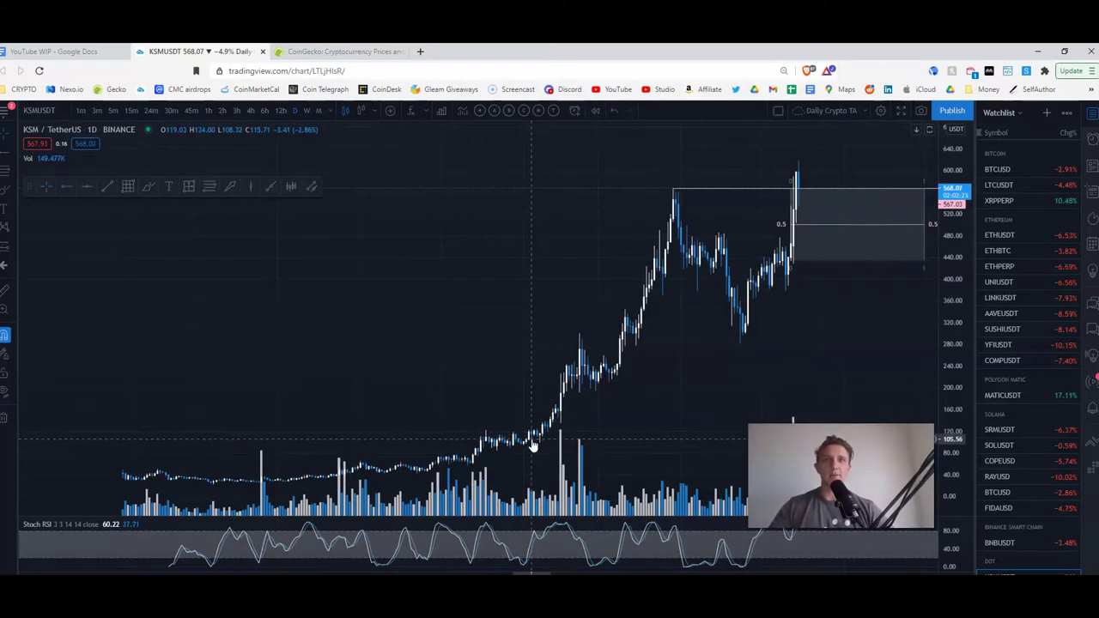
pyautogui.moveTo(531, 439); pyautogui.dragTo(799, 161)
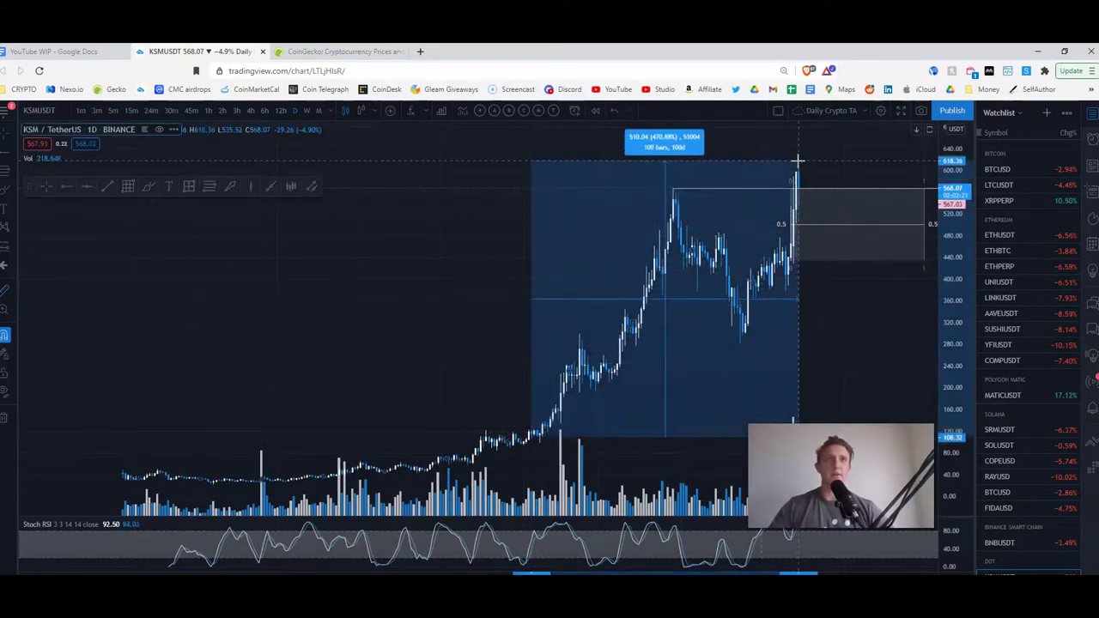
pyautogui.click(831, 344)
# Check KSM on 1-hour and 4-hour candles, then return to daily.
pyautogui.scroll(3, 631, 380)
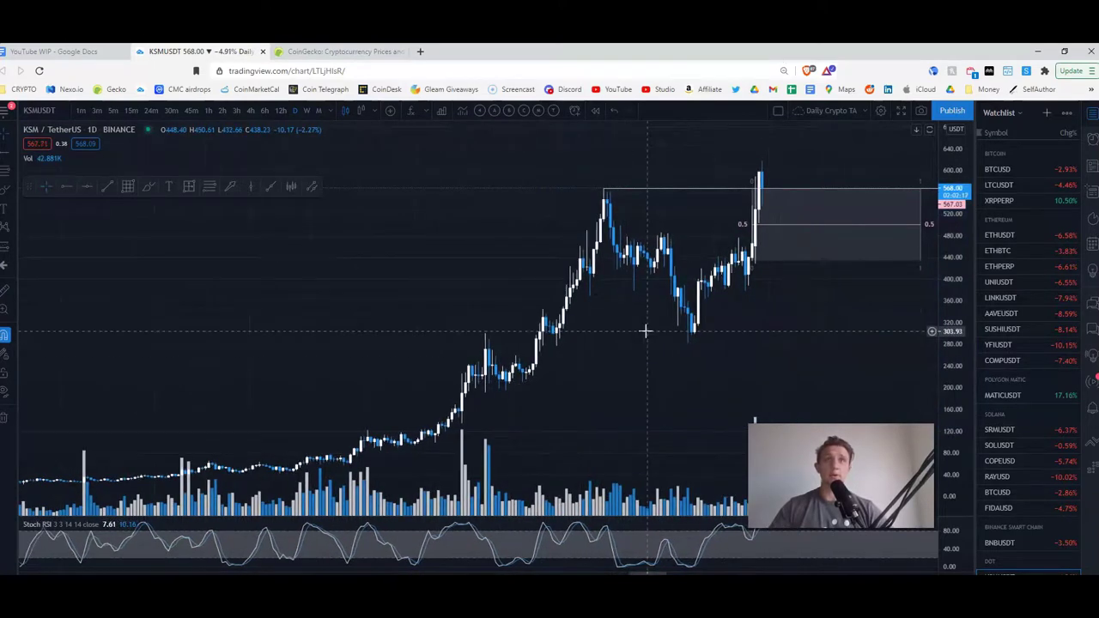
pyautogui.scroll(-2, 464, 334)
pyautogui.scroll(3, 736, 324)
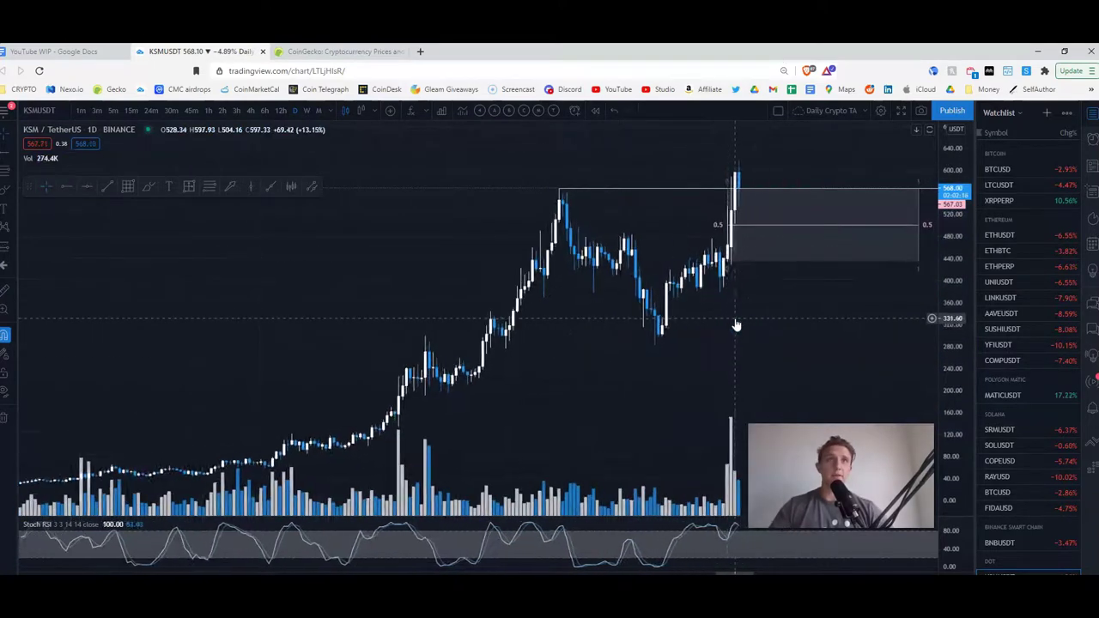
pyautogui.scroll(2, 736, 323)
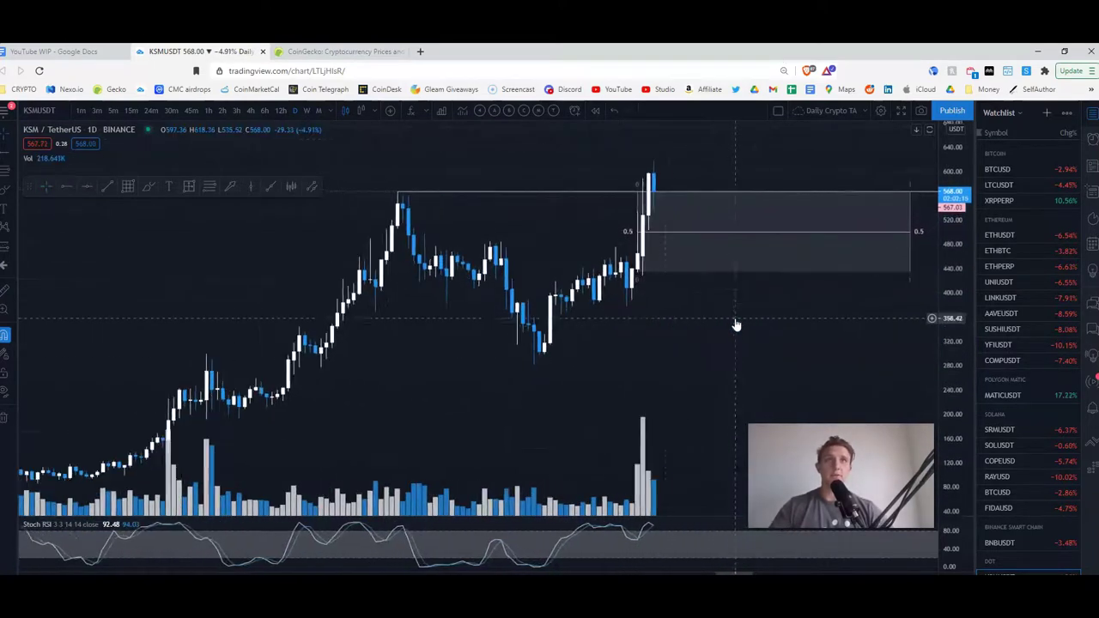
pyautogui.click(206, 111)
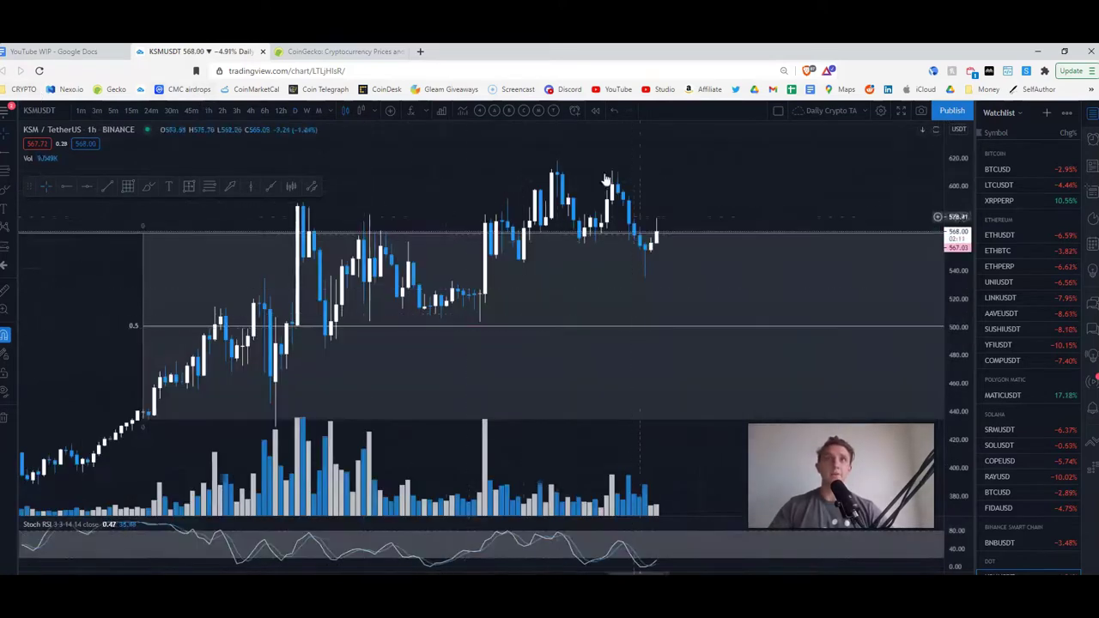
pyautogui.scroll(-2, 395, 332)
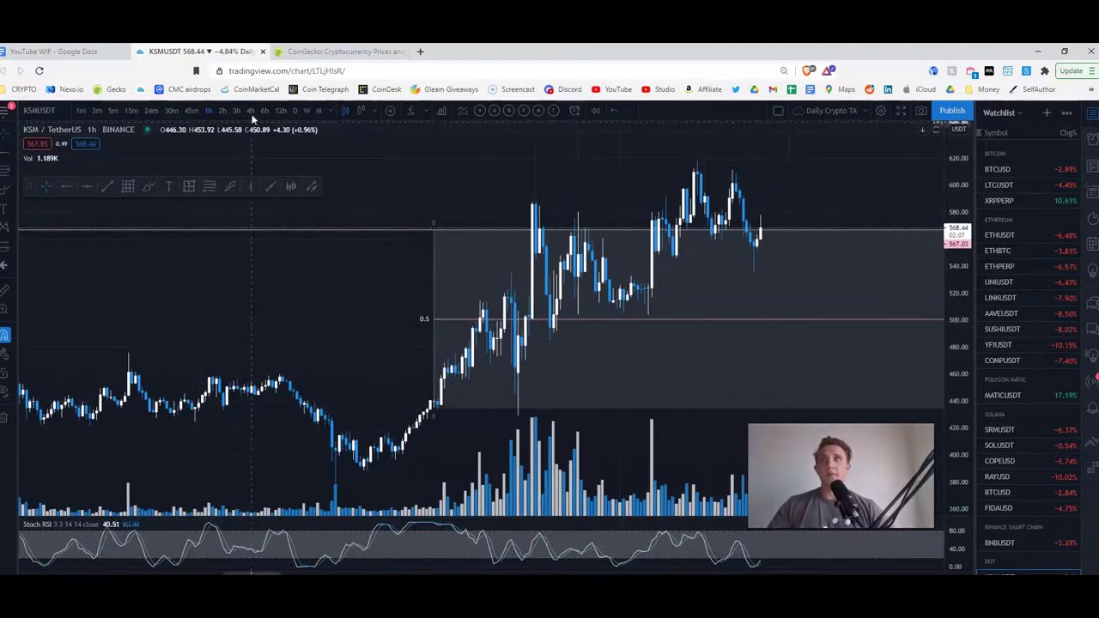
pyautogui.click(250, 111)
pyautogui.scroll(-3, 667, 392)
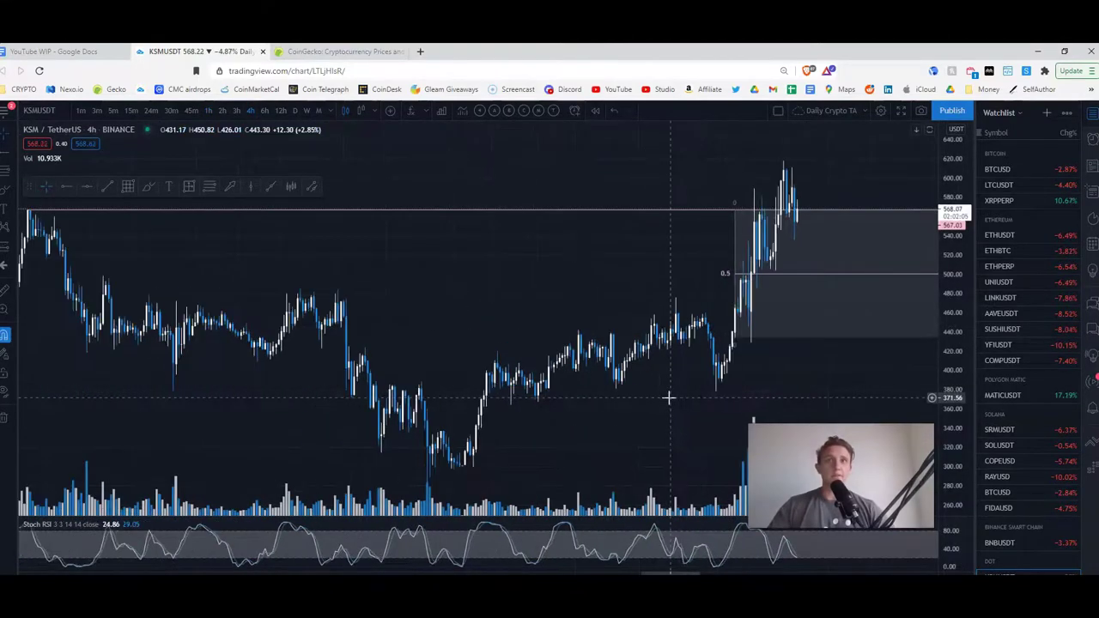
pyautogui.click(293, 110)
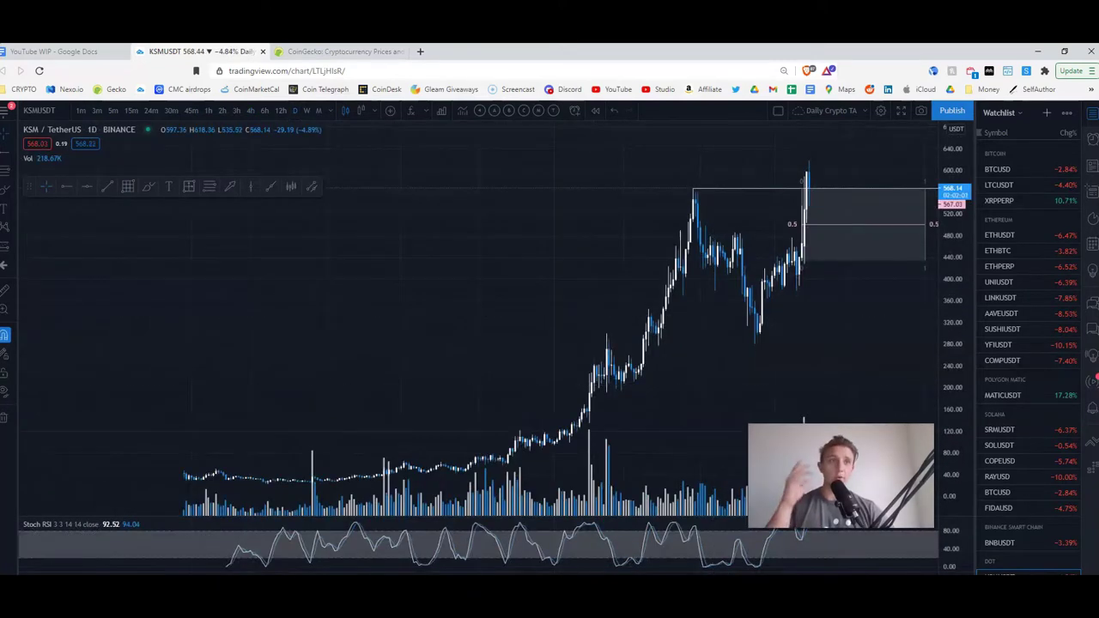
# Step down to the DOTUSDT daily chart and zoom in.
pyautogui.press('Down')
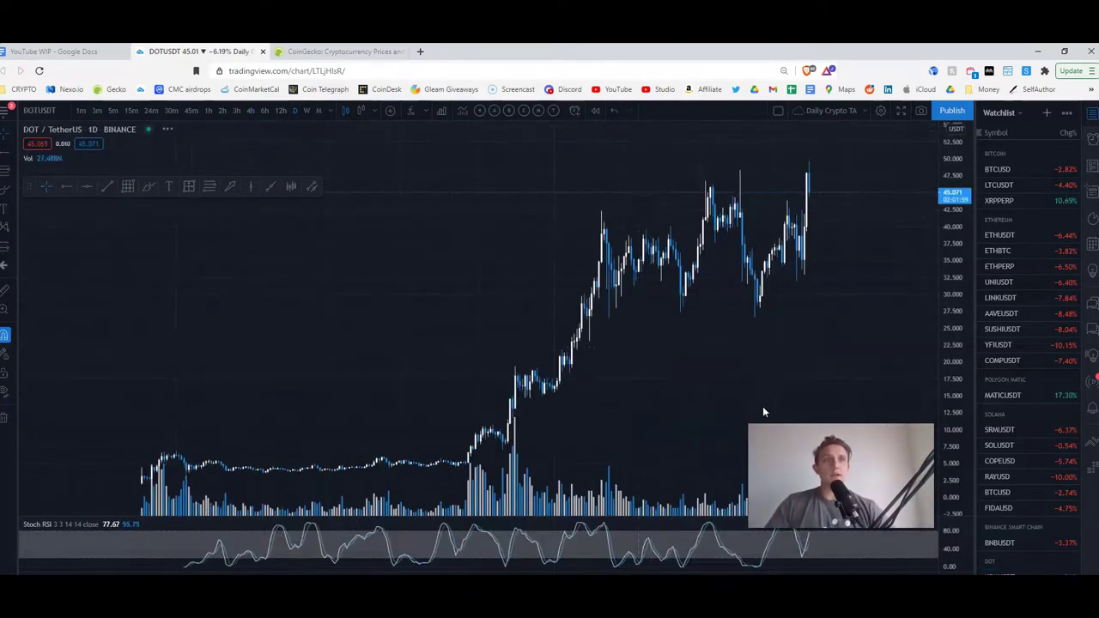
pyautogui.scroll(3, 387, 346)
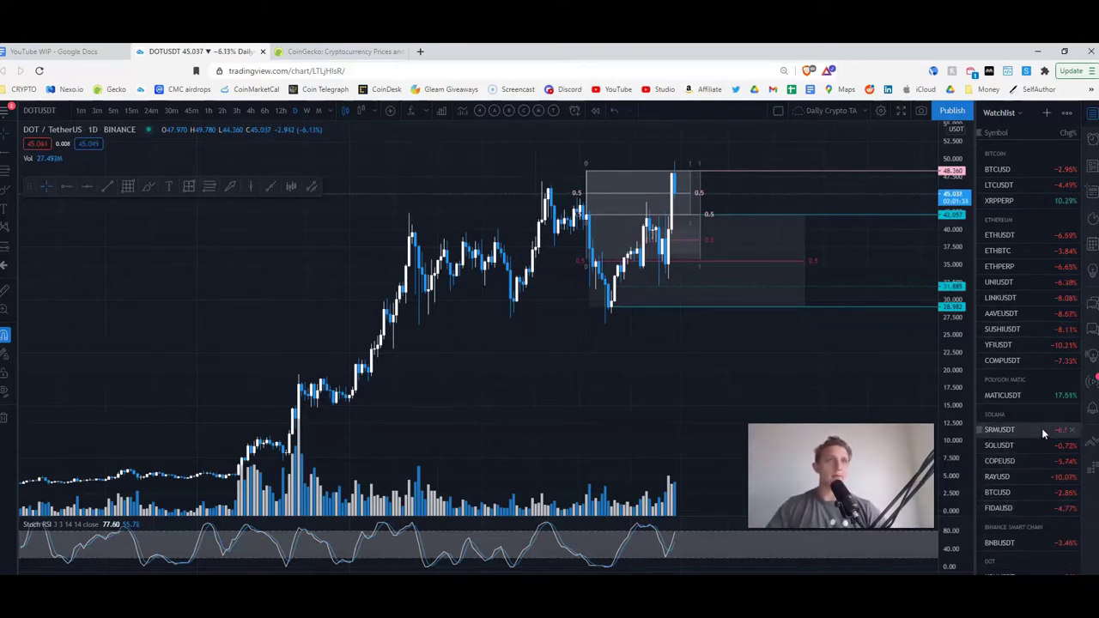
# Bring up ADAPERP daily and measure the 87.37% rally from 1.27 to 2.28 over 11 bars.
pyautogui.write('ADA')
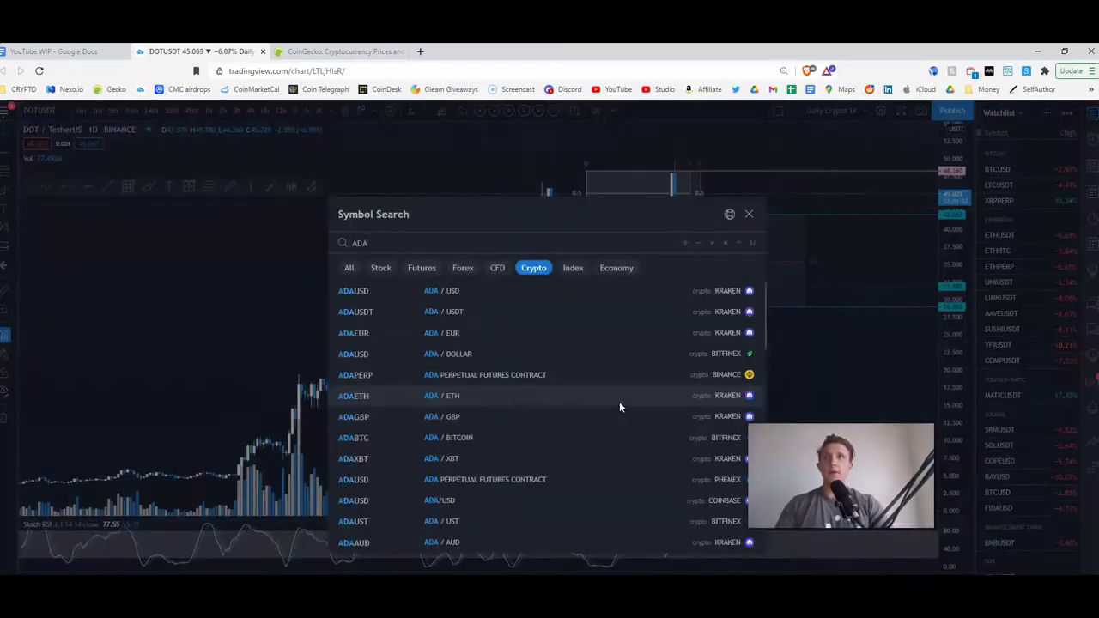
pyautogui.press('Escape')
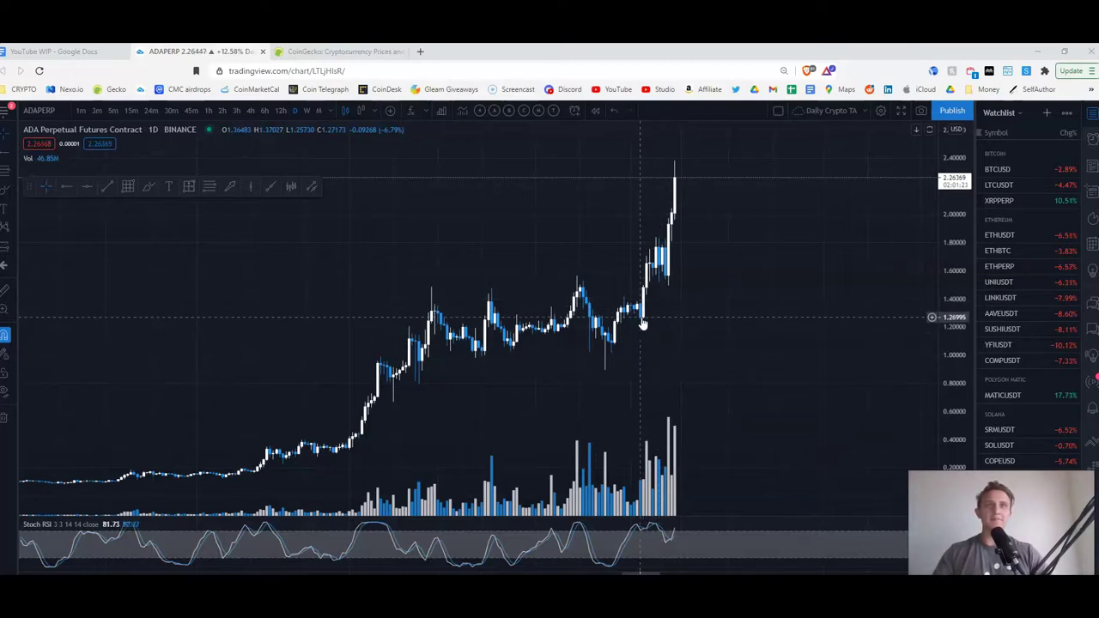
pyautogui.moveTo(640, 317); pyautogui.dragTo(675, 160)
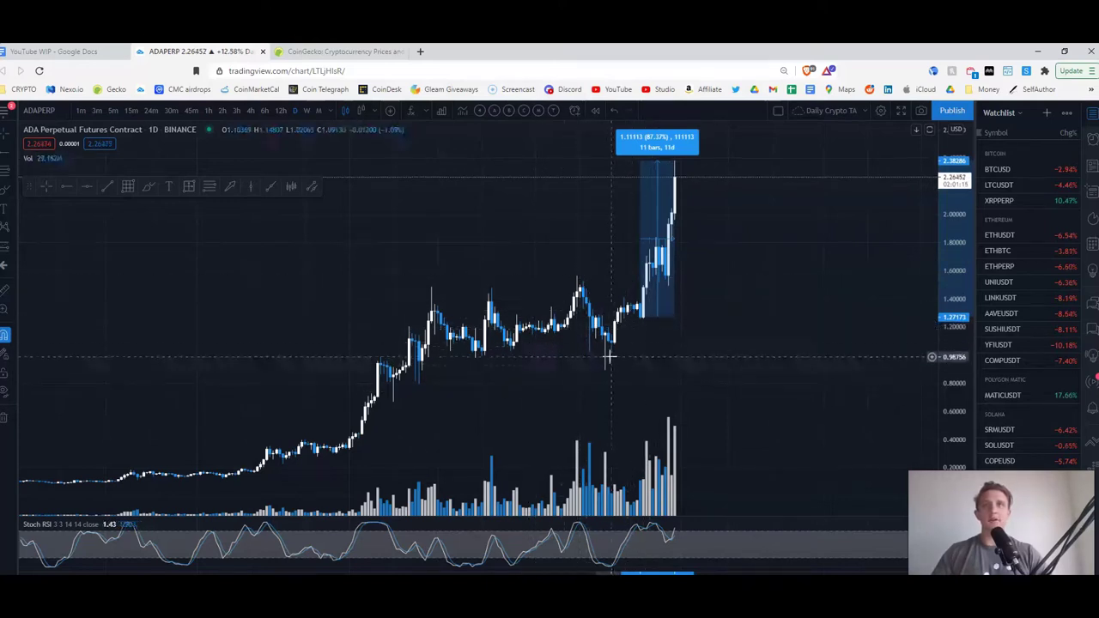
pyautogui.scroll(-1, 462, 373)
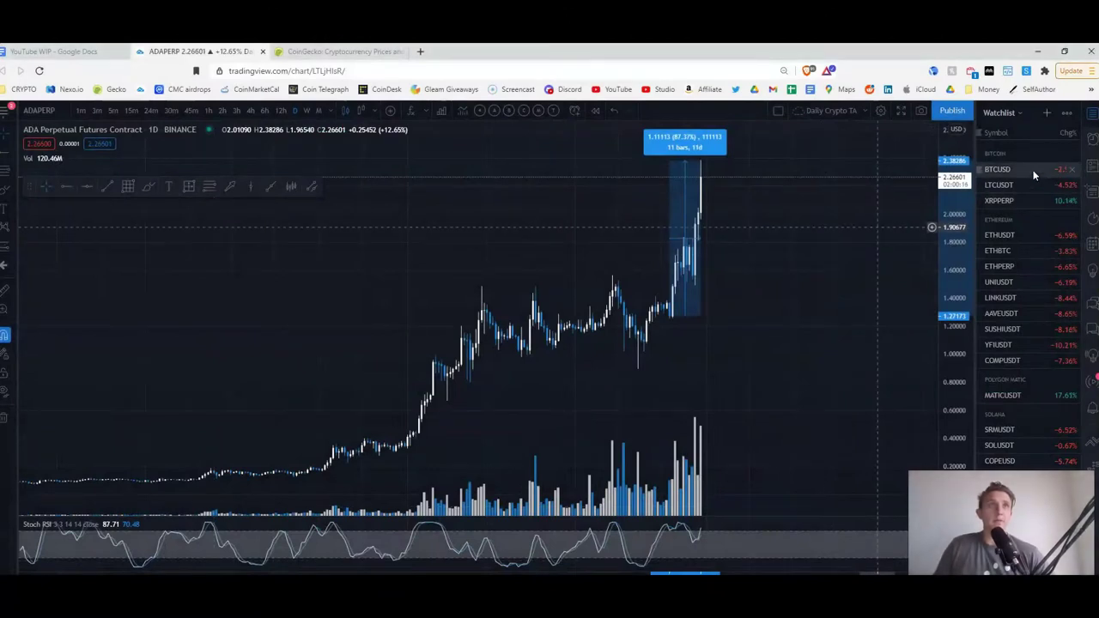
# Open BTCUSD daily and zoom in, then switch to the SOLUSDT chart.
pyautogui.click(1034, 172)
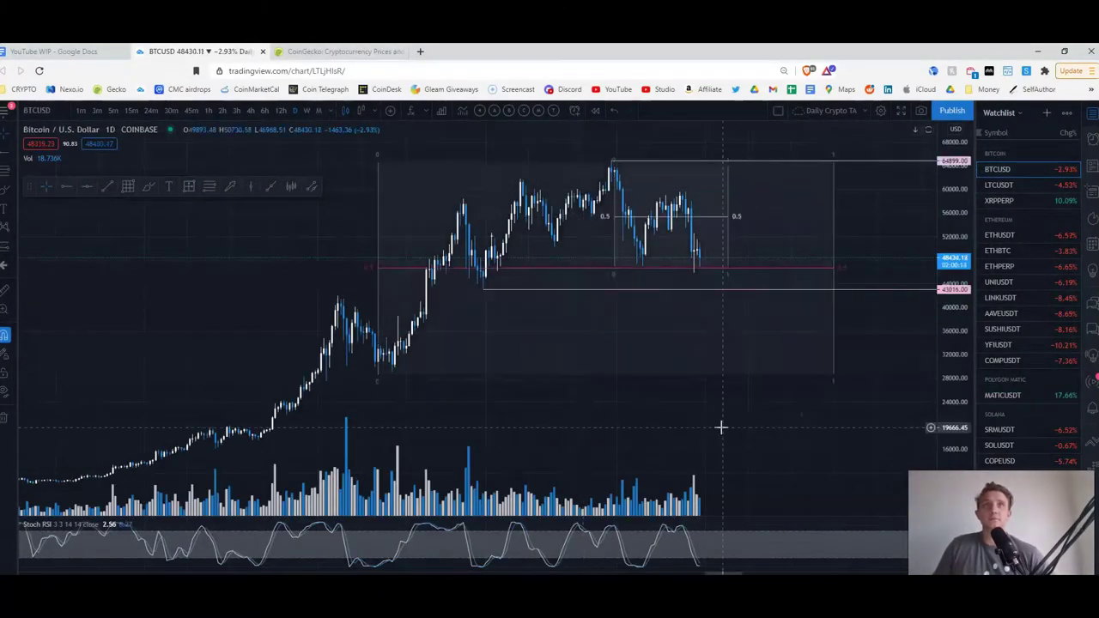
pyautogui.scroll(3, 720, 424)
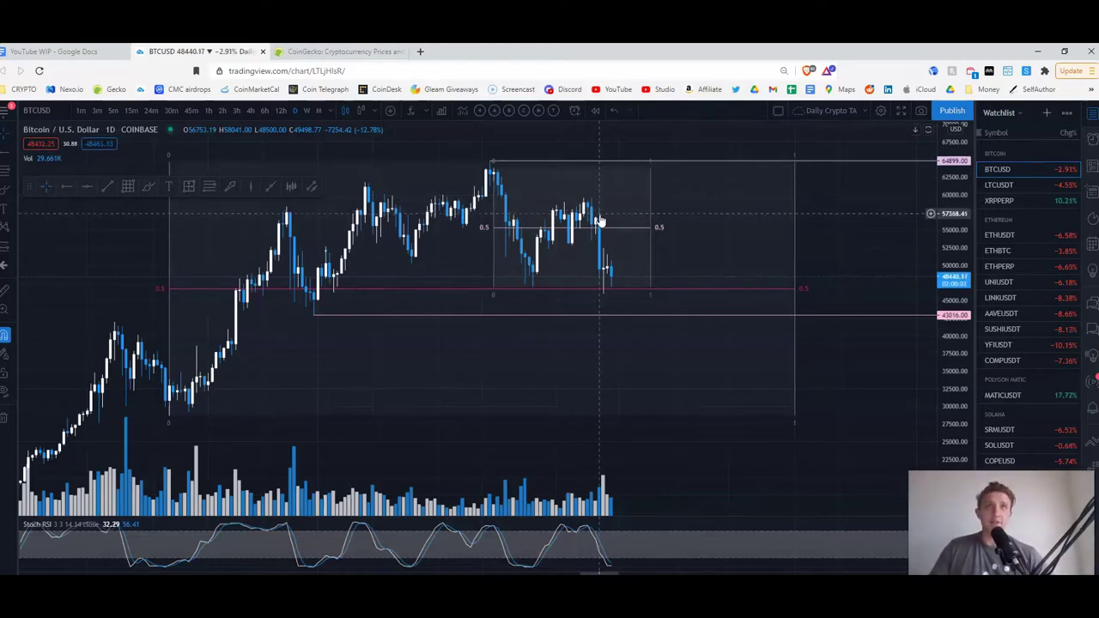
pyautogui.click(1023, 429)
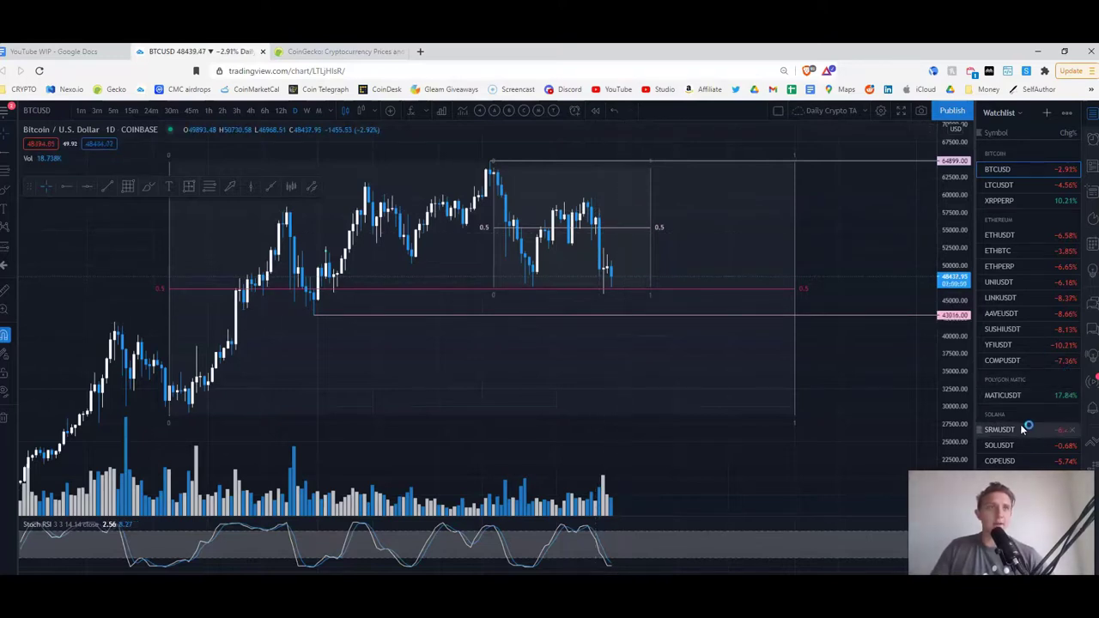
# Review SOLUSDT ranges on 4-hour candles, then return to BTCUSD.
pyautogui.click(999, 445)
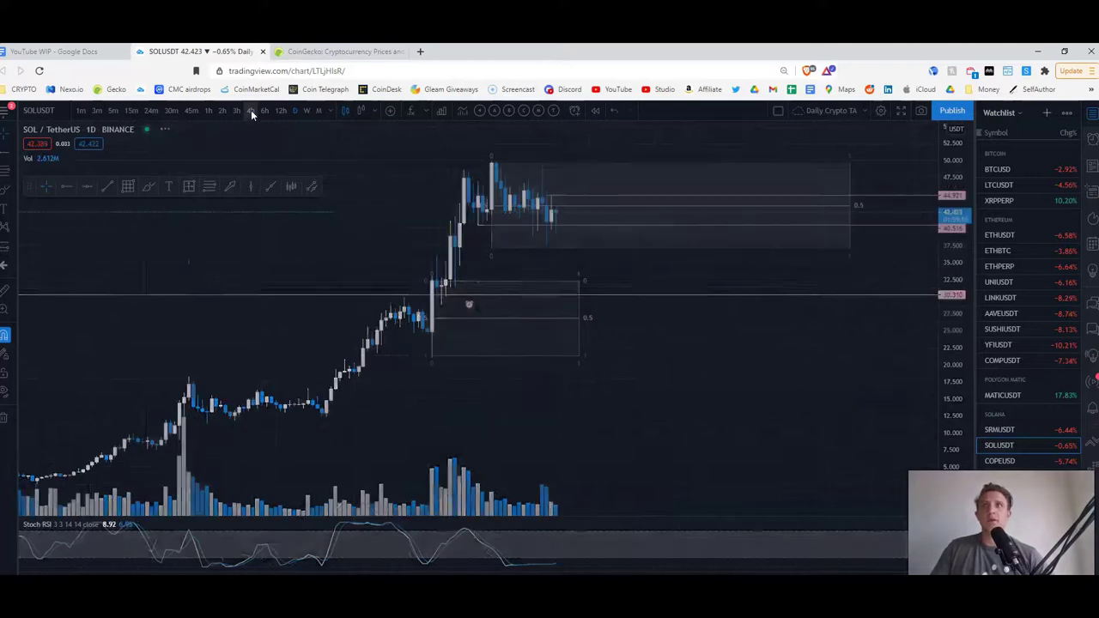
pyautogui.click(250, 110)
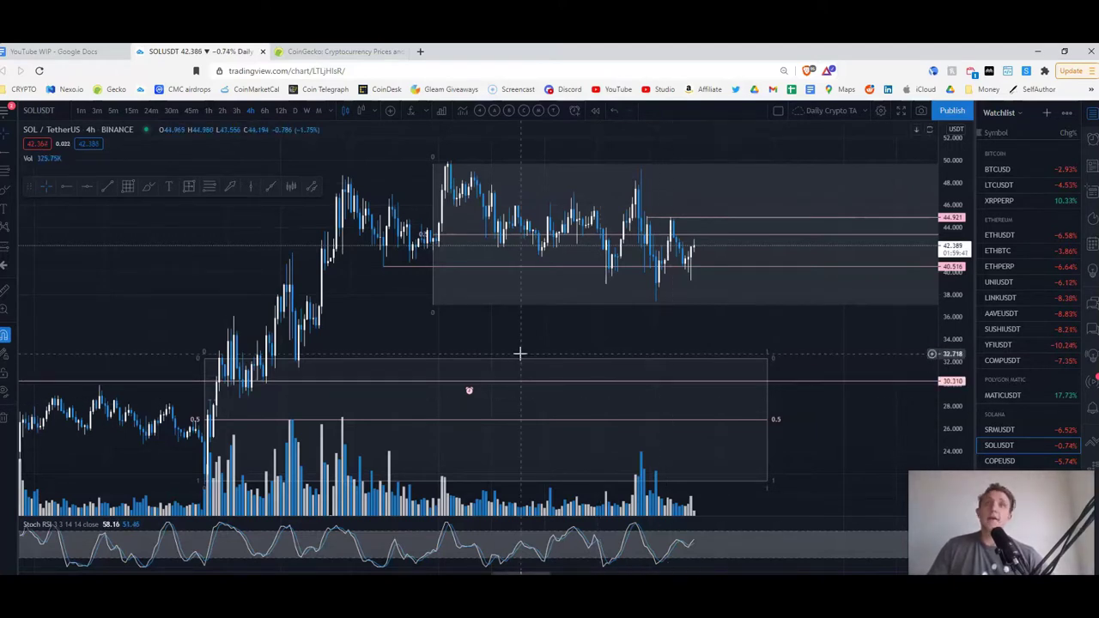
pyautogui.scroll(5, 520, 353)
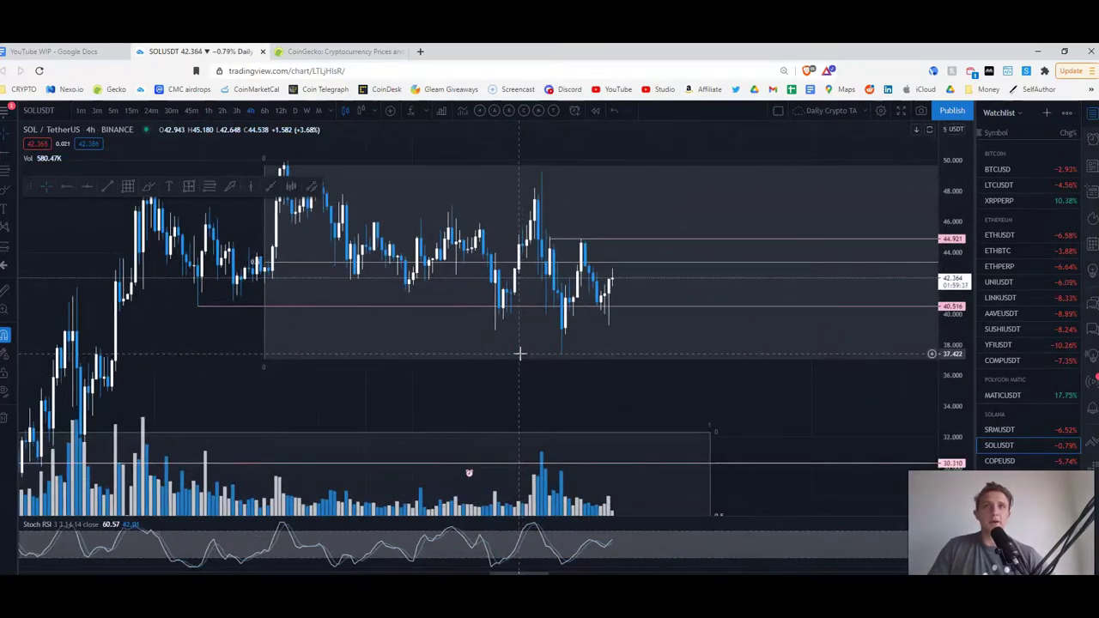
pyautogui.scroll(-3, 519, 353)
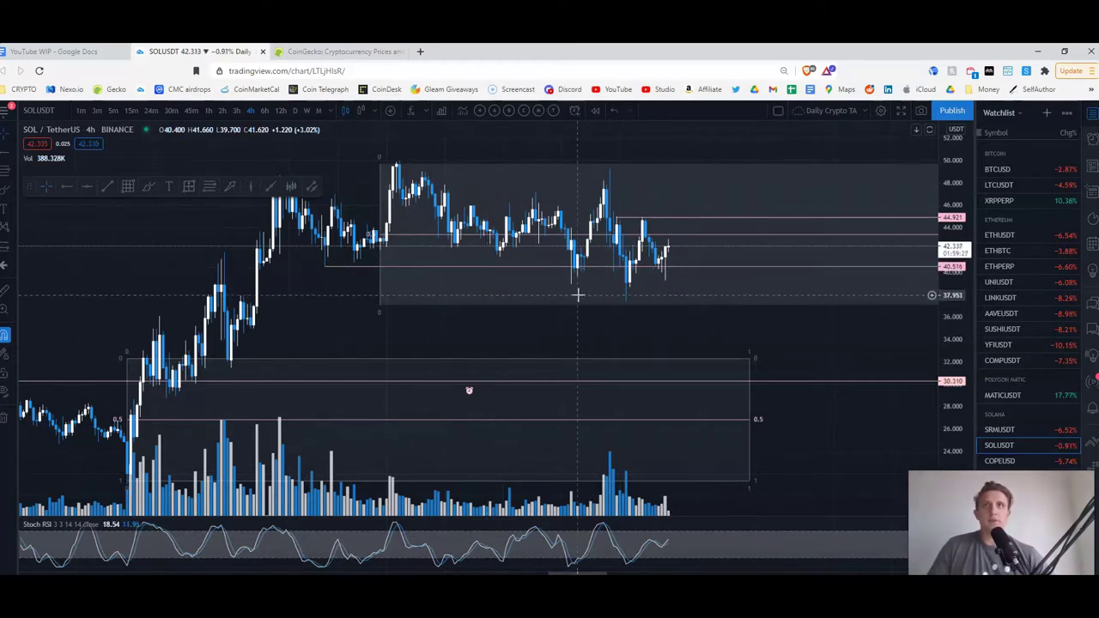
pyautogui.scroll(1, 578, 294)
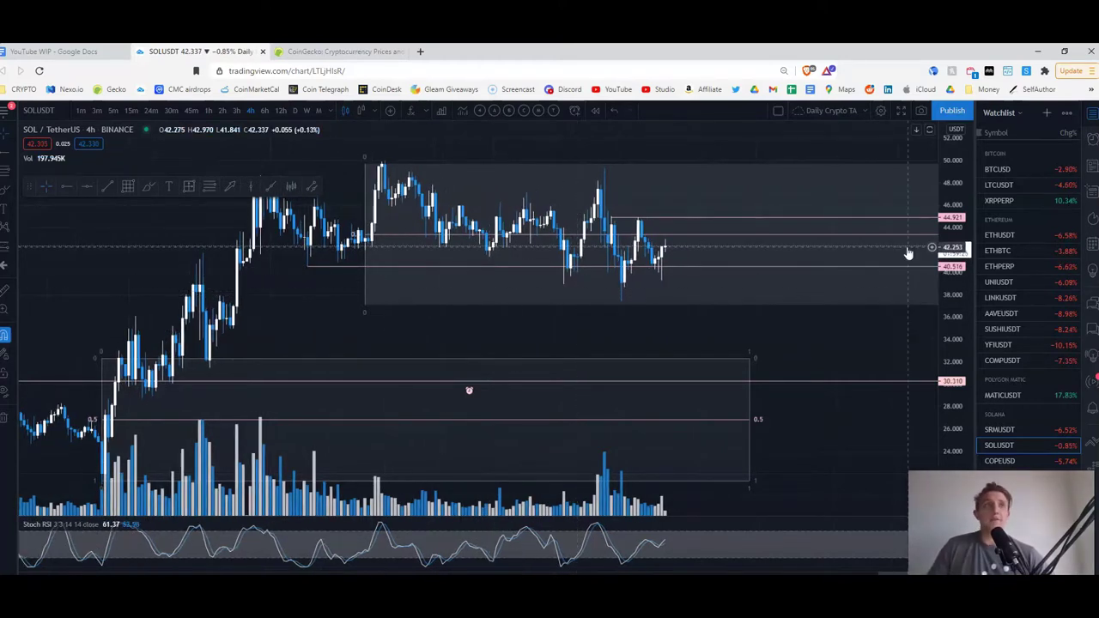
pyautogui.click(996, 169)
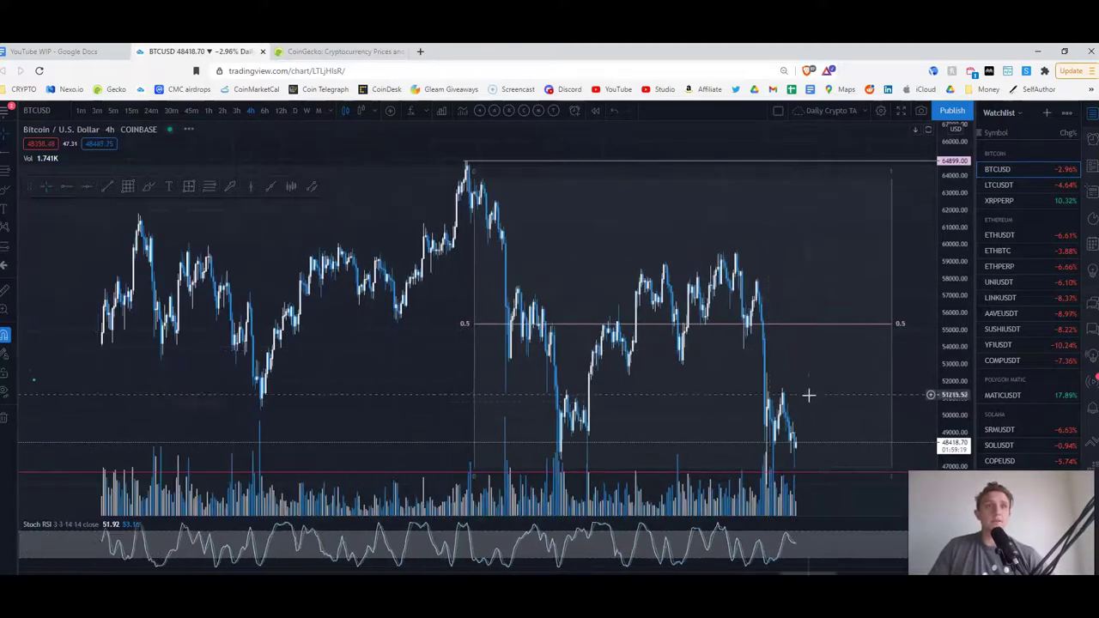
# Compress the price scale to fit Bitcoin's lower support lines and switch to 6-hour candles.
pyautogui.moveTo(947, 230); pyautogui.dragTo(940, 336)
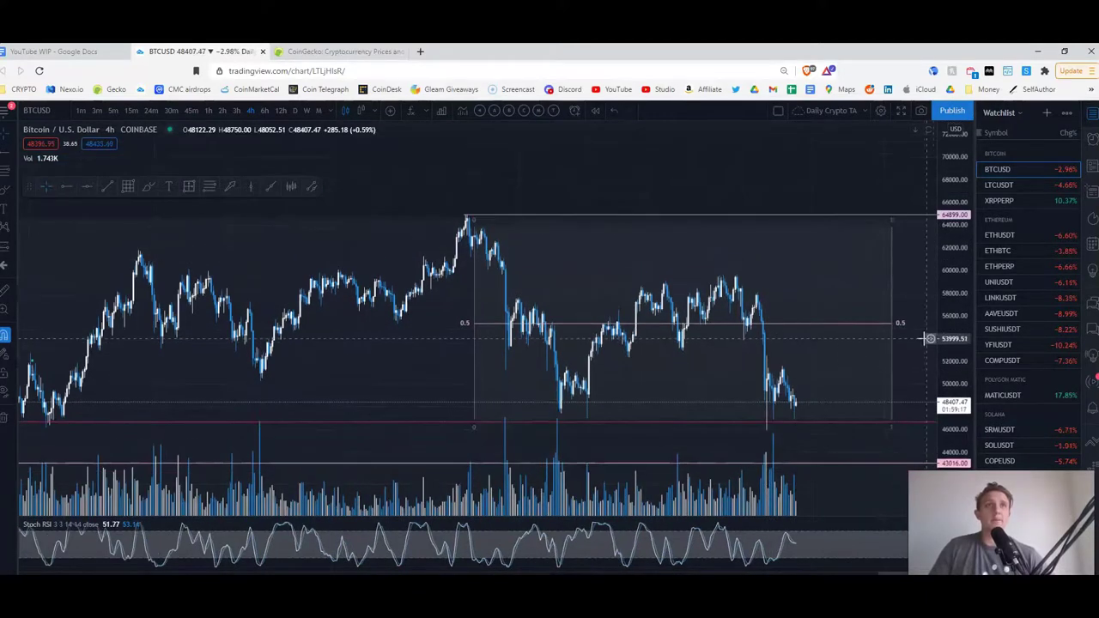
pyautogui.moveTo(868, 318); pyautogui.dragTo(680, 249)
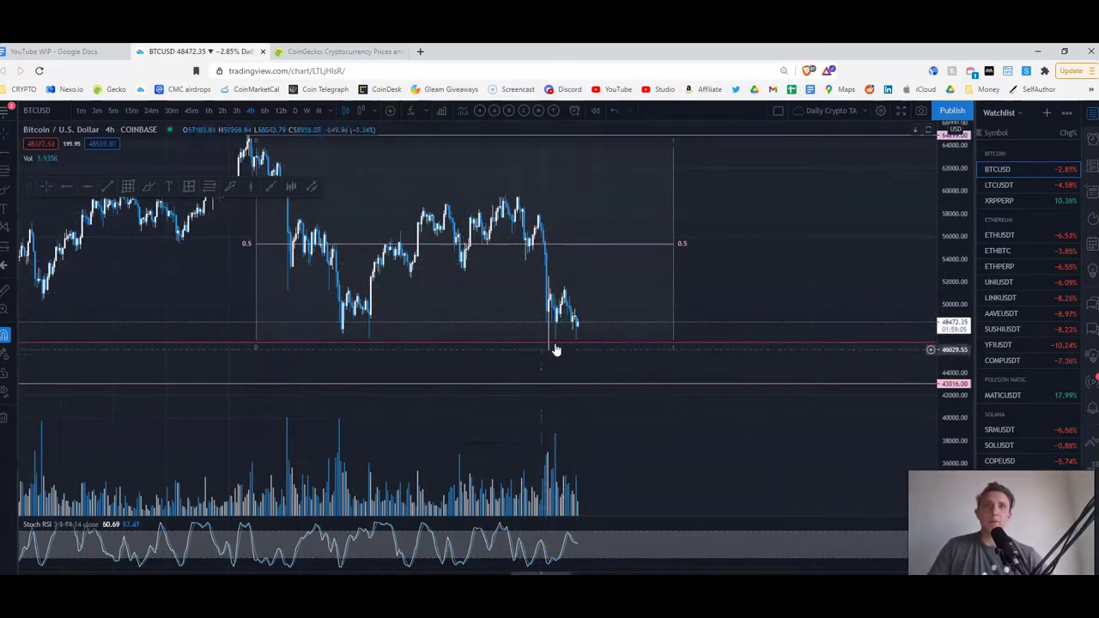
pyautogui.scroll(-3, 444, 335)
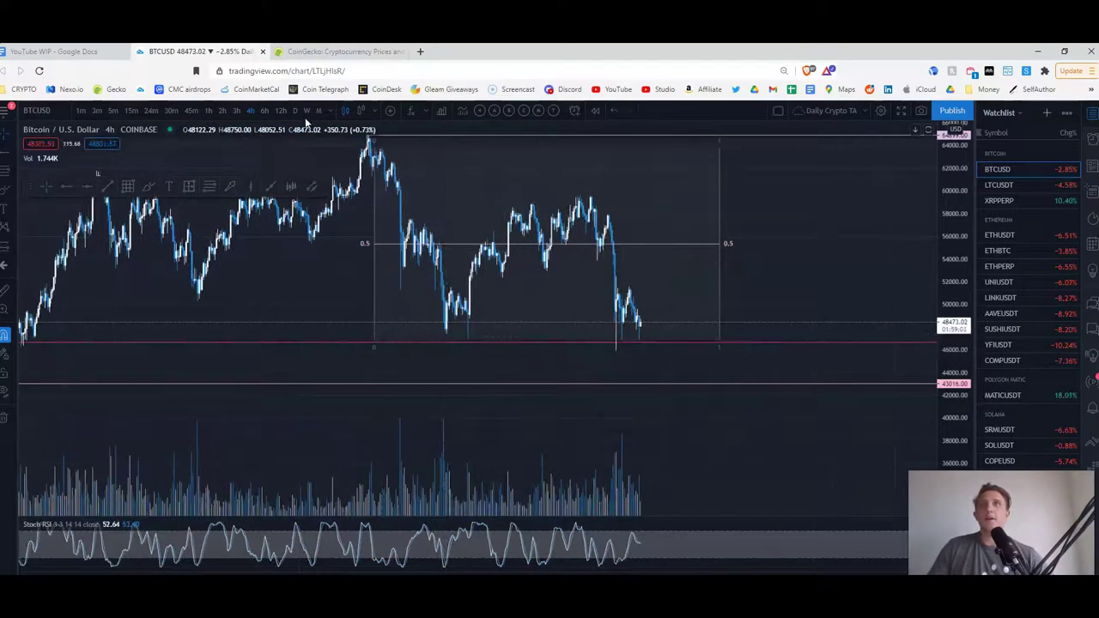
pyautogui.click(265, 111)
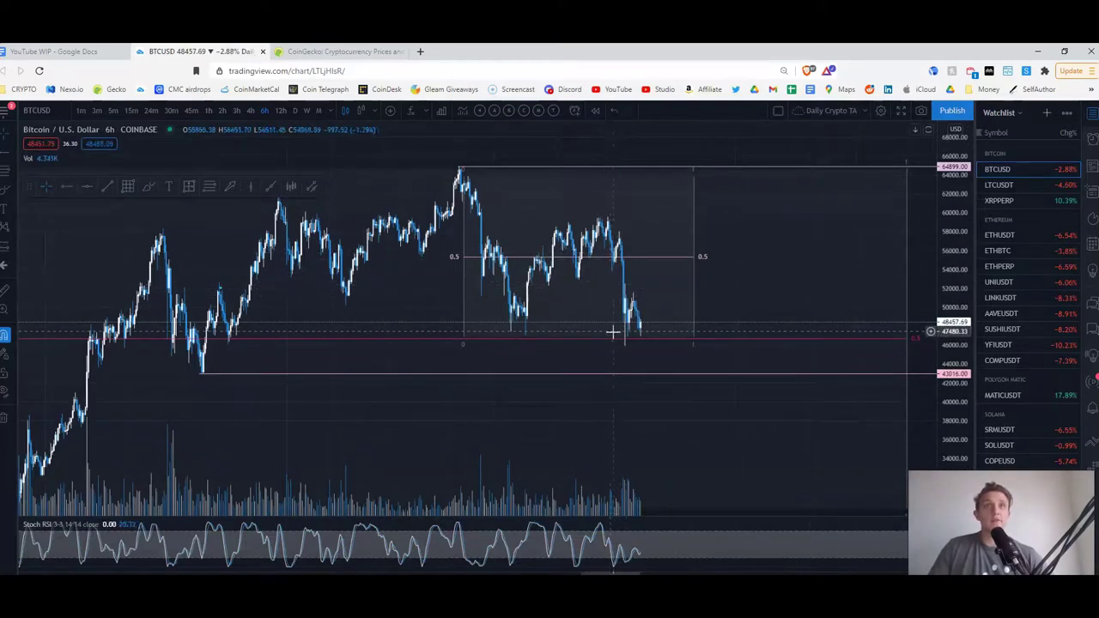
pyautogui.scroll(4, 436, 332)
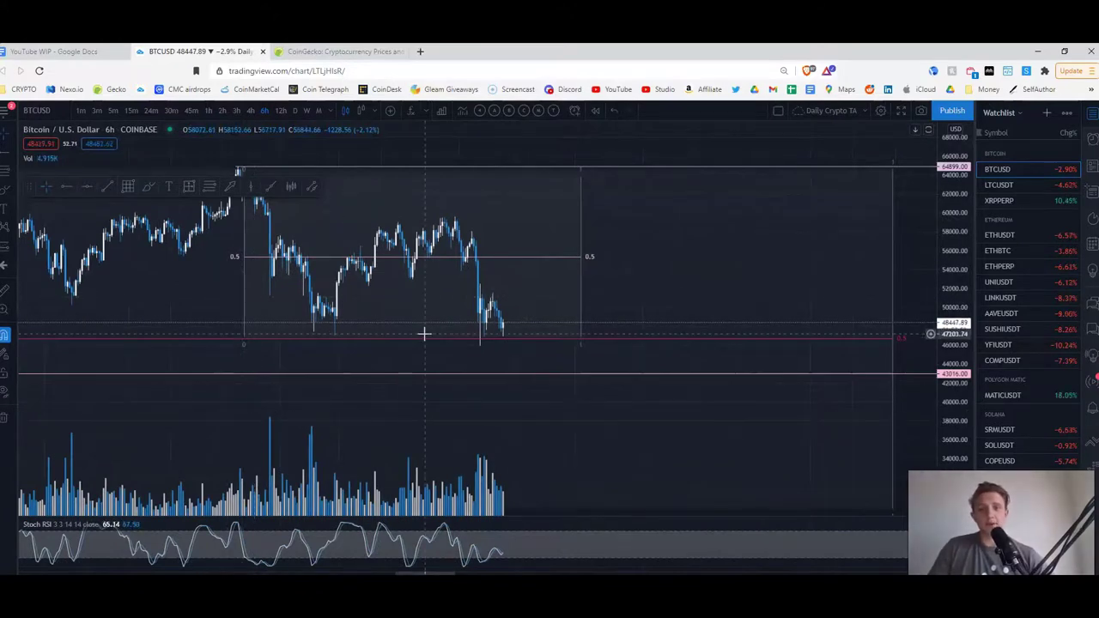
pyautogui.scroll(-1, 510, 375)
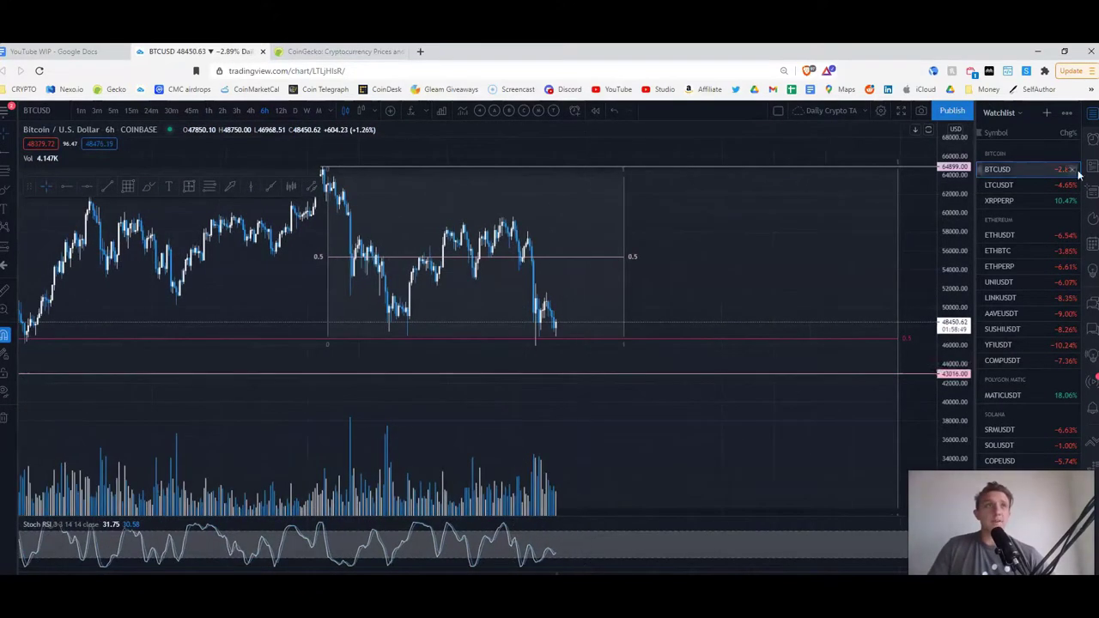